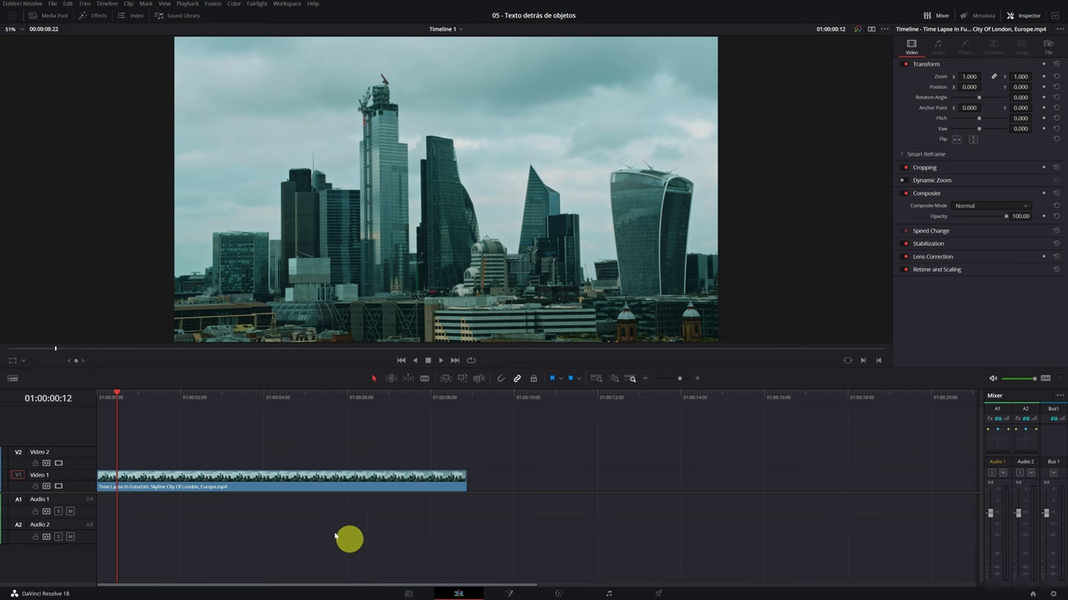
- Copy the London skyline clip and paste it on Video 1 at 01:00:10:02, after a gap
{"action": "key", "text": "space"}
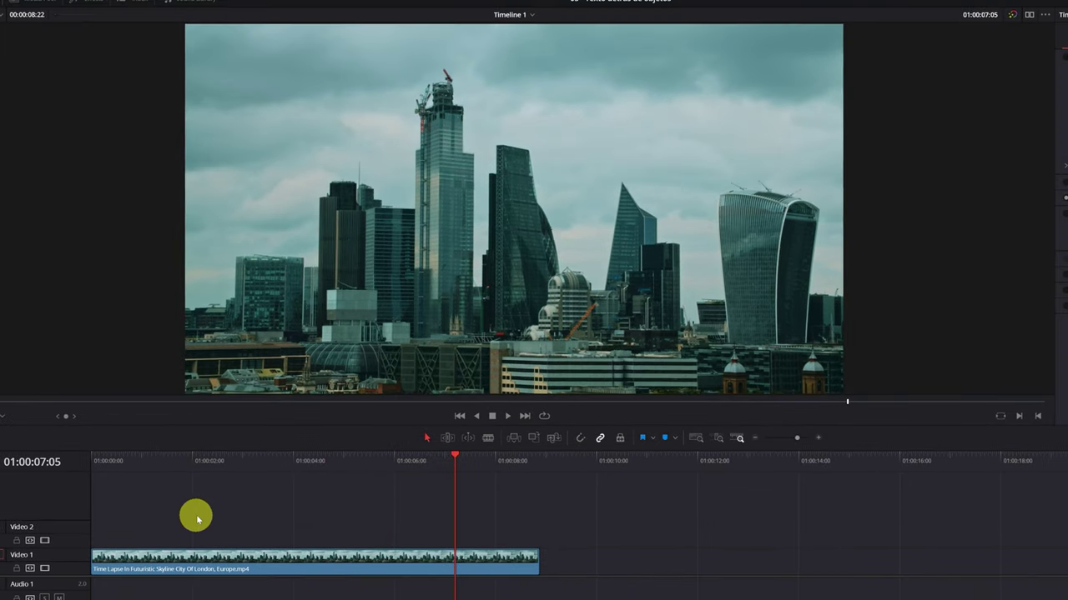
{"action": "left_click", "coordinate": [350, 399]}
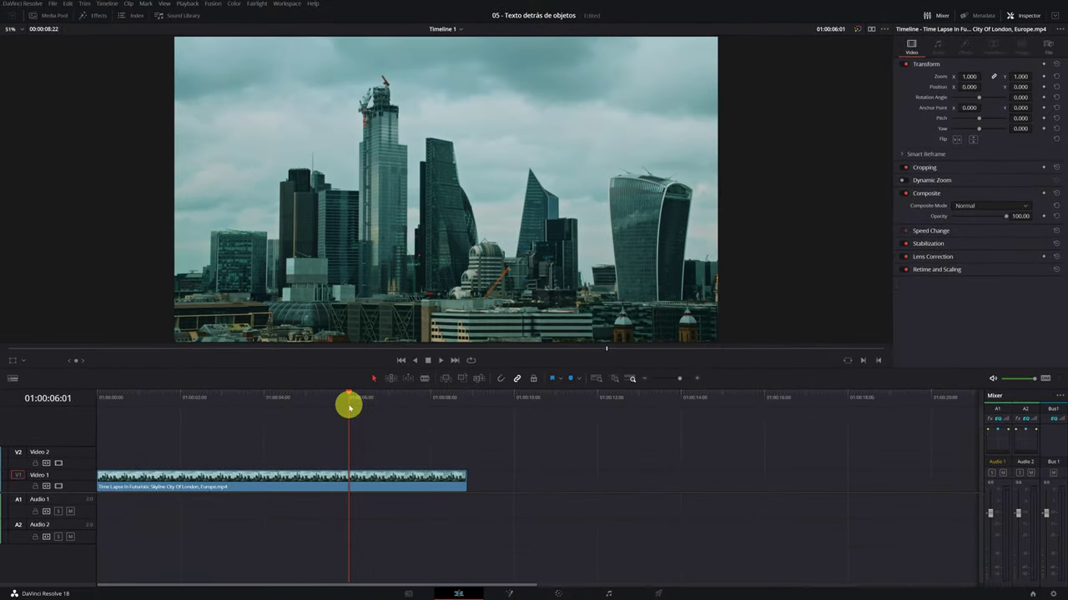
{"action": "right_click", "coordinate": [271, 486]}
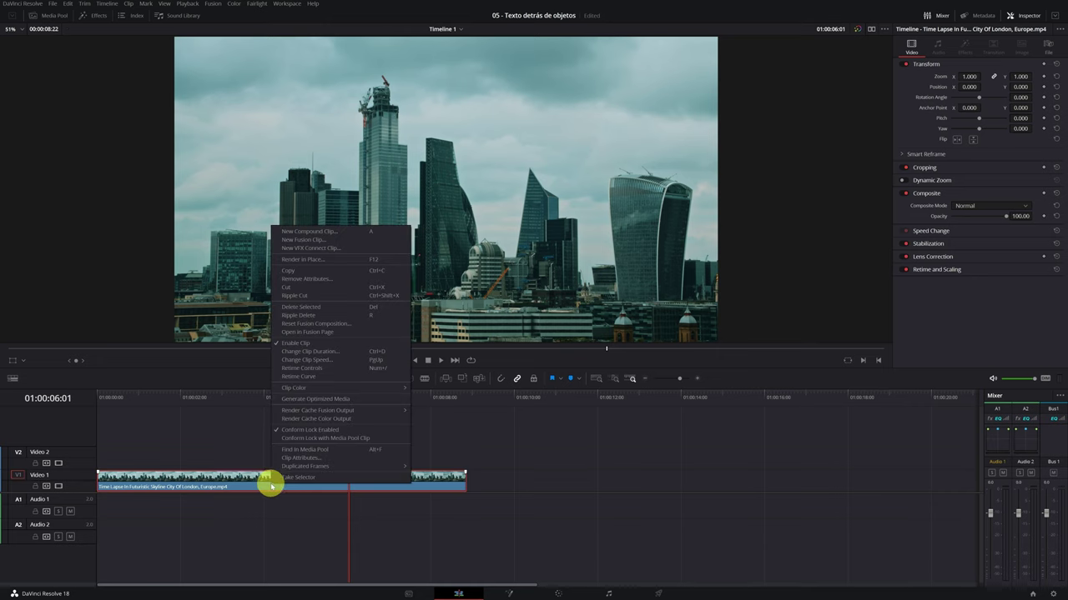
{"action": "left_click", "coordinate": [321, 275]}
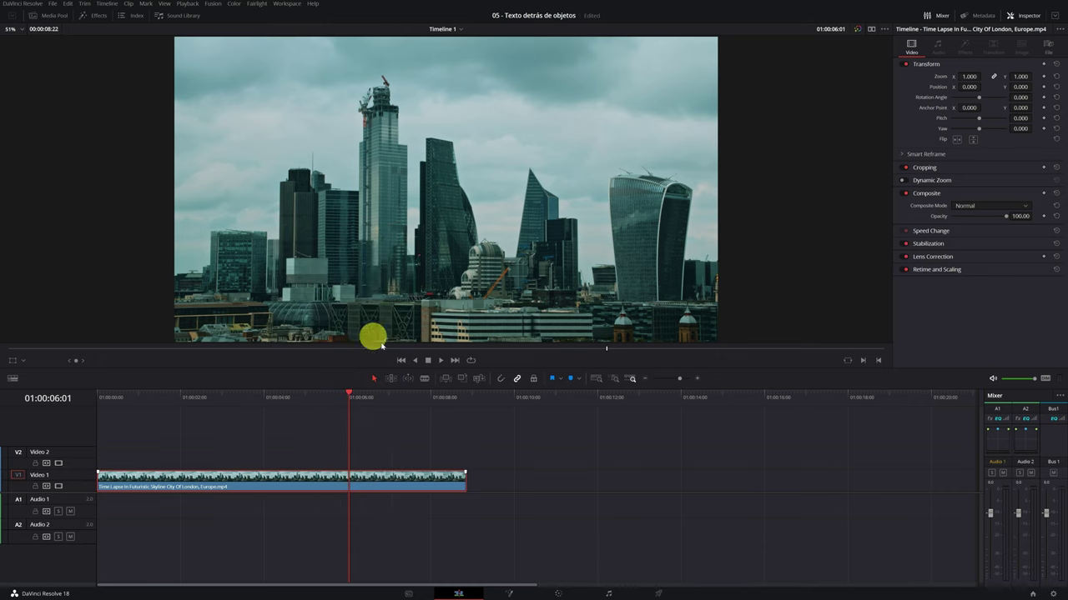
{"action": "left_click", "coordinate": [517, 398]}
{"action": "right_click", "coordinate": [554, 483]}
{"action": "left_click", "coordinate": [564, 486]}
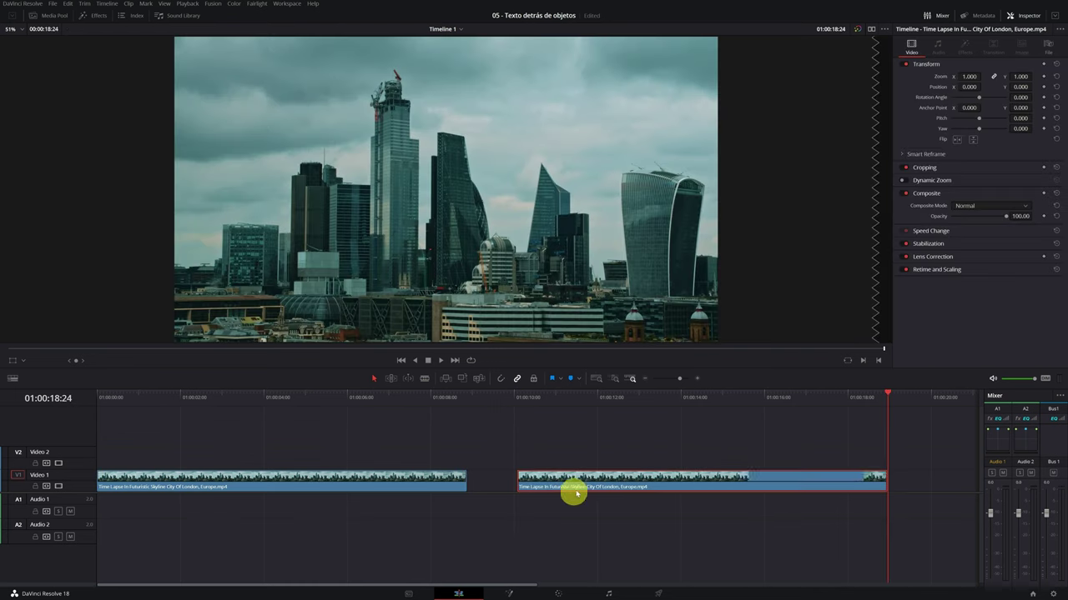
{"action": "mouse_move", "coordinate": [366, 401]}
{"action": "left_mouse_down"}
{"action": "mouse_move", "coordinate": [231, 405]}
{"action": "mouse_move", "coordinate": [281, 406]}
{"action": "mouse_move", "coordinate": [250, 406]}
{"action": "left_mouse_up"}
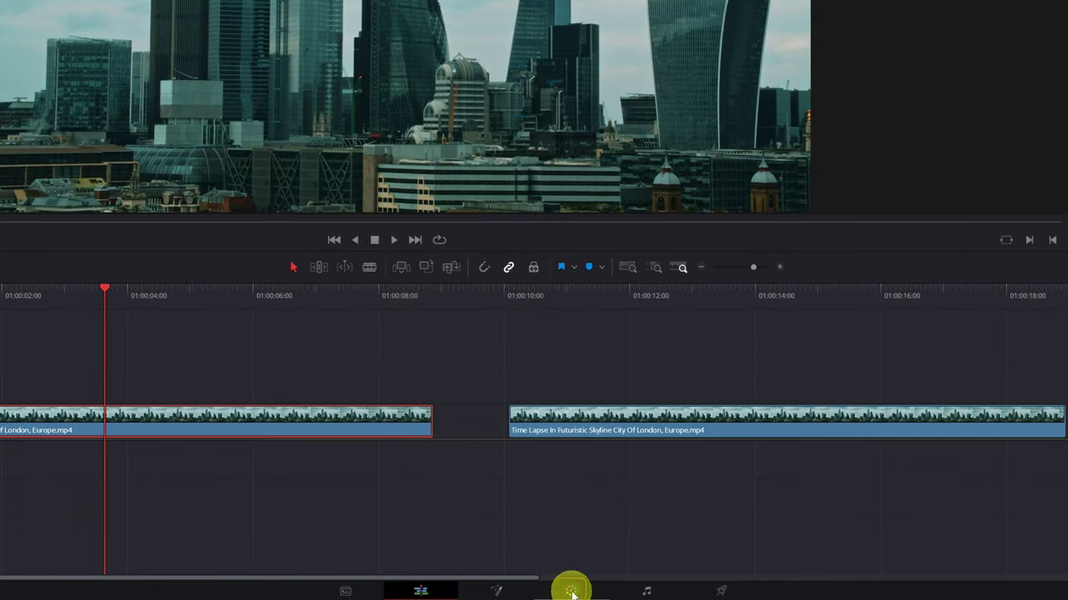
- On the Color page, centre node 01 and place a circular window over the central towers
{"action": "left_click", "coordinate": [571, 594]}
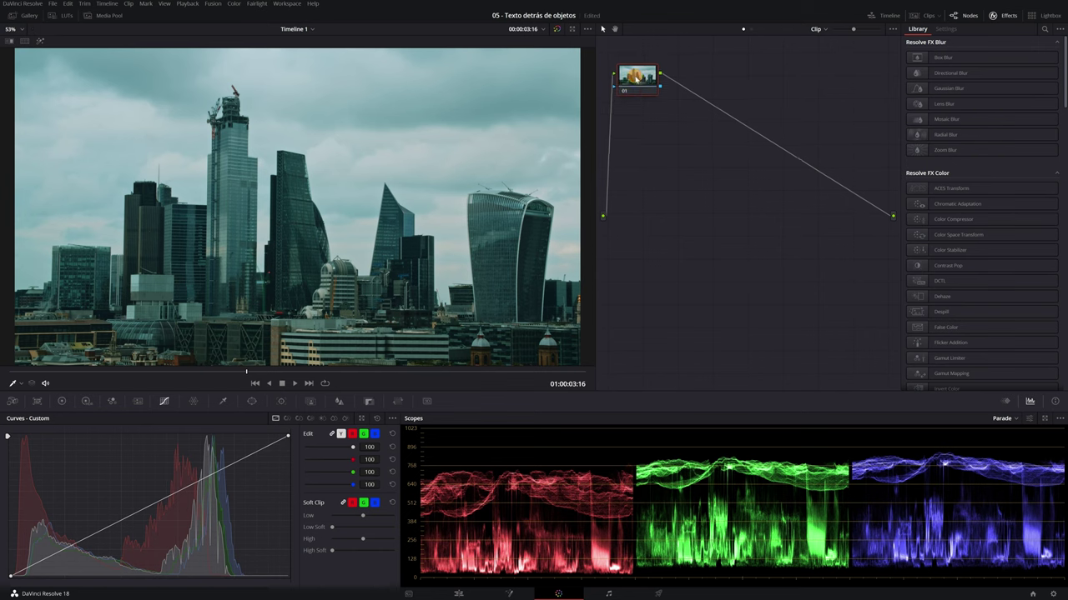
{"action": "left_click_drag", "start_coordinate": [637, 78], "coordinate": [714, 214]}
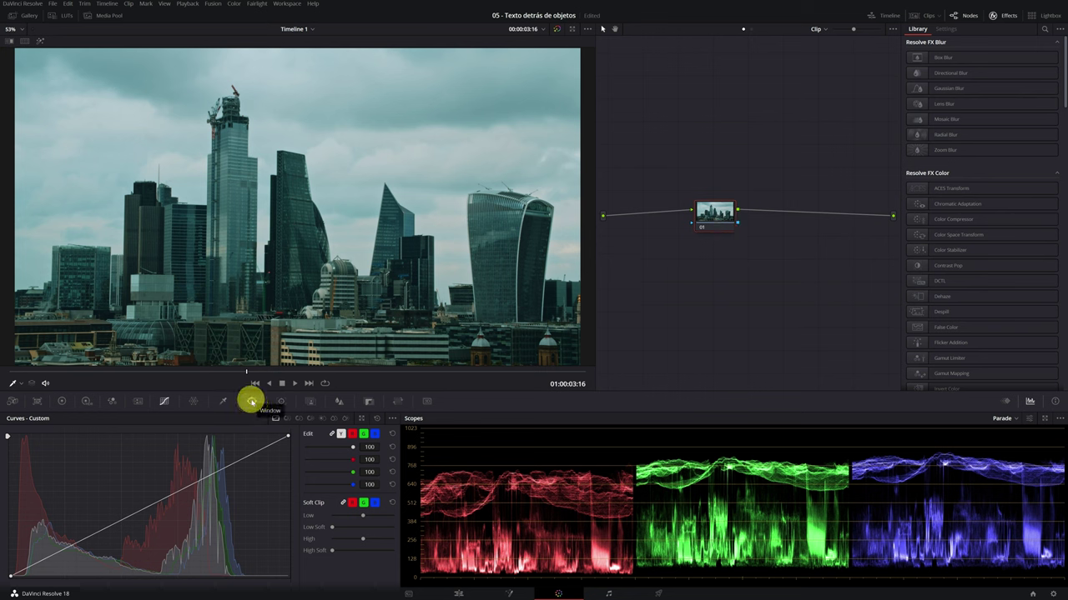
{"action": "left_click", "coordinate": [251, 401]}
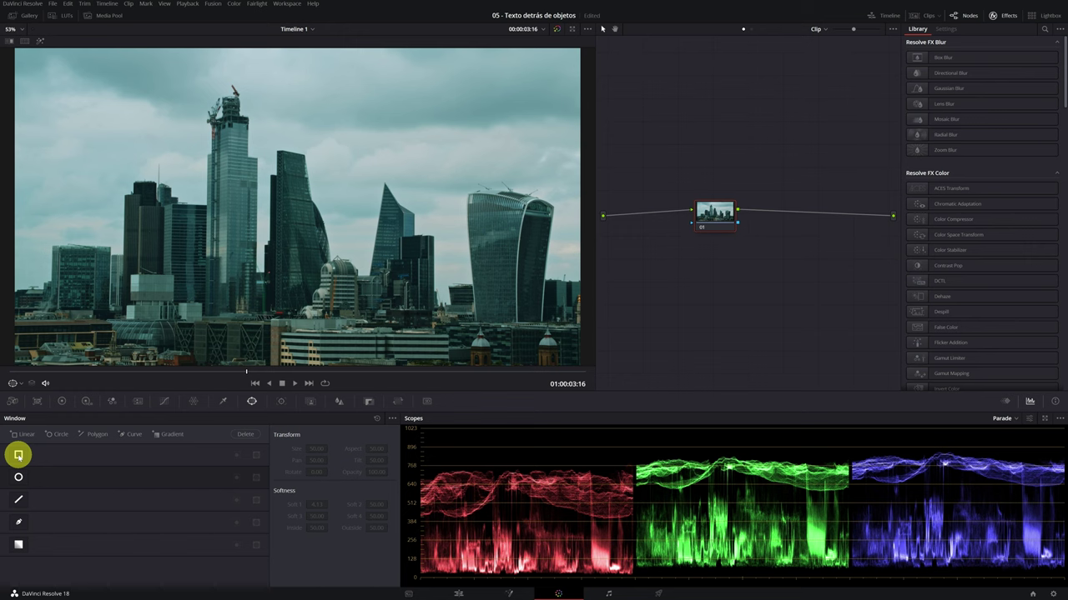
{"action": "left_click", "coordinate": [18, 455]}
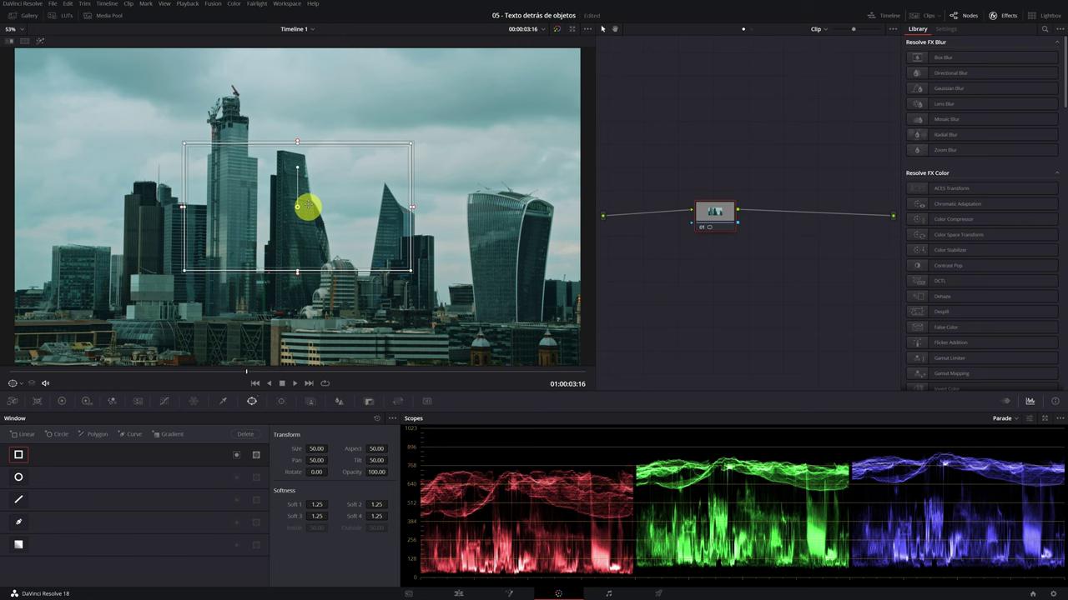
{"action": "left_click", "coordinate": [40, 43]}
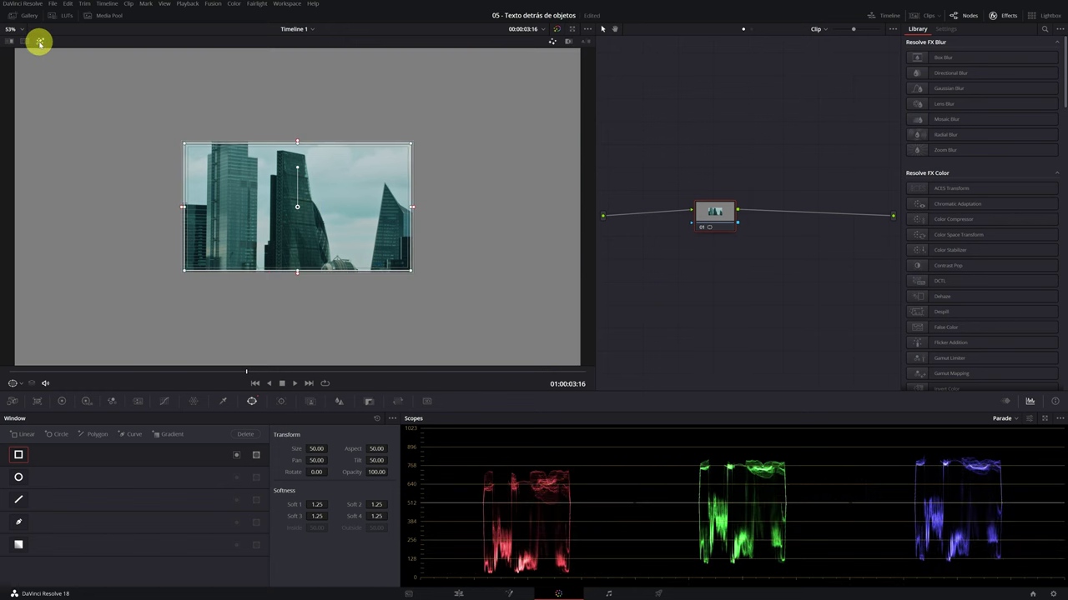
{"action": "left_click", "coordinate": [18, 456]}
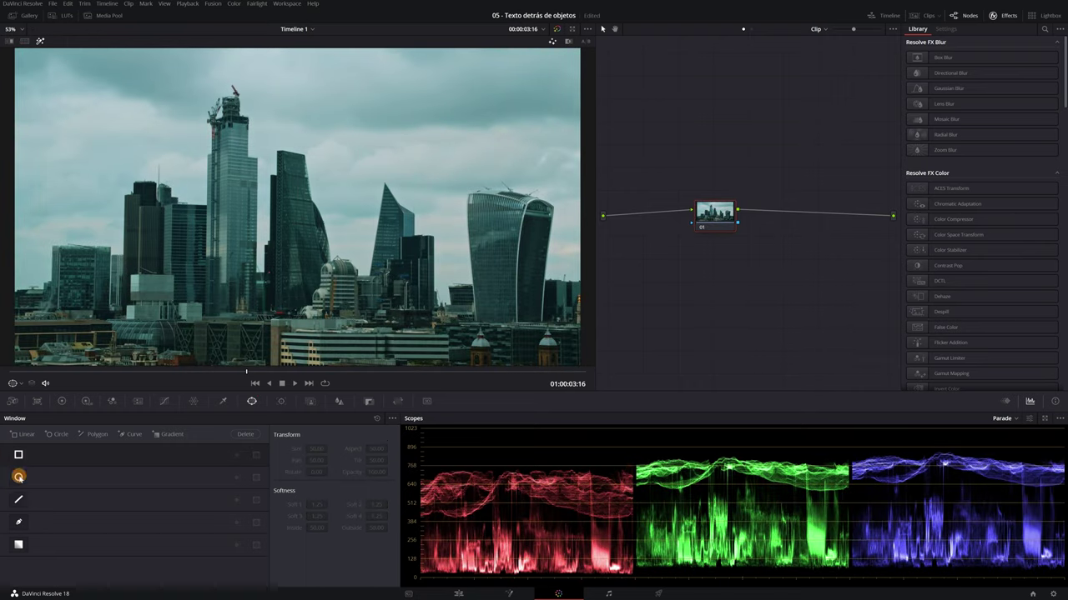
{"action": "left_click", "coordinate": [18, 477]}
{"action": "left_click_drag", "start_coordinate": [299, 206], "coordinate": [298, 200]}
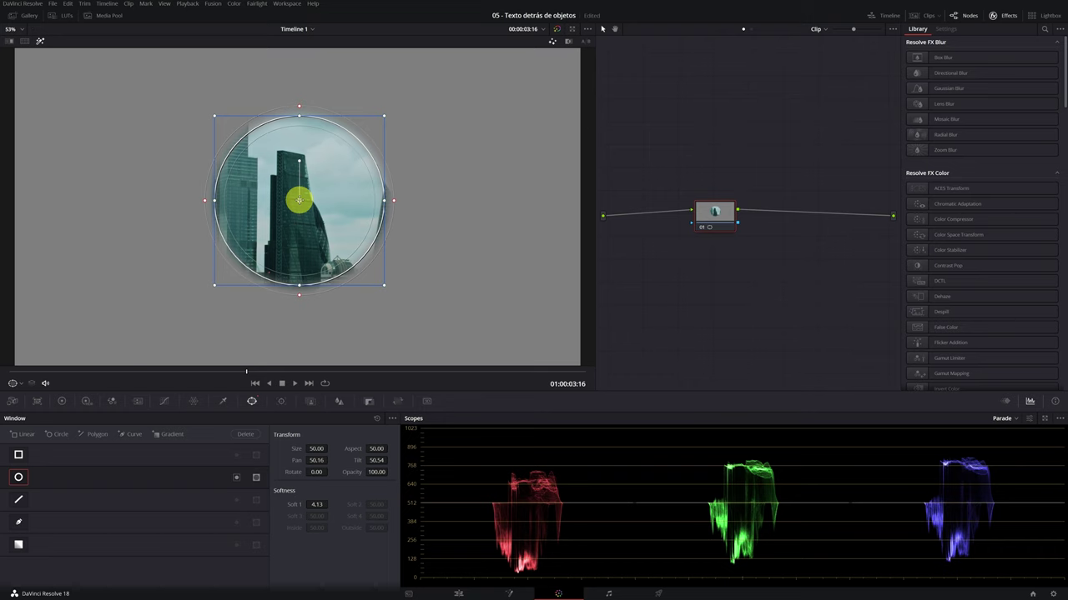
- Swap the circle for a Curve window and trace the tower roof and right edge
{"action": "left_click", "coordinate": [18, 477]}
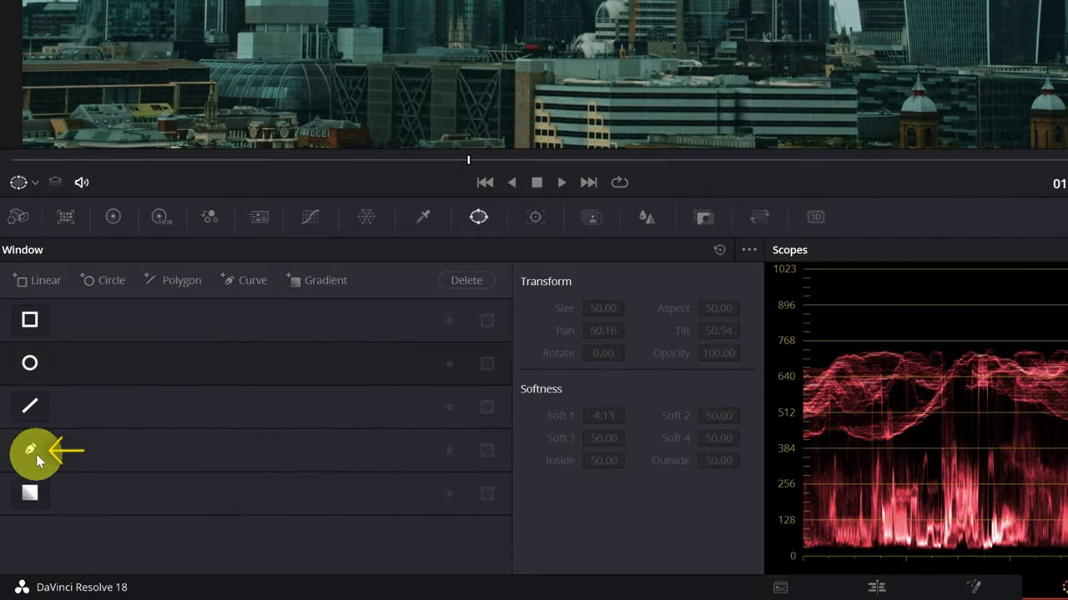
{"action": "left_click", "coordinate": [31, 453]}
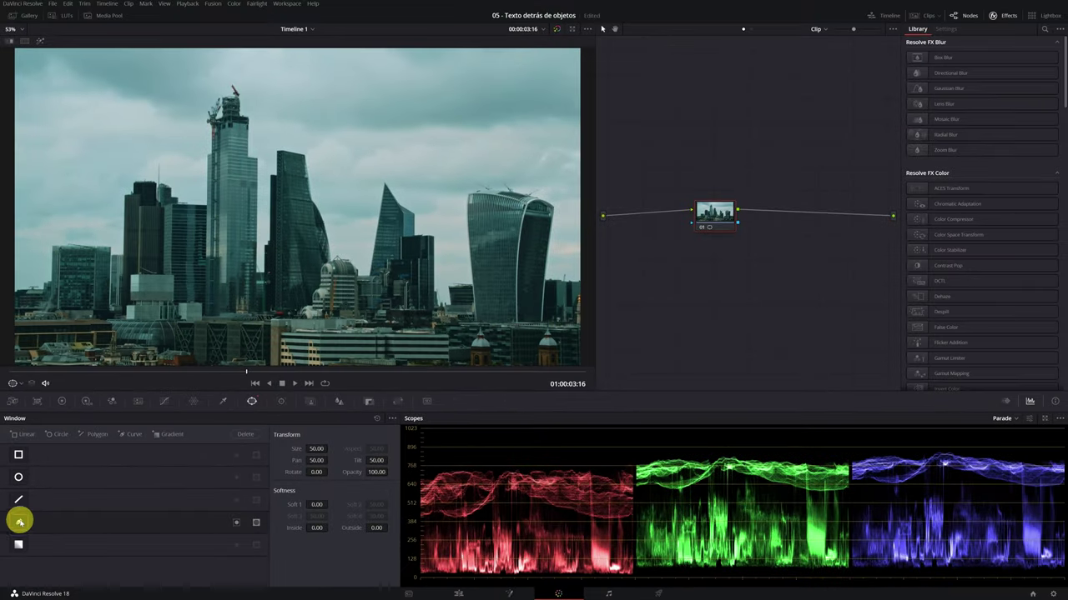
{"action": "scroll", "coordinate": [280, 158], "scroll_direction": "up", "scroll_amount": 2}
{"action": "scroll", "coordinate": [280, 159], "scroll_direction": "up", "scroll_amount": 2}
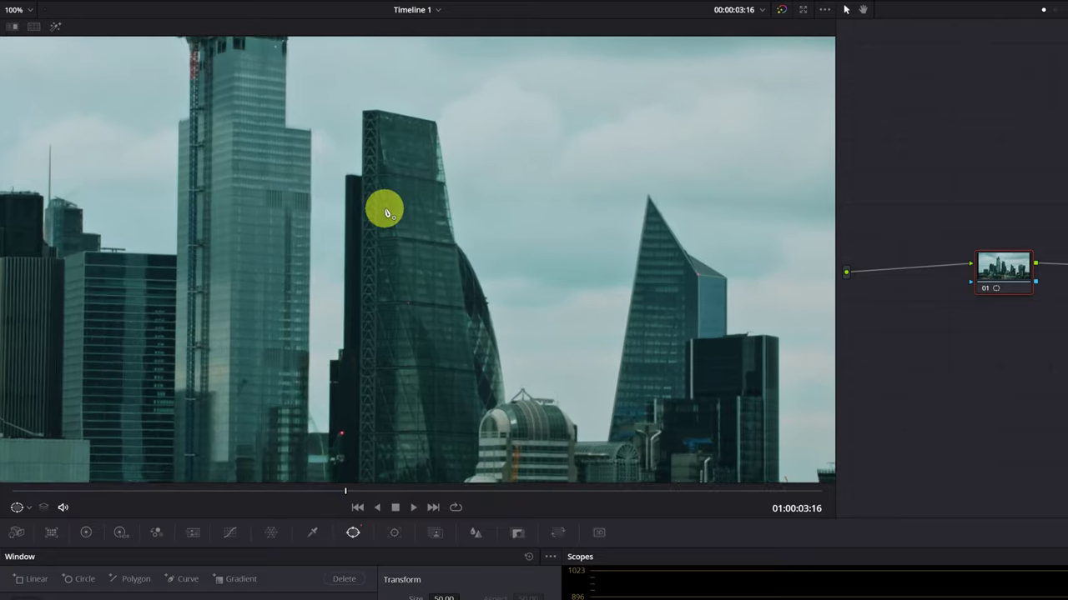
{"action": "scroll", "coordinate": [280, 159], "scroll_direction": "up", "scroll_amount": 1}
{"action": "scroll", "coordinate": [384, 217], "scroll_direction": "up", "scroll_amount": 1}
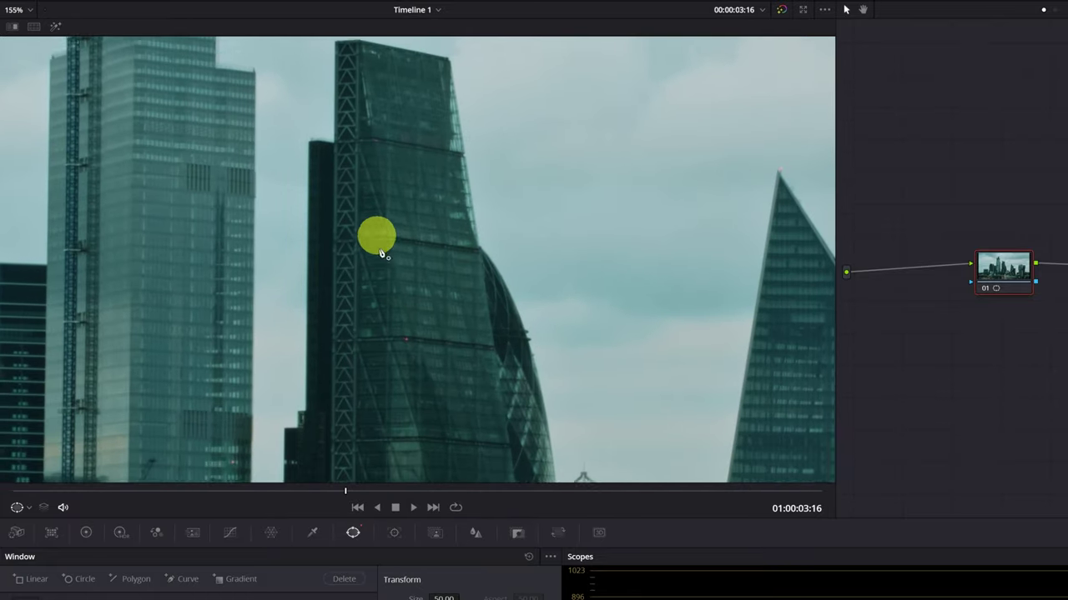
{"action": "scroll", "coordinate": [374, 217], "scroll_direction": "up", "scroll_amount": 1}
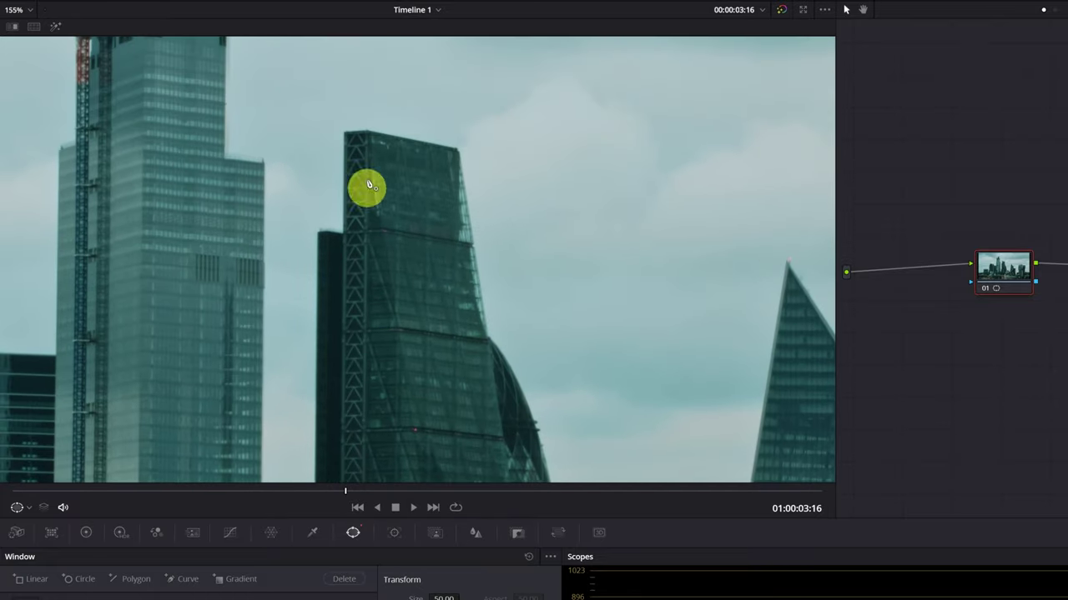
{"action": "left_click", "coordinate": [365, 131]}
{"action": "left_click", "coordinate": [477, 264]}
{"action": "left_click", "coordinate": [488, 335]}
{"action": "left_click", "coordinate": [505, 355]}
{"action": "left_click", "coordinate": [515, 376]}
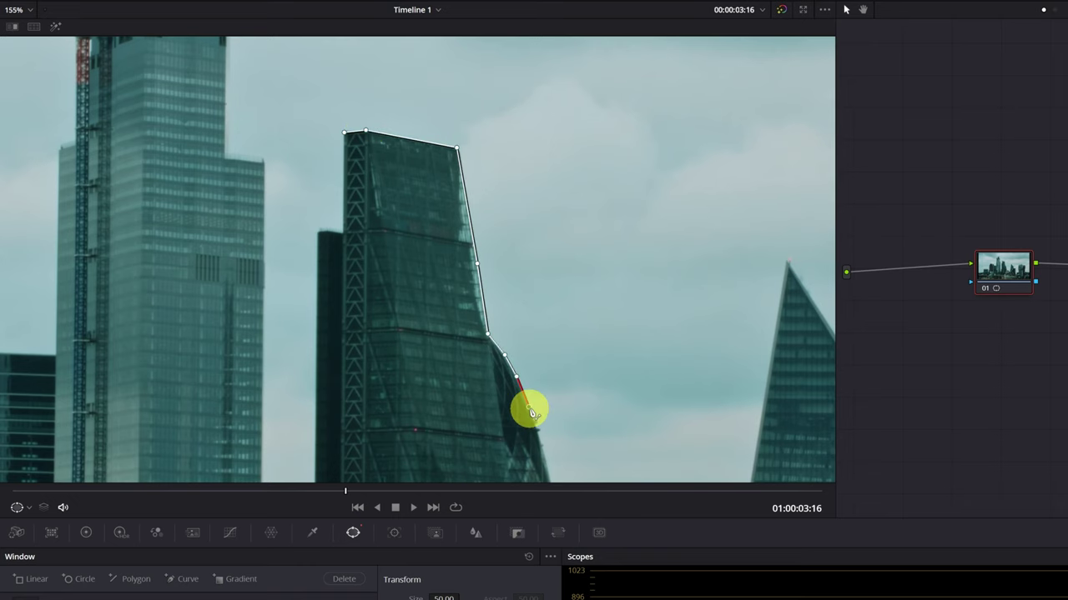
- Continue the curve points down the building edge and over the dome
{"action": "left_click_drag", "start_coordinate": [530, 408], "coordinate": [446, 180]}
{"action": "left_click", "coordinate": [452, 200]}
{"action": "left_click", "coordinate": [464, 244]}
{"action": "left_click", "coordinate": [473, 283]}
{"action": "left_click", "coordinate": [481, 339]}
{"action": "left_click", "coordinate": [508, 335]}
{"action": "left_click", "coordinate": [555, 352]}
{"action": "left_click", "coordinate": [576, 372]}
{"action": "left_click", "coordinate": [592, 392]}
{"action": "left_click", "coordinate": [593, 417]}
- Trace the remaining buildings and close the curve back at its first point
{"action": "left_click_drag", "start_coordinate": [642, 419], "coordinate": [563, 408]}
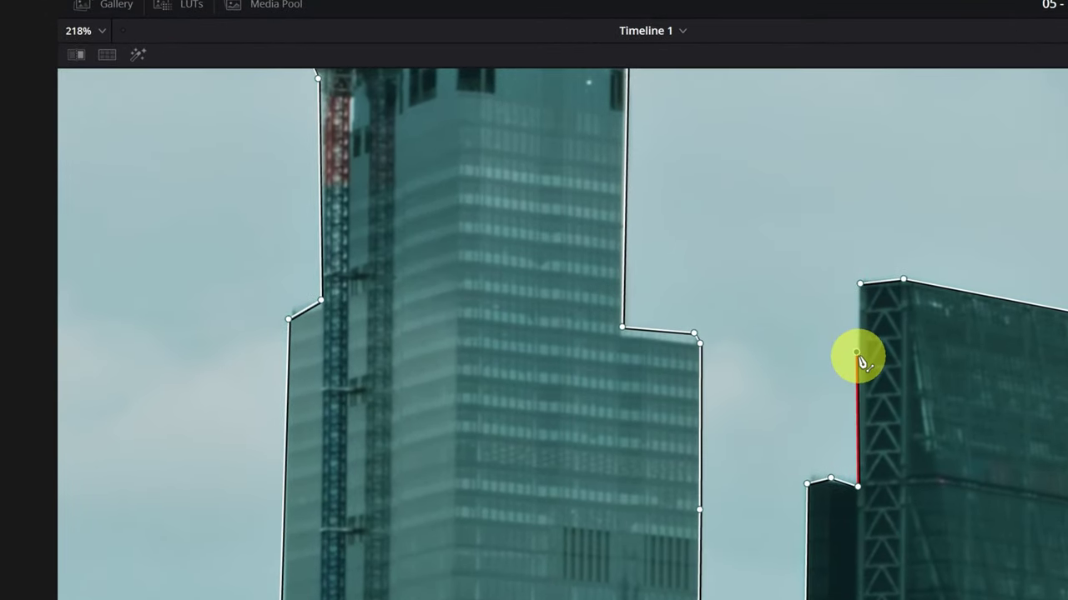
{"action": "left_click", "coordinate": [856, 353]}
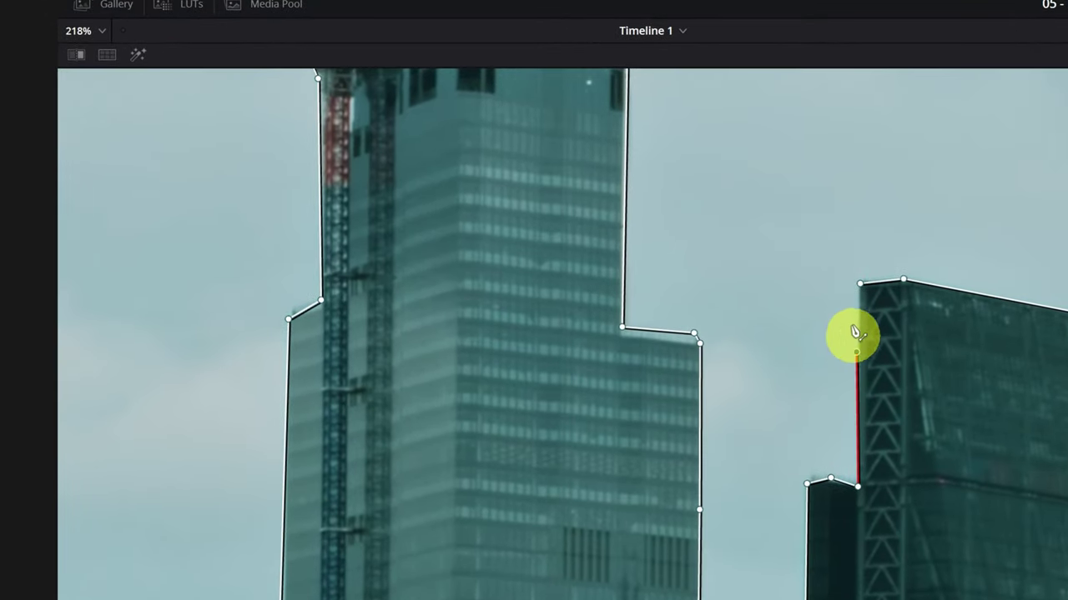
{"action": "left_click", "coordinate": [863, 287]}
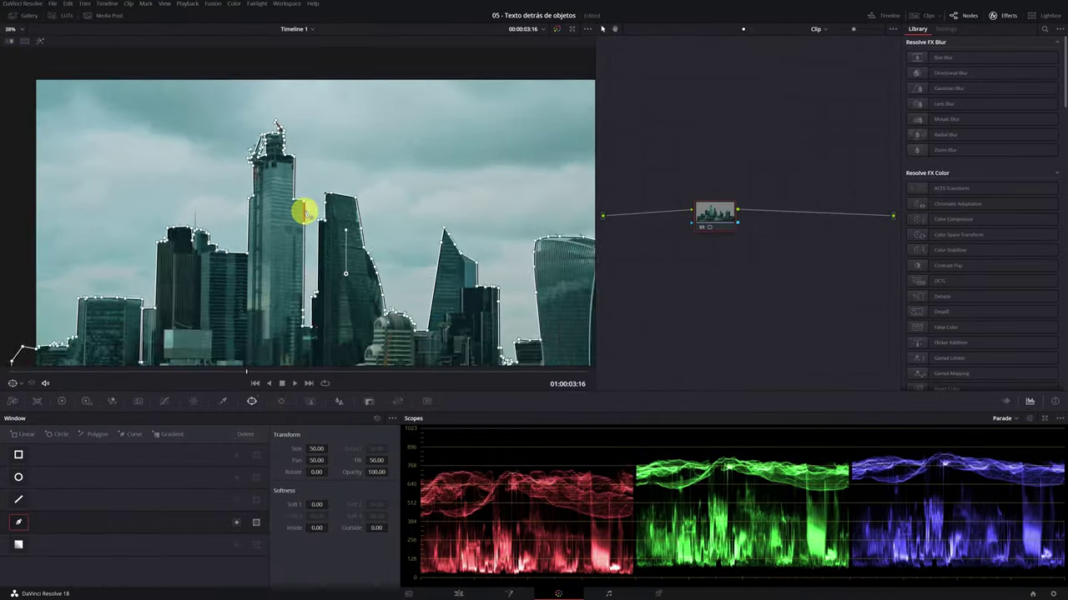
{"action": "left_click_drag", "start_coordinate": [423, 240], "coordinate": [359, 172]}
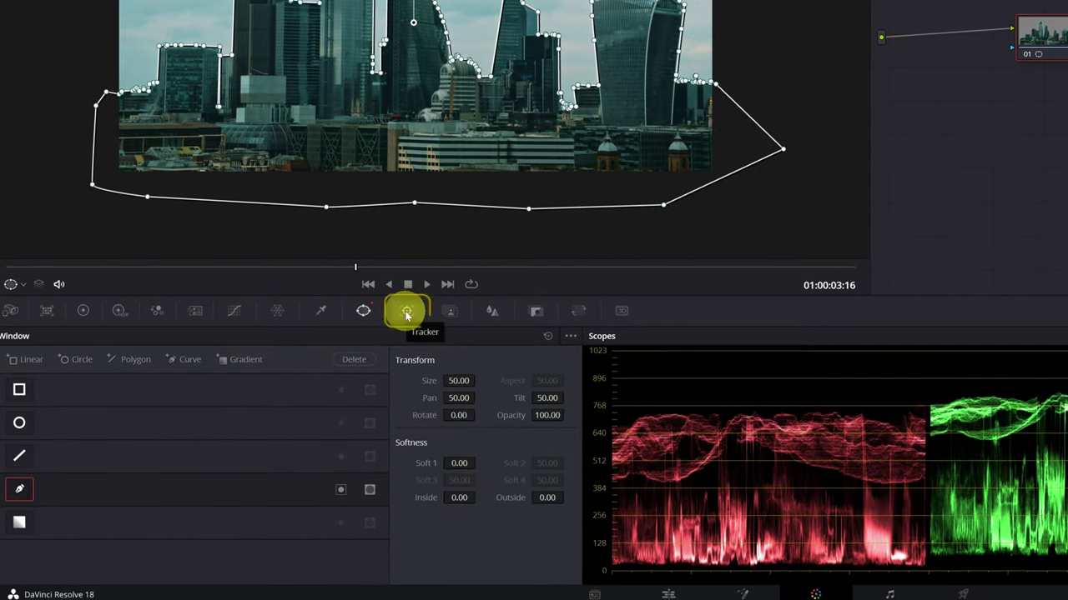
- Track the skyline mask forward and reverse, then check it with Highlight toggled on and off
{"action": "left_click", "coordinate": [409, 313]}
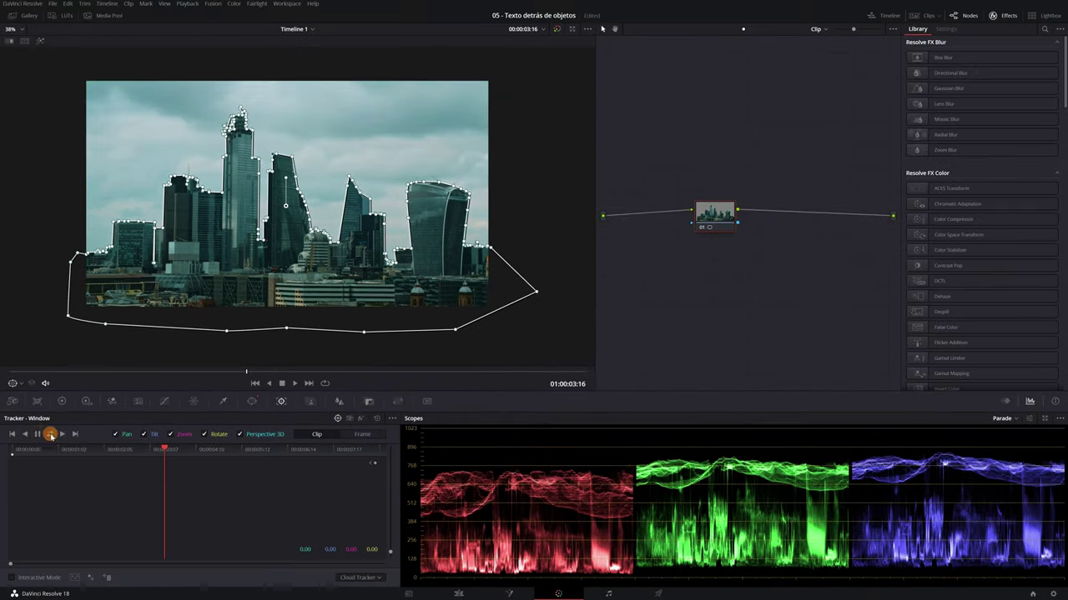
{"action": "left_click", "coordinate": [49, 435]}
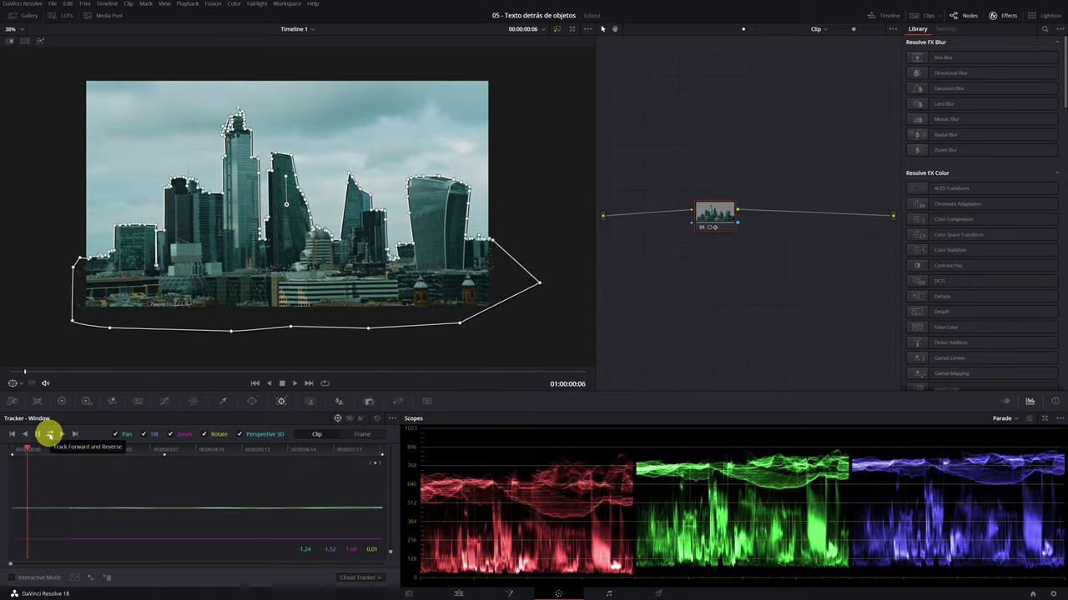
{"action": "left_click_drag", "start_coordinate": [37, 374], "coordinate": [370, 377]}
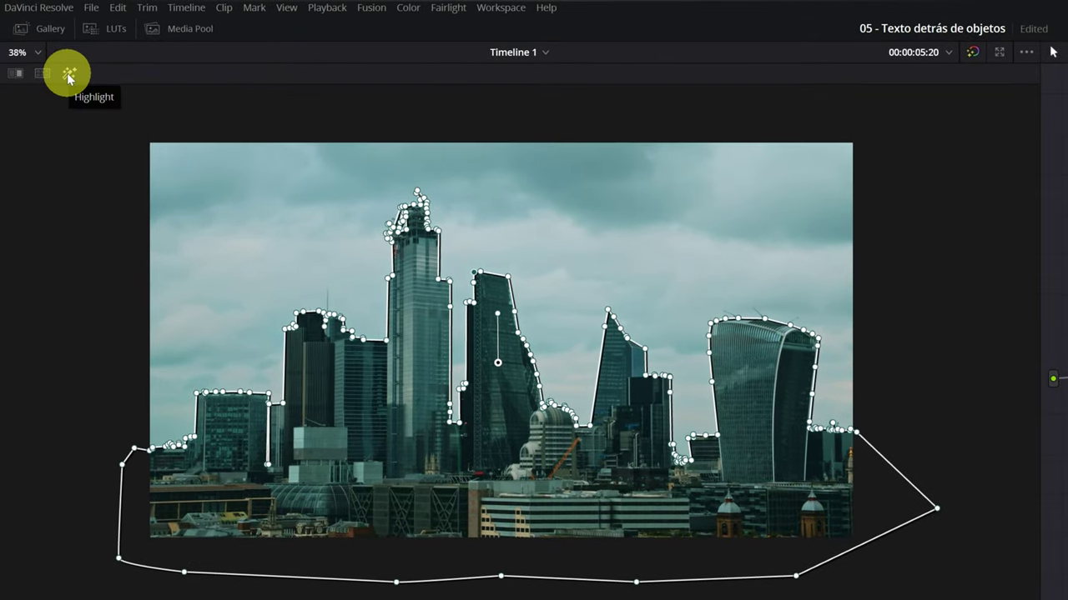
{"action": "left_click", "coordinate": [69, 76]}
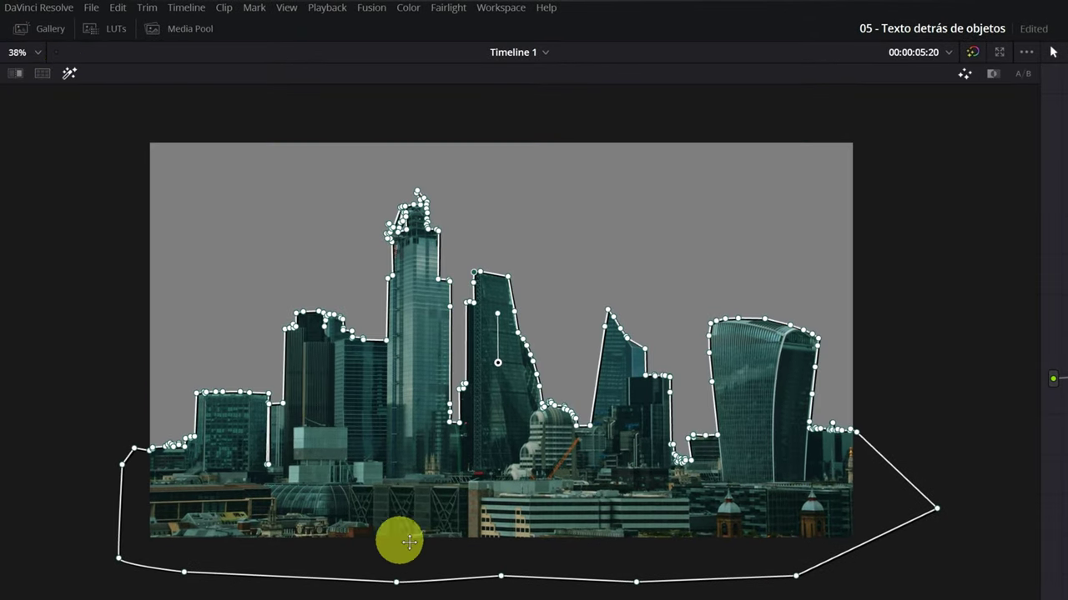
{"action": "left_click", "coordinate": [69, 73]}
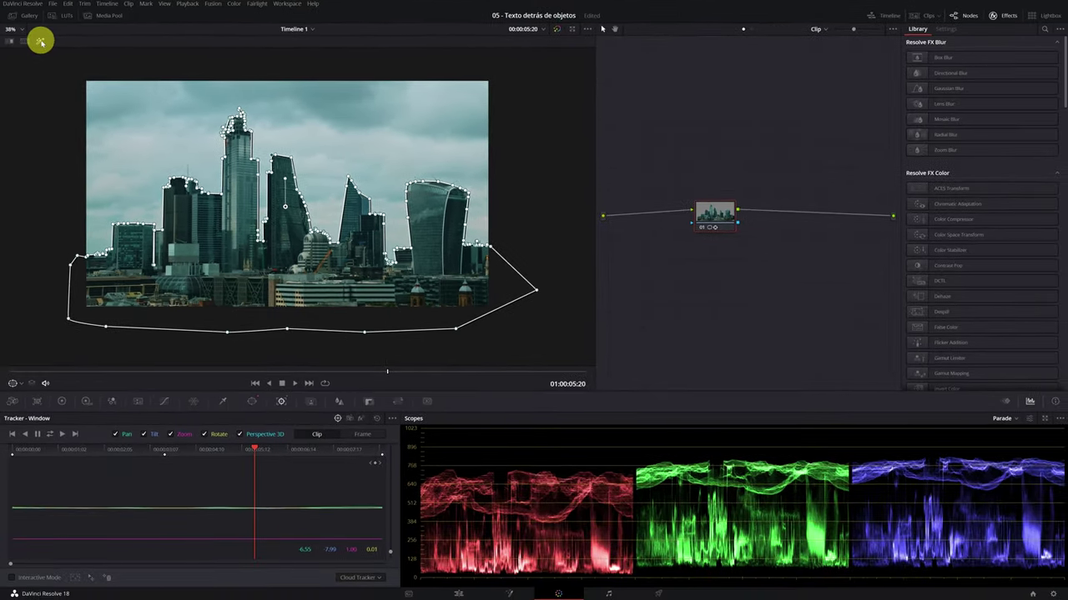
- Add an Alpha Output and connect node 01's key output to it, blacking out the sky
{"action": "right_click", "coordinate": [715, 292]}
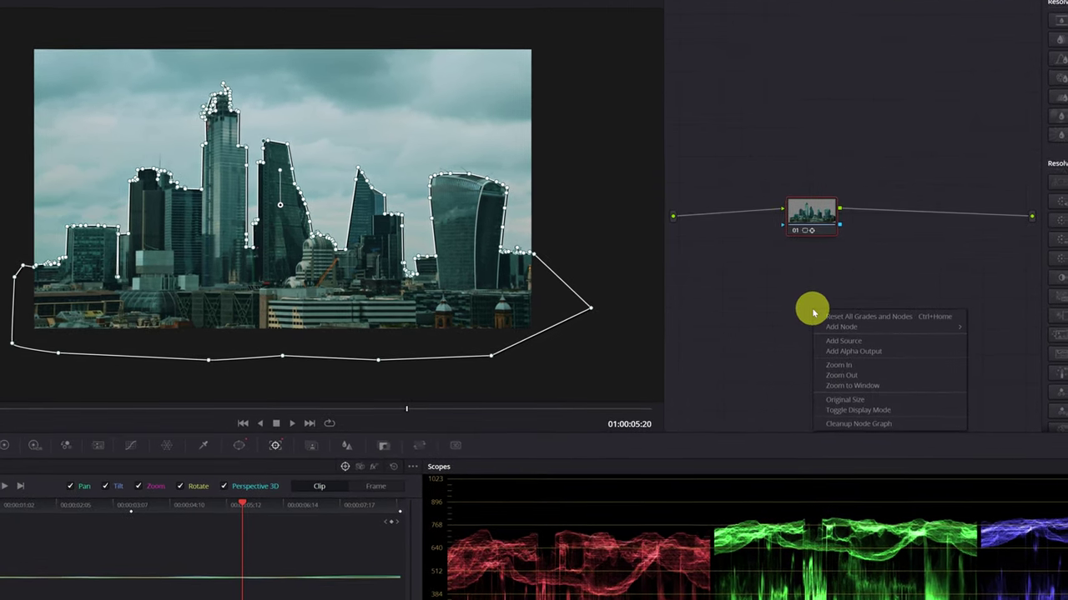
{"action": "left_click", "coordinate": [895, 357]}
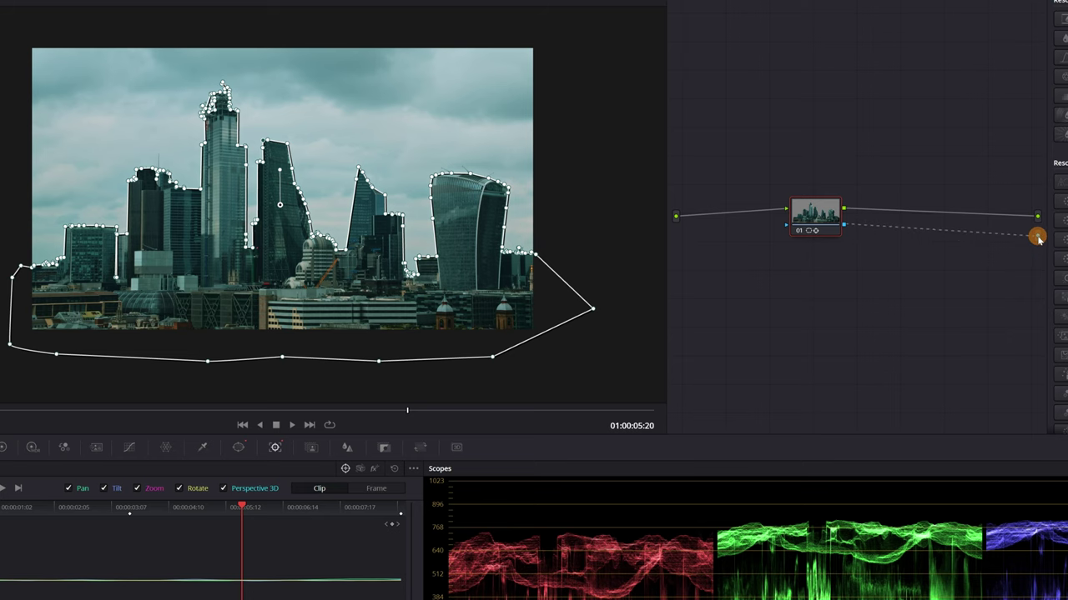
{"action": "left_click_drag", "start_coordinate": [1038, 239], "coordinate": [1038, 239]}
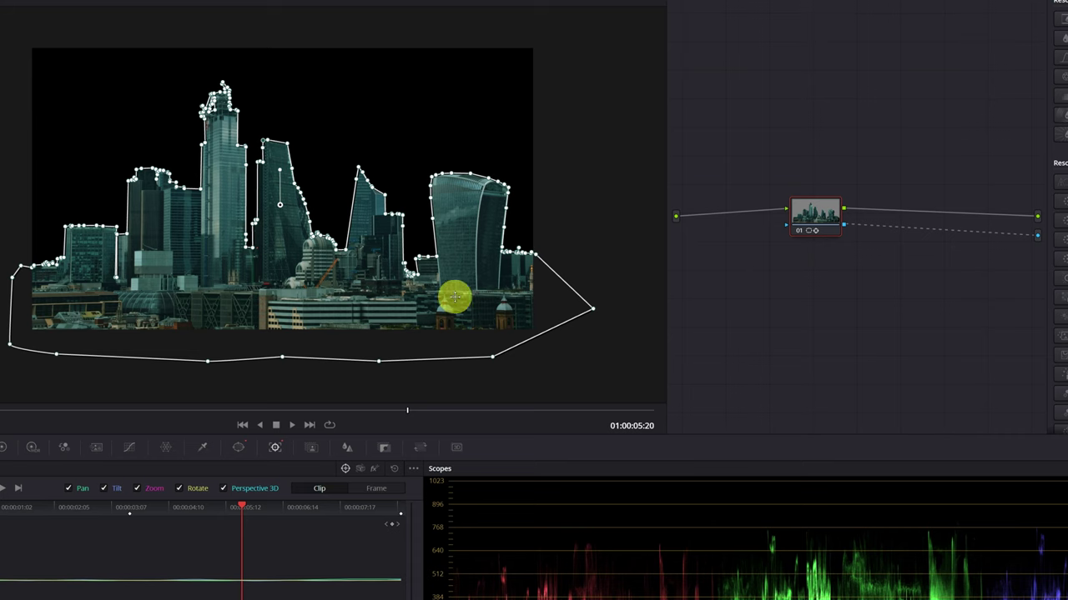
- Zoom in with the viewer overlay off to inspect the cut-out building edges
{"action": "scroll", "coordinate": [284, 271], "scroll_direction": "up", "scroll_amount": 5}
{"action": "scroll", "coordinate": [326, 191], "scroll_direction": "up", "scroll_amount": 3}
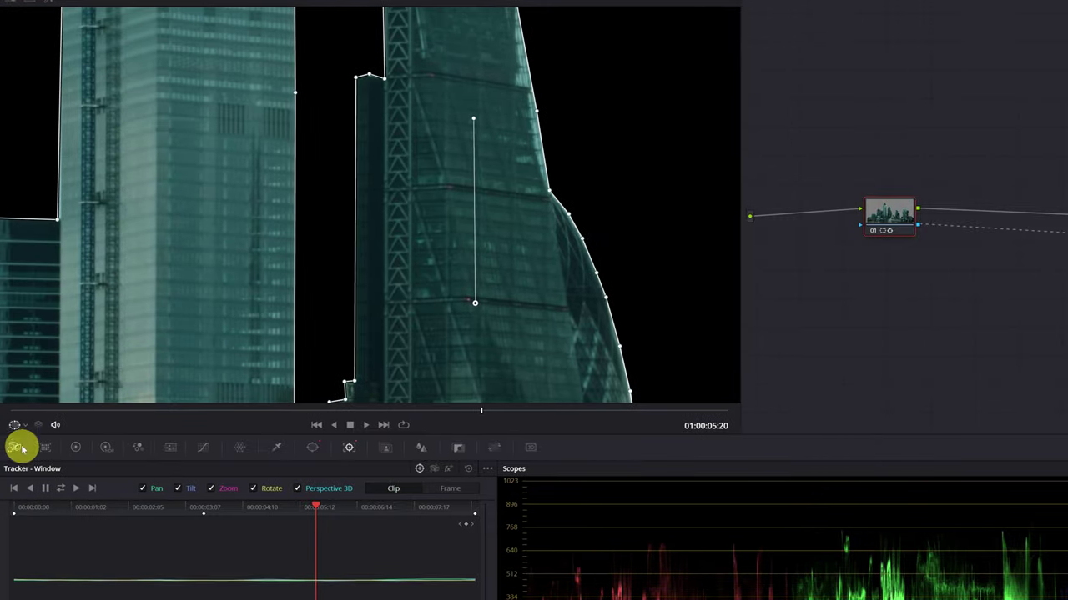
{"action": "left_click", "coordinate": [17, 424]}
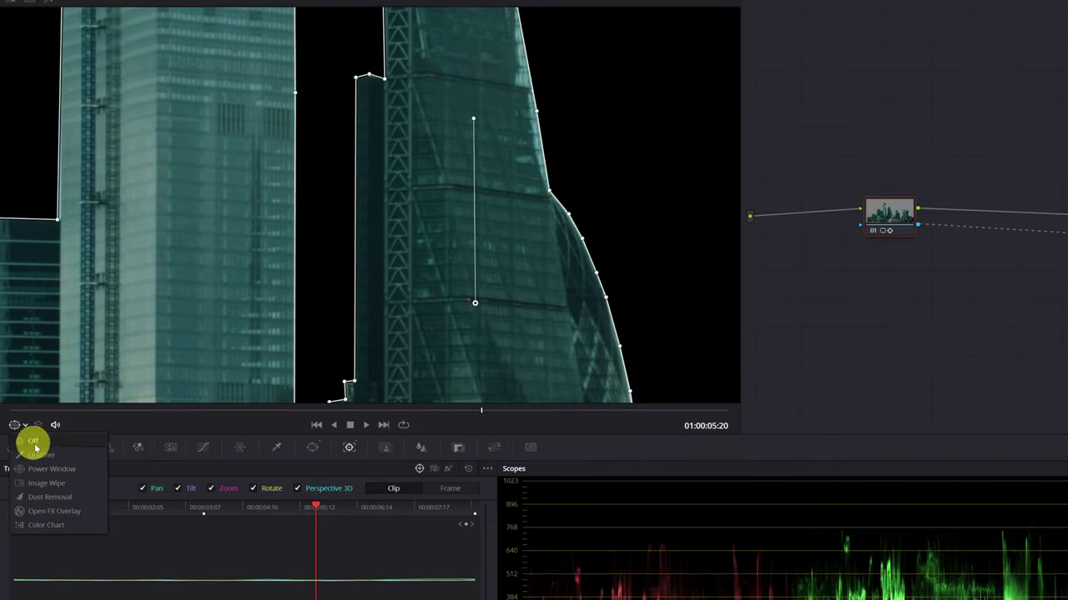
{"action": "left_click", "coordinate": [38, 436]}
{"action": "scroll", "coordinate": [351, 345], "scroll_direction": "down", "scroll_amount": 3}
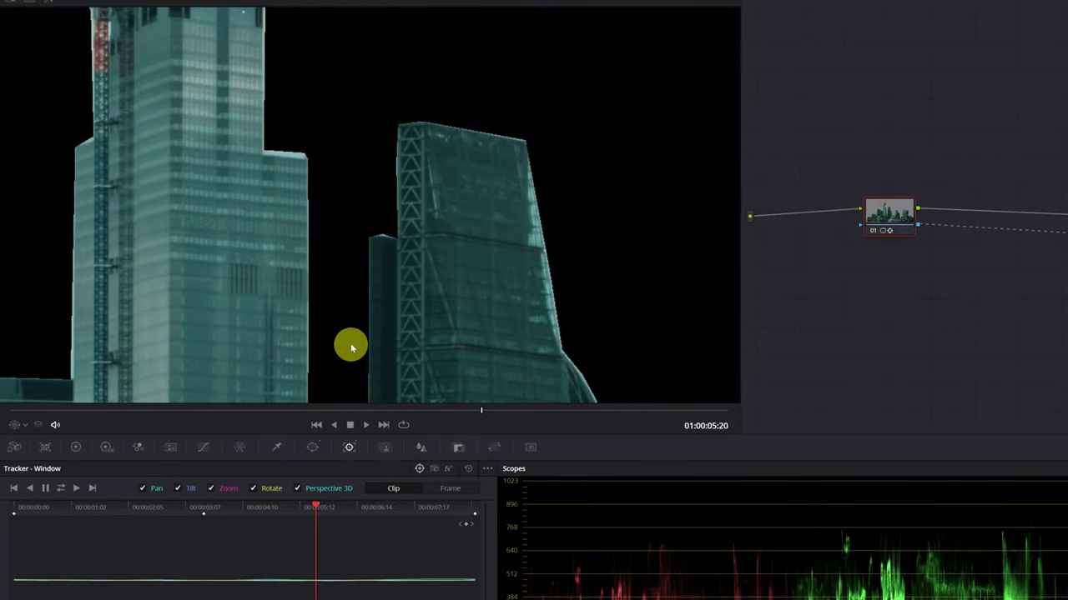
{"action": "scroll", "coordinate": [445, 126], "scroll_direction": "up", "scroll_amount": 2}
{"action": "scroll", "coordinate": [509, 122], "scroll_direction": "up", "scroll_amount": 2}
{"action": "scroll", "coordinate": [431, 231], "scroll_direction": "down", "scroll_amount": 1}
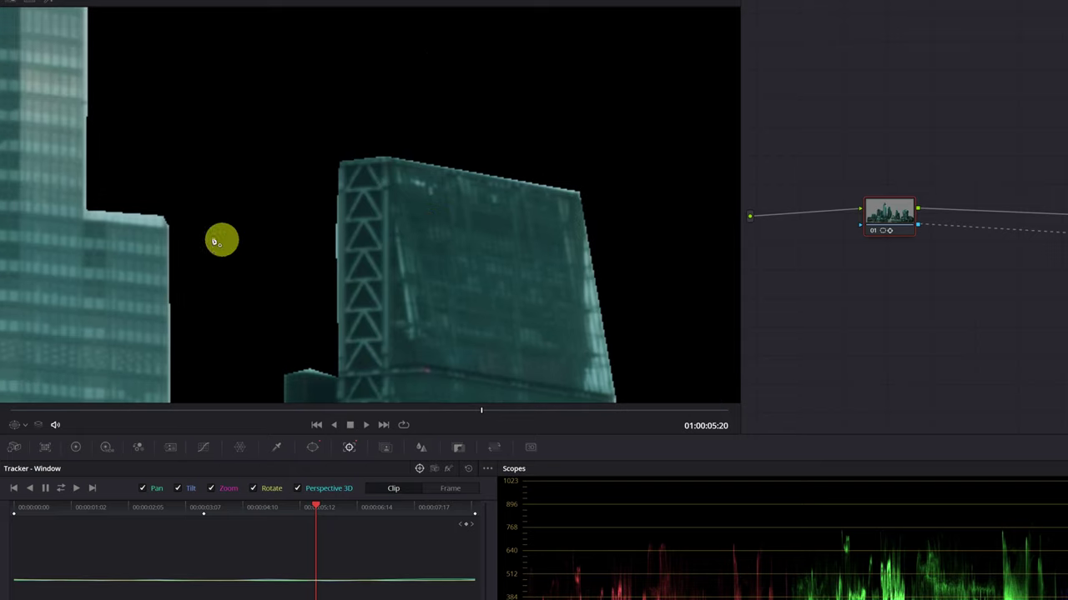
{"action": "scroll", "coordinate": [196, 224], "scroll_direction": "up", "scroll_amount": 2}
{"action": "left_click_drag", "start_coordinate": [194, 223], "coordinate": [274, 228]}
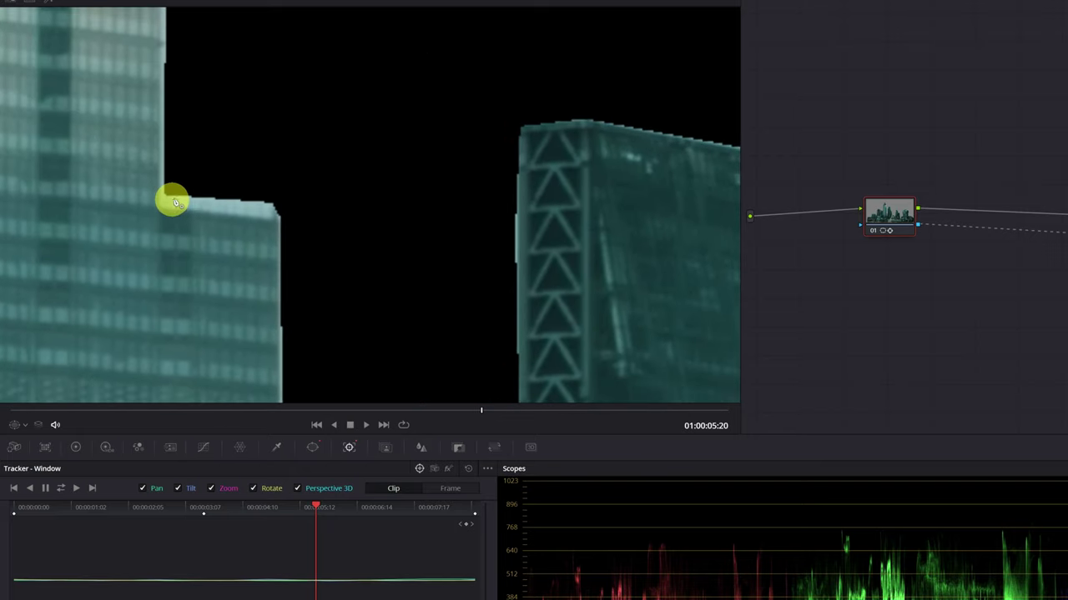
{"action": "left_click_drag", "start_coordinate": [572, 200], "coordinate": [255, 239]}
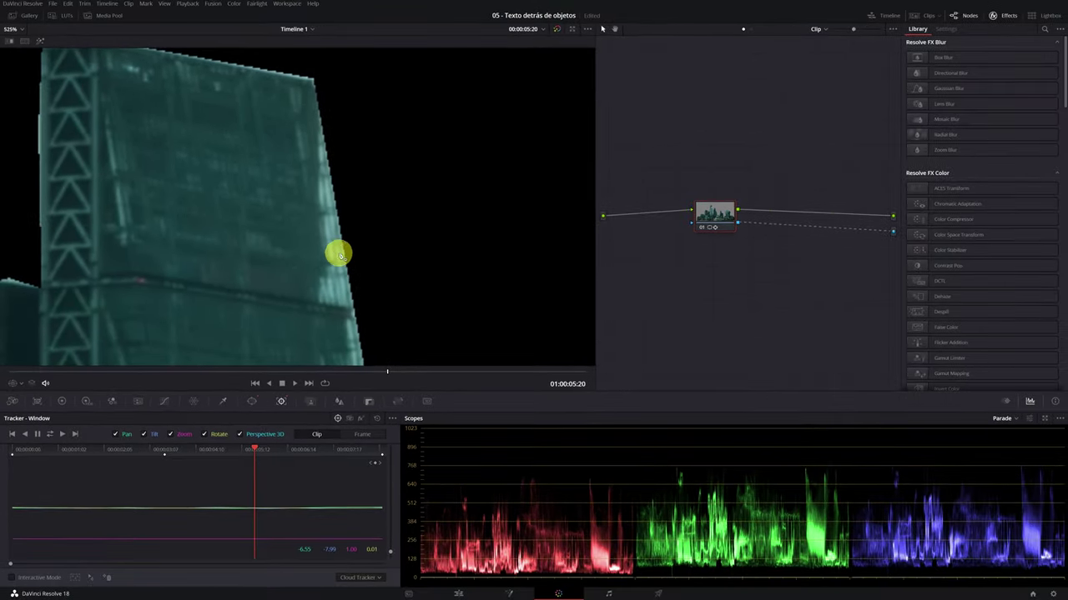
{"action": "scroll", "coordinate": [339, 250], "scroll_direction": "down", "scroll_amount": 3}
{"action": "scroll", "coordinate": [250, 239], "scroll_direction": "down", "scroll_amount": 3}
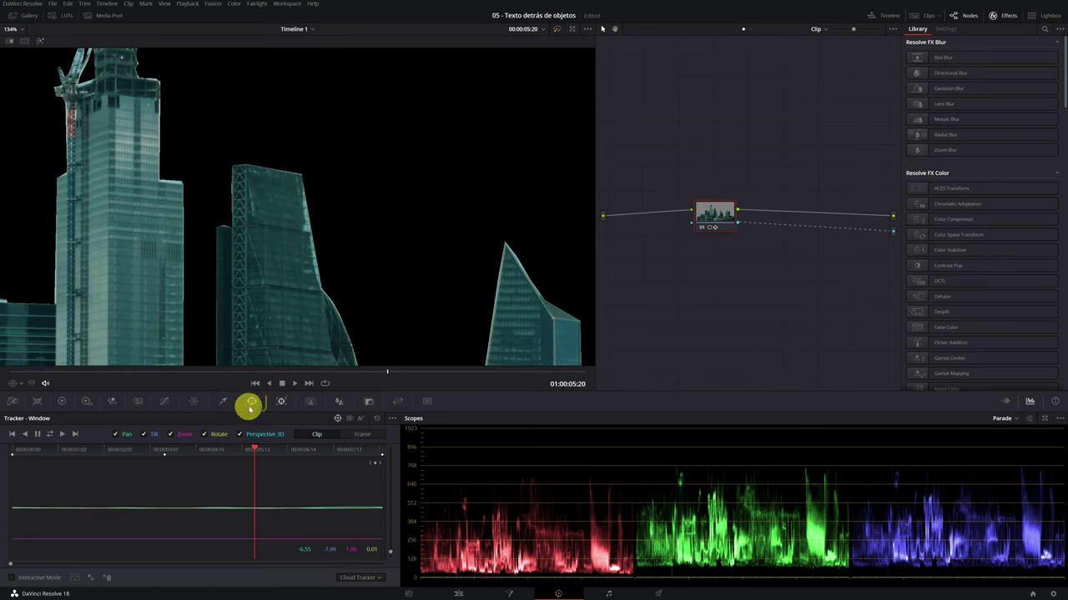
- Raise the skyline curve window's Soft 1 to 0.12
{"action": "left_click", "coordinate": [250, 402]}
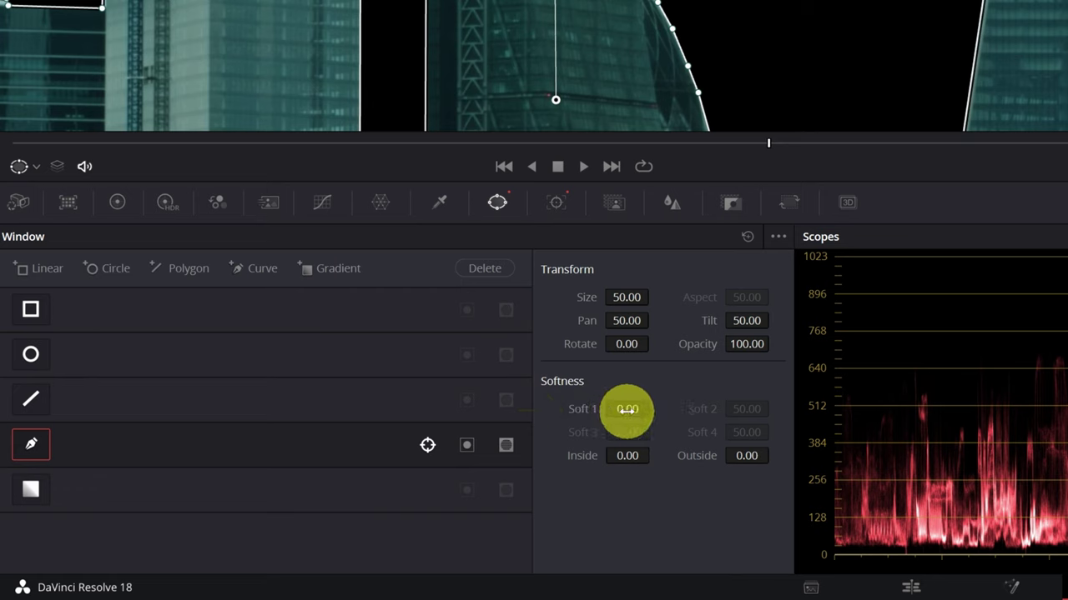
{"action": "left_click", "coordinate": [627, 411]}
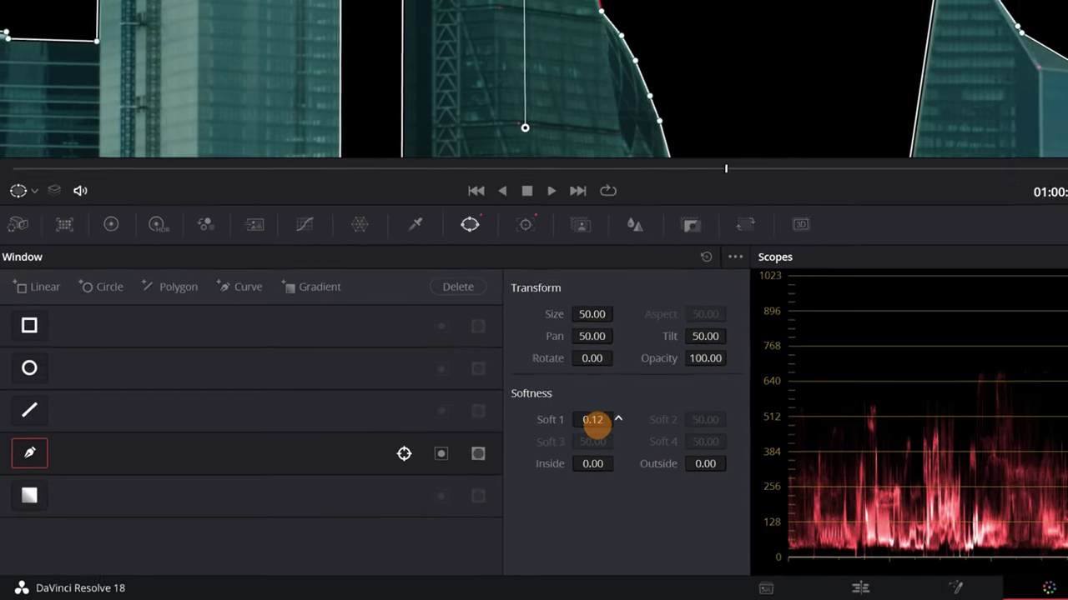
{"action": "left_click_drag", "start_coordinate": [628, 410], "coordinate": [627, 409]}
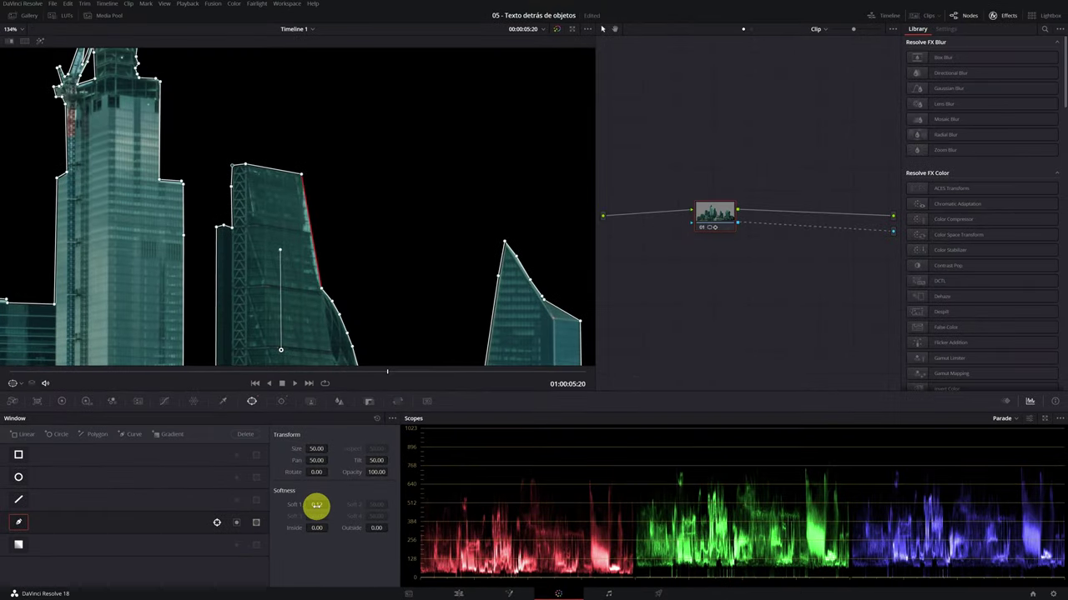
- On the Edit page, move the masked skyline clip up onto a new Video 3 track
{"action": "left_click", "coordinate": [458, 594]}
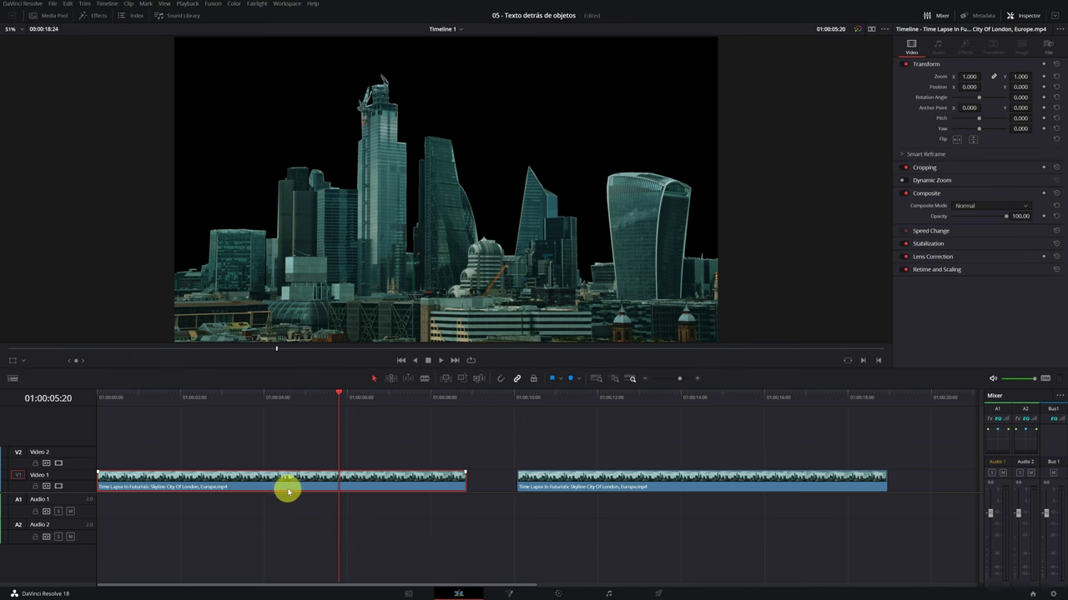
{"action": "scroll", "coordinate": [413, 200], "scroll_direction": "down", "scroll_amount": 2}
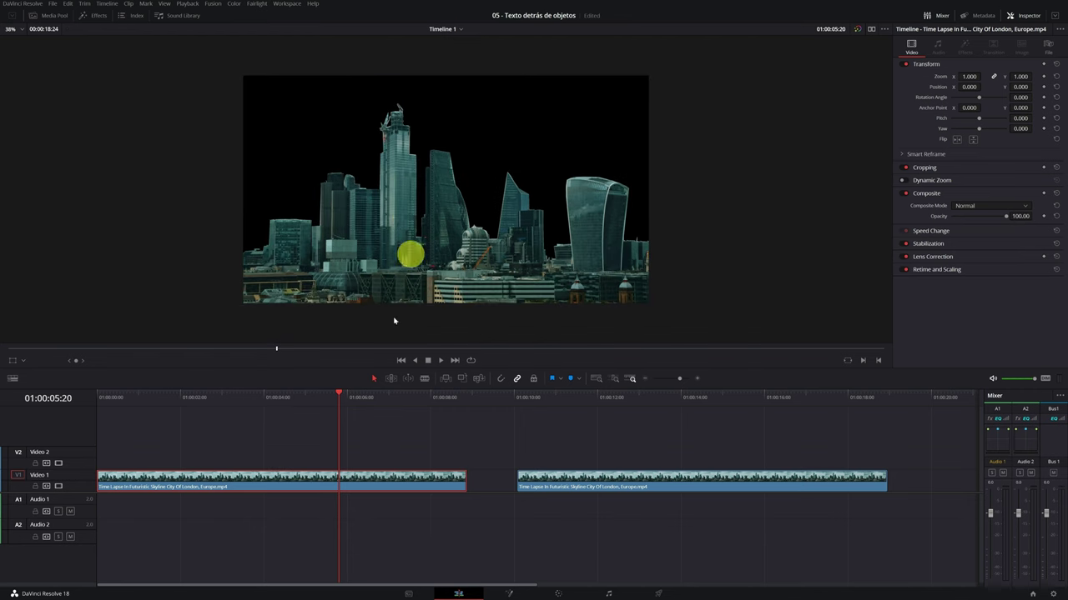
{"action": "left_click_drag", "start_coordinate": [645, 395], "coordinate": [612, 399]}
{"action": "left_click", "coordinate": [595, 484]}
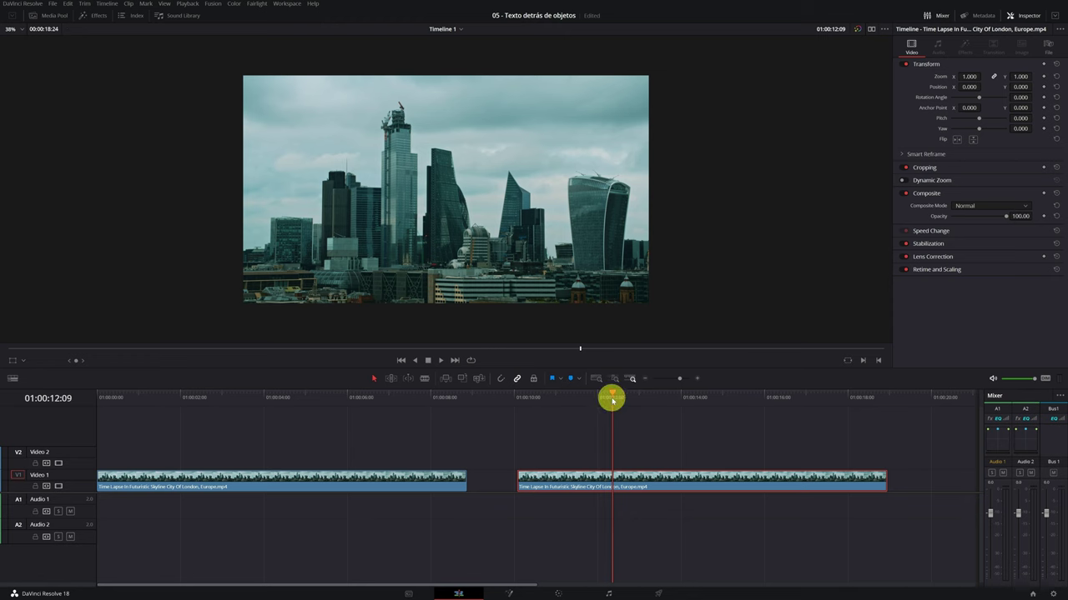
{"action": "left_click", "coordinate": [263, 482]}
{"action": "left_click", "coordinate": [254, 396]}
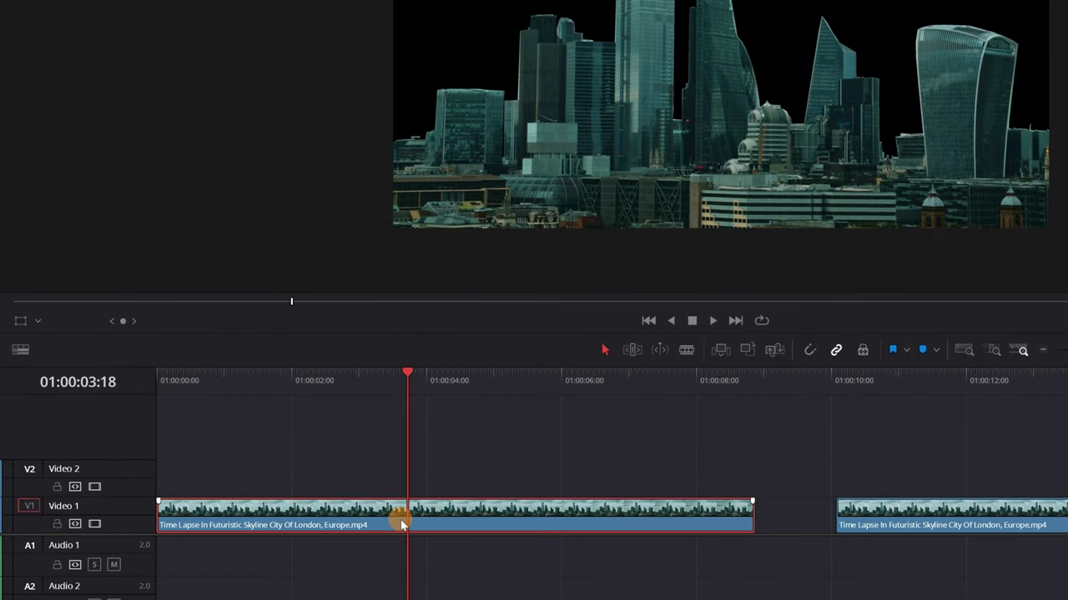
{"action": "left_click_drag", "start_coordinate": [402, 523], "coordinate": [397, 458]}
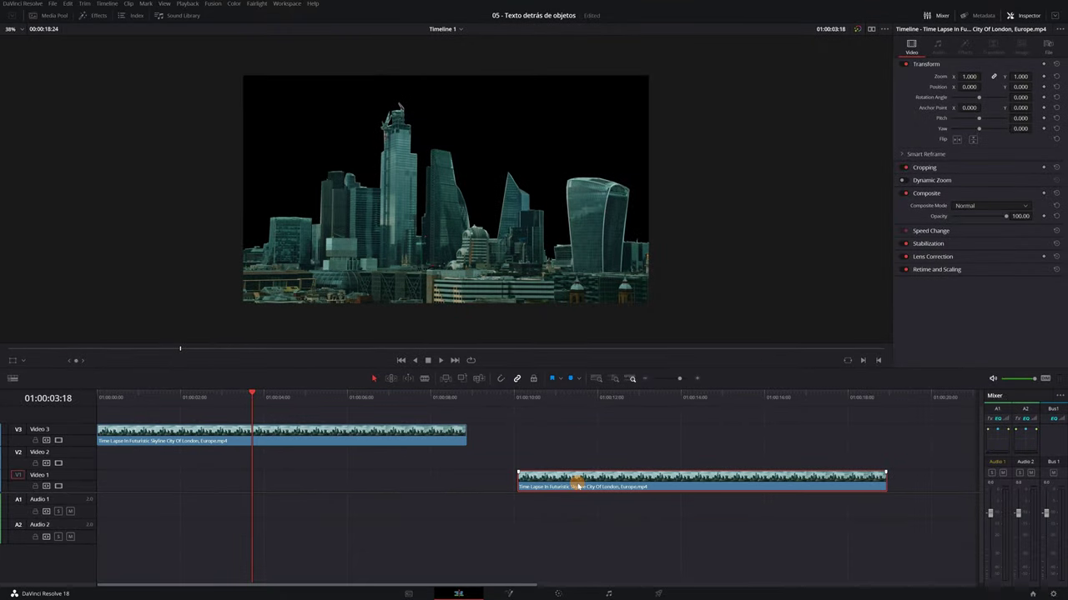
- Slide the unmasked skyline copy to the timeline start beneath it on Video 1
{"action": "left_click_drag", "start_coordinate": [908, 521], "coordinate": [701, 528]}
{"action": "left_click_drag", "start_coordinate": [446, 488], "coordinate": [143, 492]}
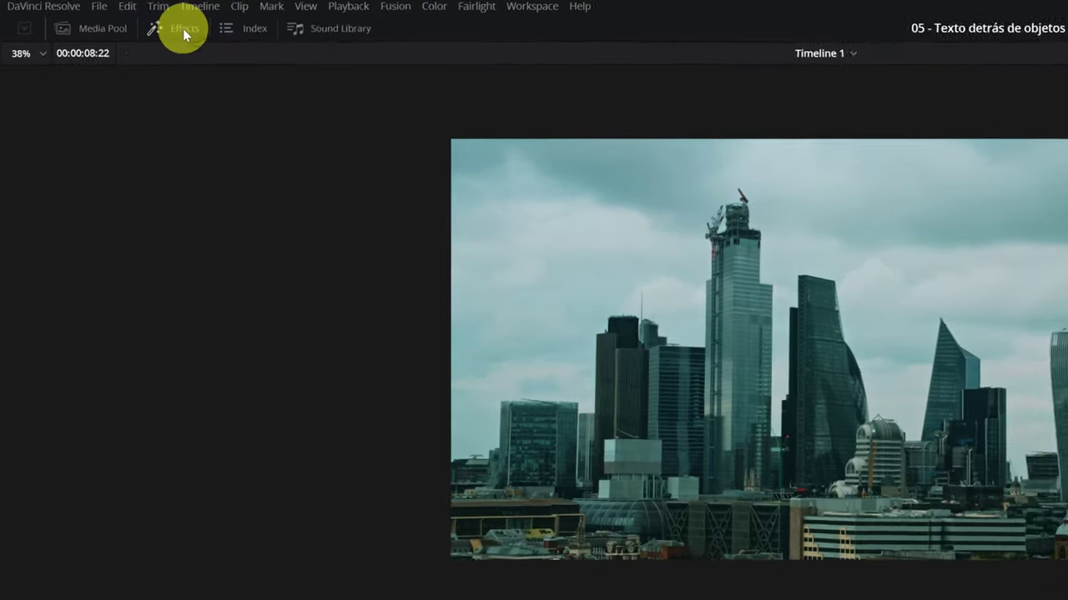
{"action": "left_click", "coordinate": [97, 16]}
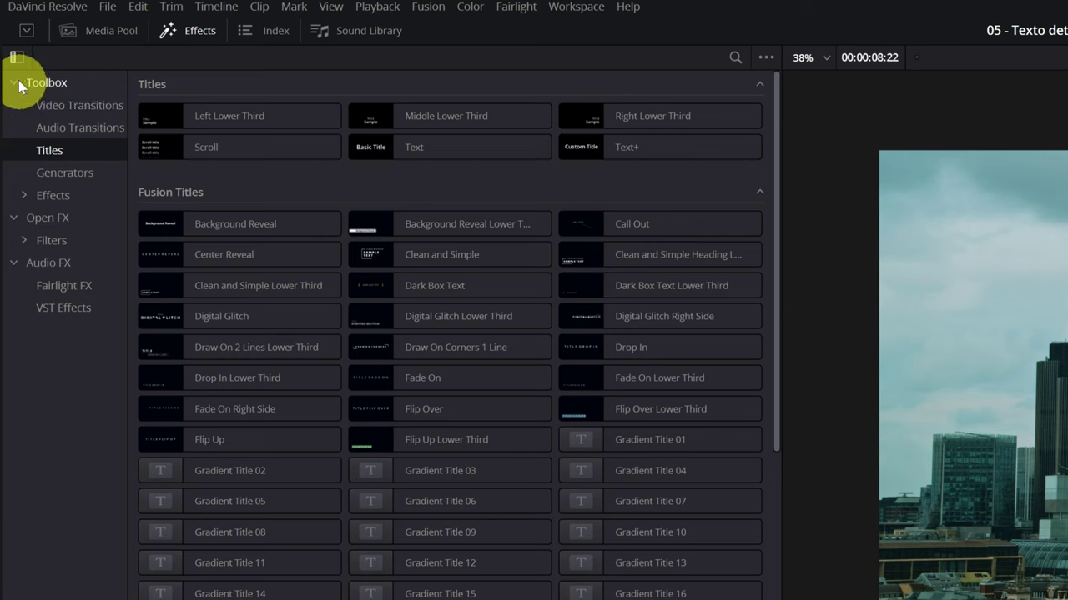
- Drag the Text title from Toolbox > Titles onto Video 2 and stretch it to the clips' end
{"action": "left_click", "coordinate": [14, 83]}
{"action": "left_click", "coordinate": [16, 83]}
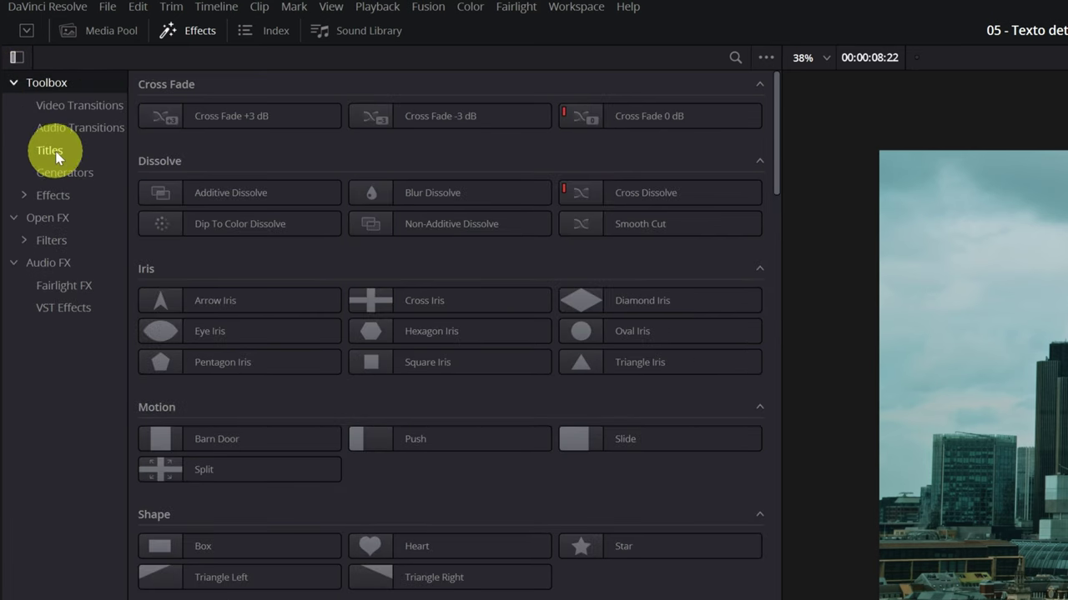
{"action": "left_click", "coordinate": [58, 158]}
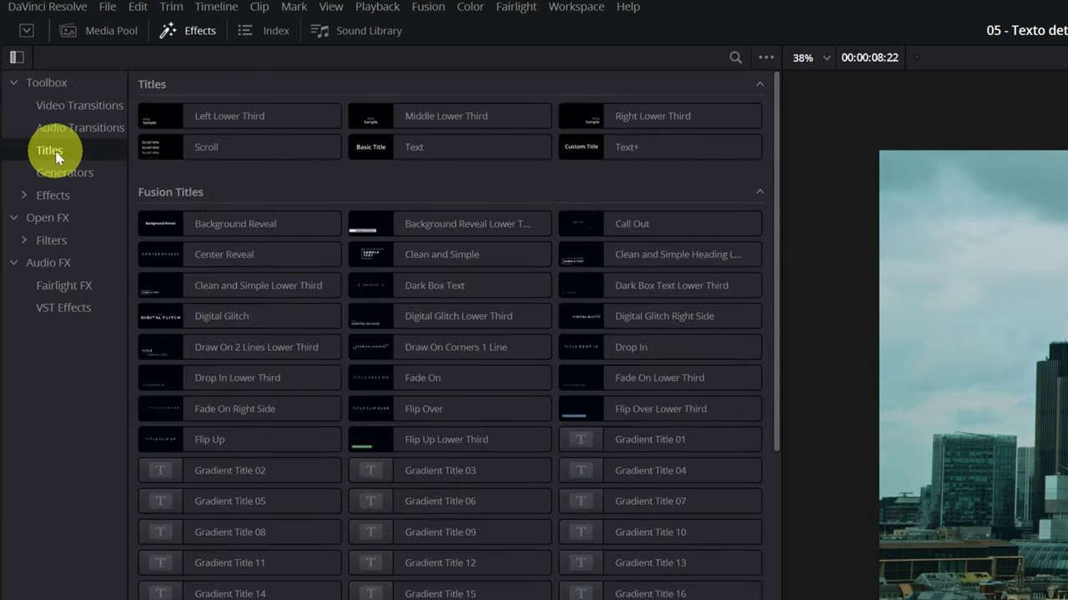
{"action": "left_click", "coordinate": [415, 149]}
{"action": "mouse_move", "coordinate": [415, 148]}
{"action": "left_mouse_down"}
{"action": "mouse_move", "coordinate": [435, 355]}
{"action": "mouse_move", "coordinate": [196, 360]}
{"action": "left_mouse_up"}
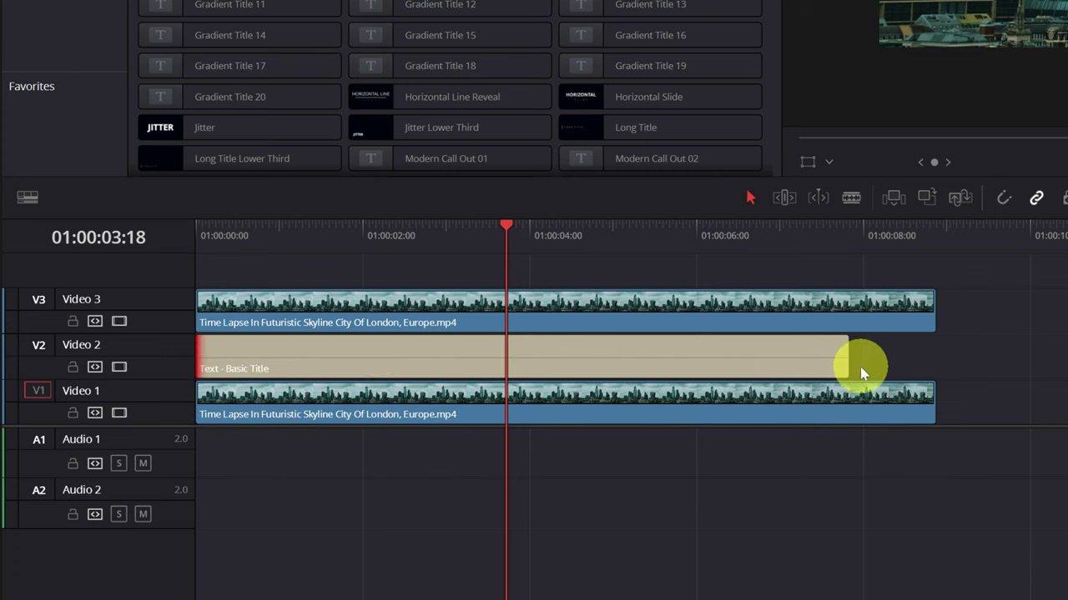
{"action": "left_click_drag", "start_coordinate": [846, 362], "coordinate": [931, 365]}
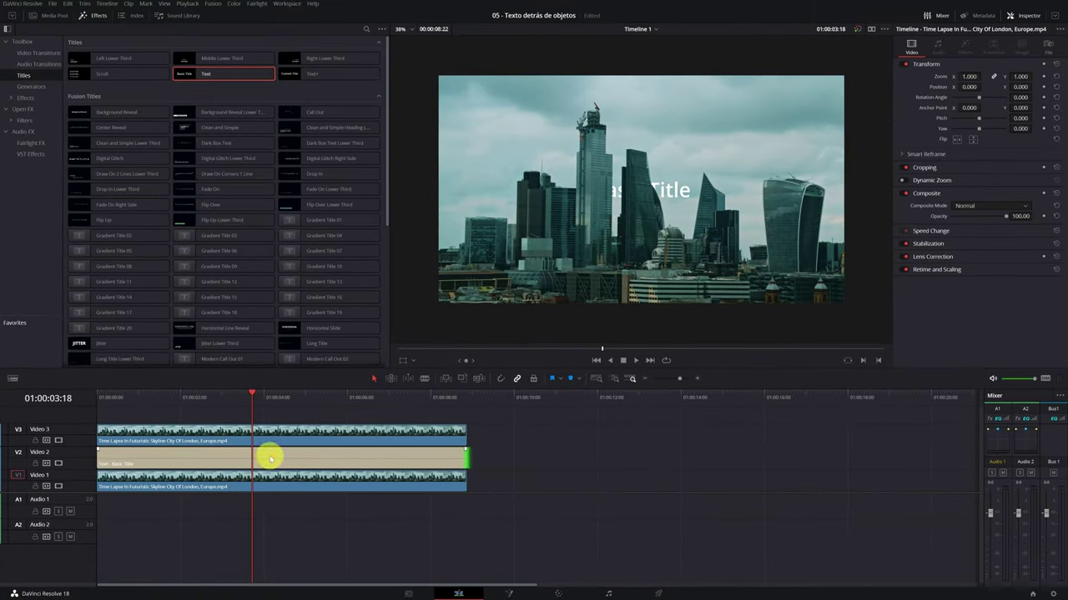
- Change the title to LONDON in Impact, enlarge it, and raise it to Position Y 487
{"action": "left_click", "coordinate": [257, 464]}
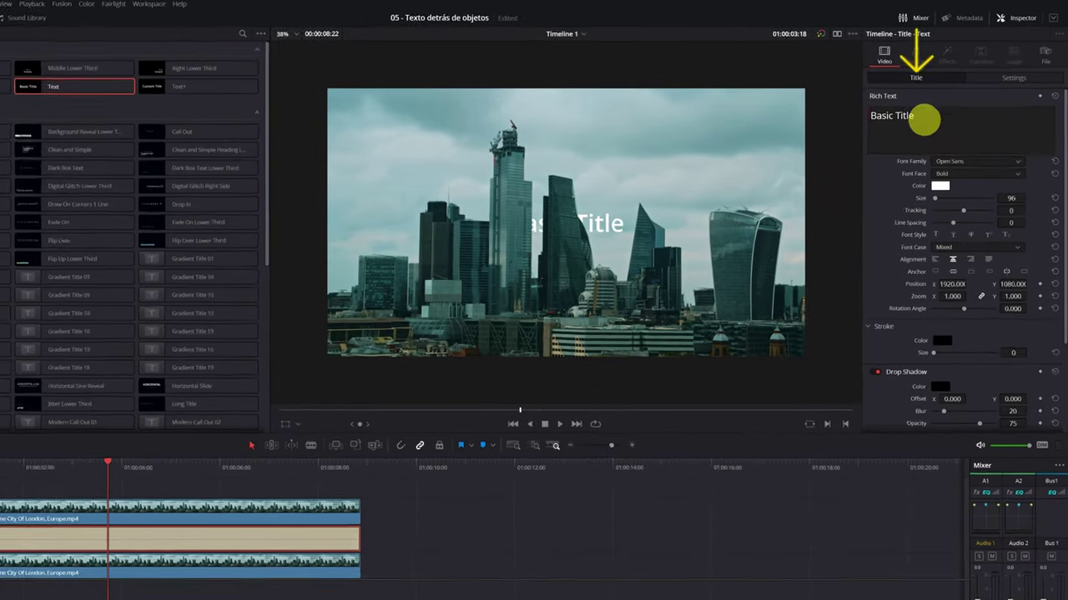
{"action": "left_click_drag", "start_coordinate": [923, 120], "coordinate": [868, 121]}
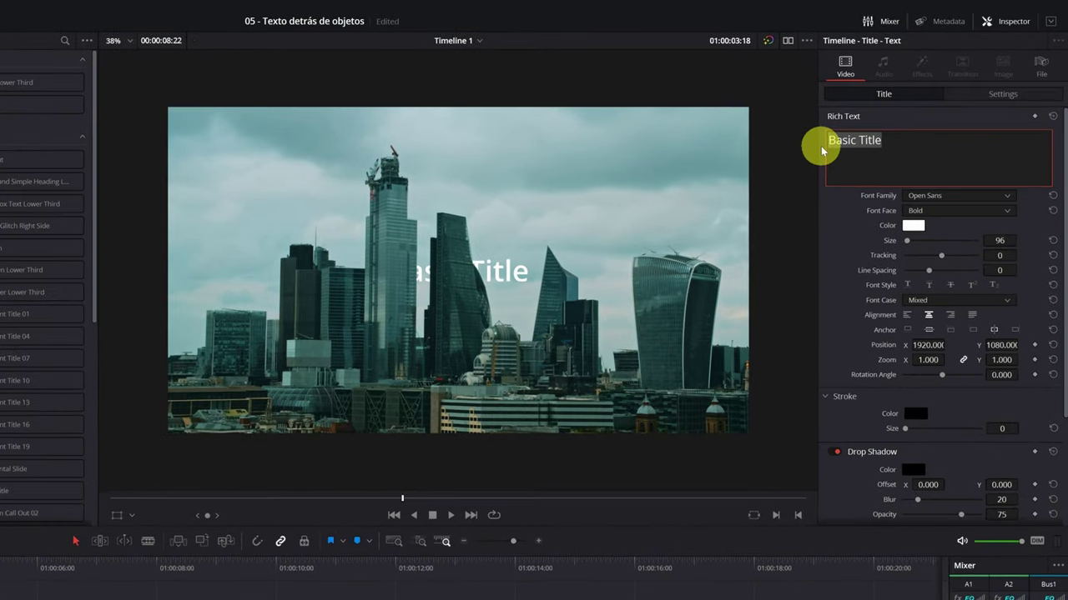
{"action": "type", "text": "LONDON"}
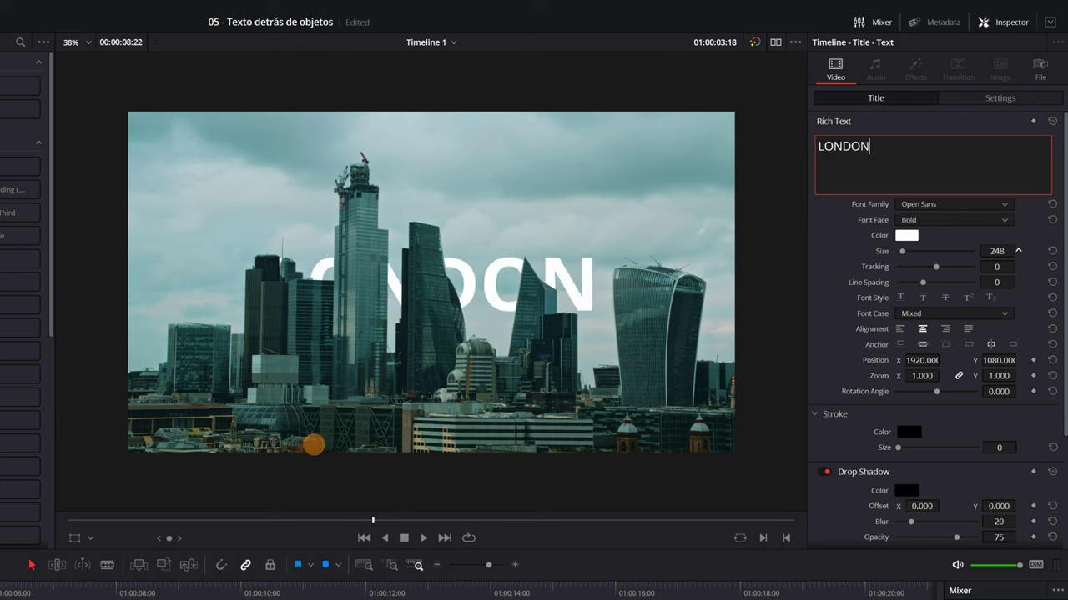
{"action": "left_click_drag", "start_coordinate": [1001, 250], "coordinate": [1051, 251]}
{"action": "left_click", "coordinate": [968, 202]}
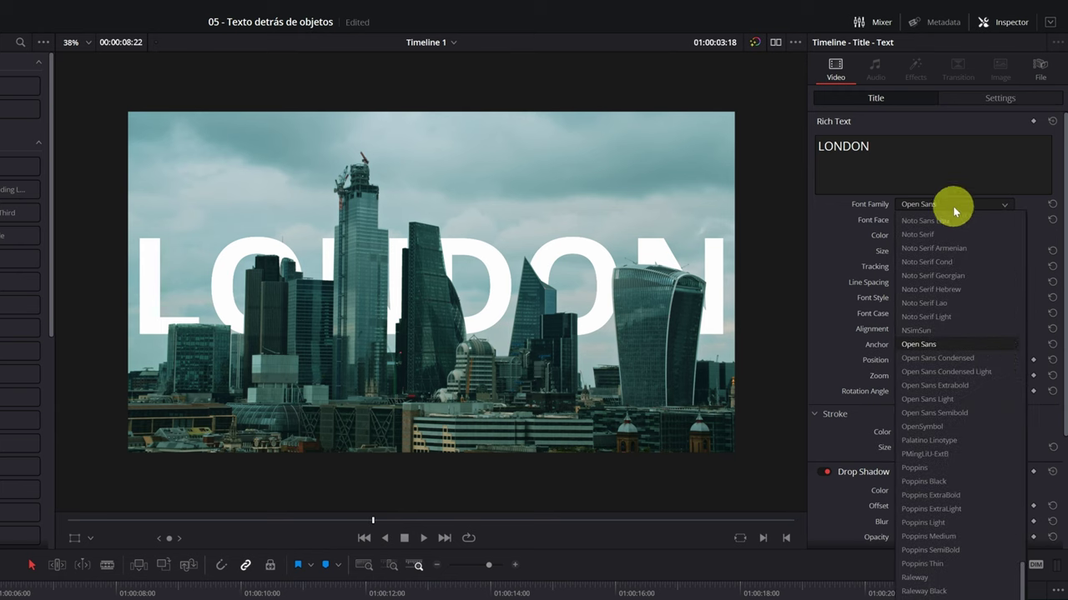
{"action": "type", "text": "i"}
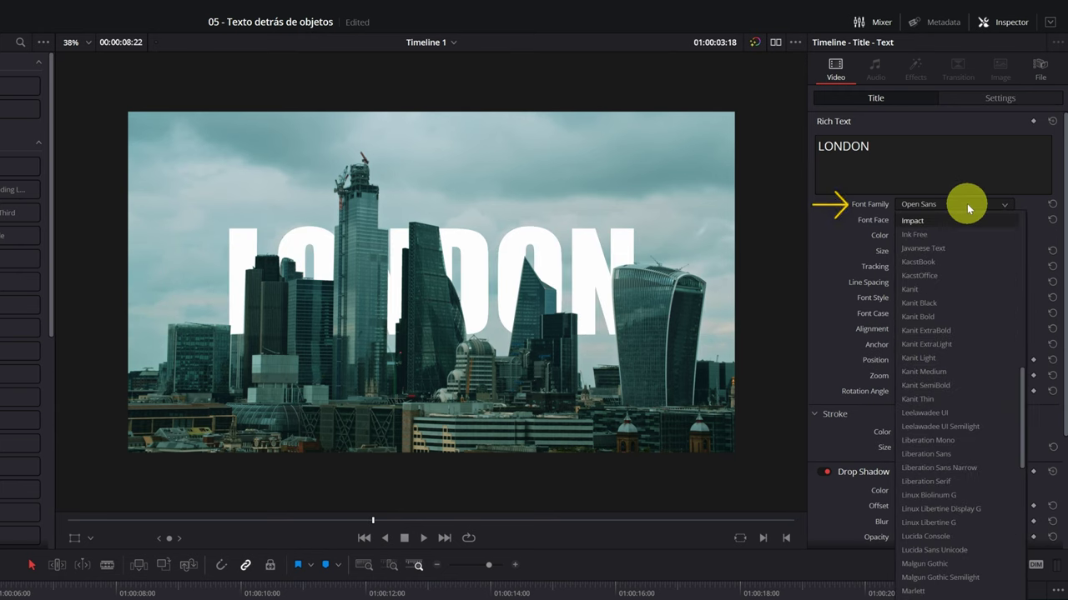
{"action": "left_click", "coordinate": [963, 220]}
{"action": "left_click_drag", "start_coordinate": [996, 251], "coordinate": [988, 245]}
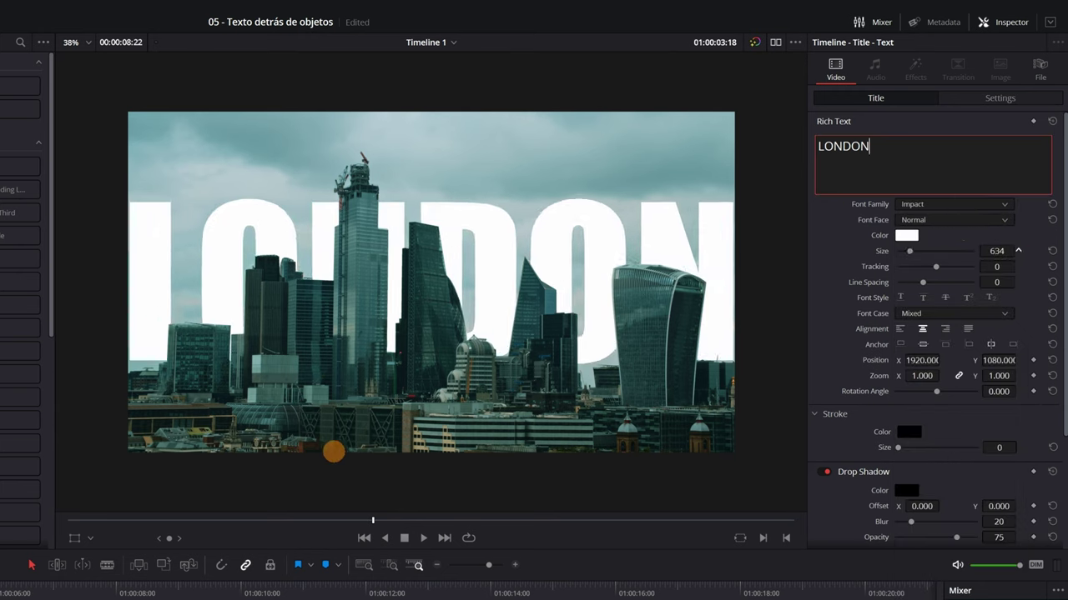
{"action": "left_click", "coordinate": [998, 100]}
{"action": "mouse_move", "coordinate": [998, 155]}
{"action": "left_mouse_down"}
{"action": "mouse_move", "coordinate": [484, 455]}
{"action": "mouse_move", "coordinate": [458, 454]}
{"action": "mouse_move", "coordinate": [522, 453]}
{"action": "left_mouse_up"}
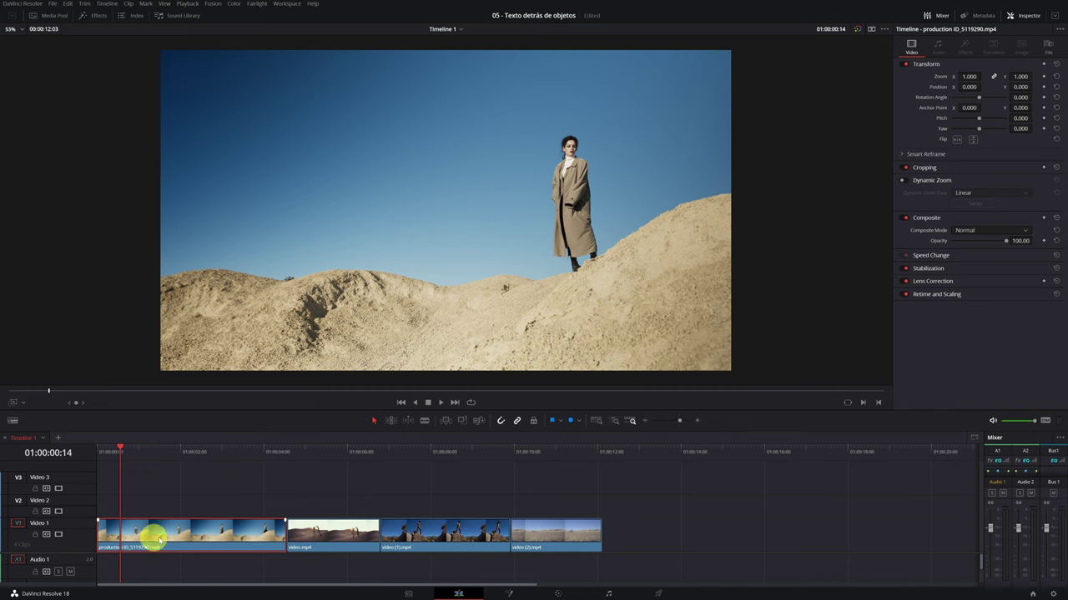
- Preview the desert clips, ending back on the woman-on-dune shot
{"action": "left_click", "coordinate": [317, 454]}
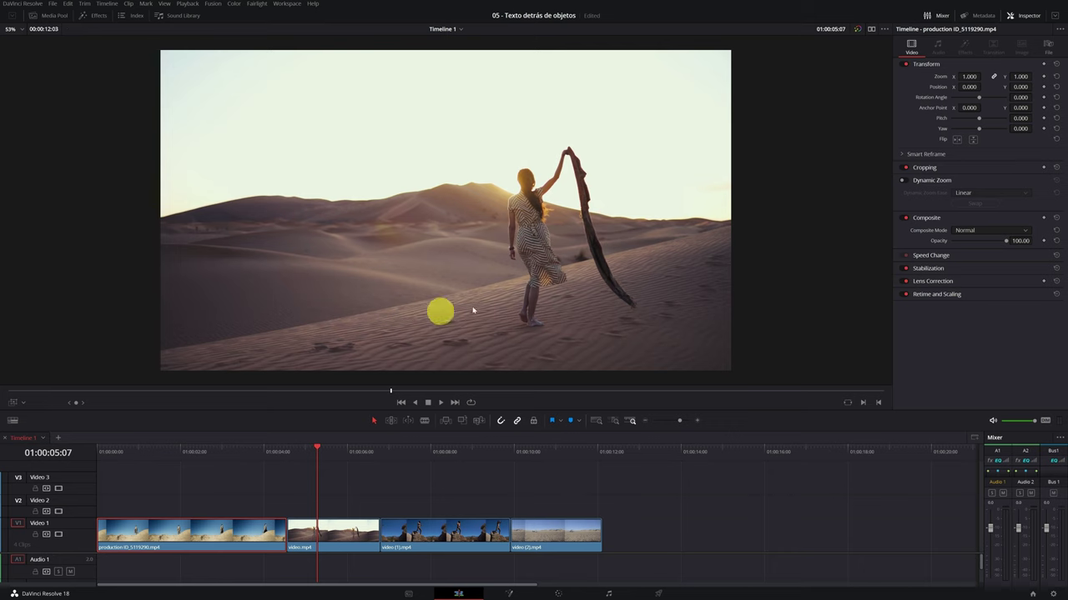
{"action": "left_click", "coordinate": [436, 458]}
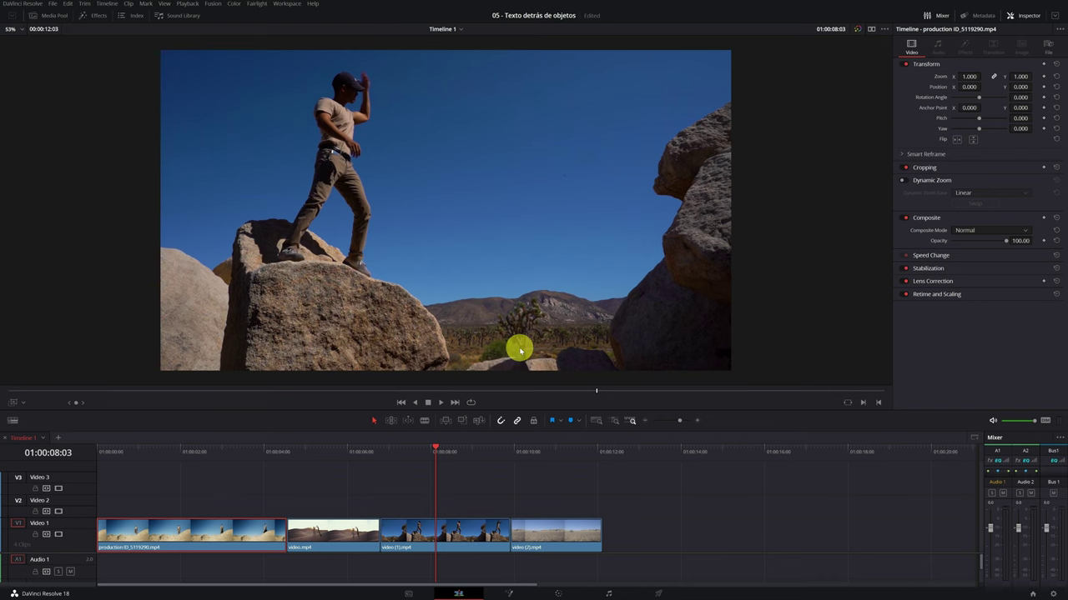
{"action": "mouse_move", "coordinate": [542, 454]}
{"action": "left_mouse_down"}
{"action": "mouse_move", "coordinate": [564, 462]}
{"action": "mouse_move", "coordinate": [553, 463]}
{"action": "left_mouse_up"}
{"action": "left_click_drag", "start_coordinate": [402, 465], "coordinate": [248, 468]}
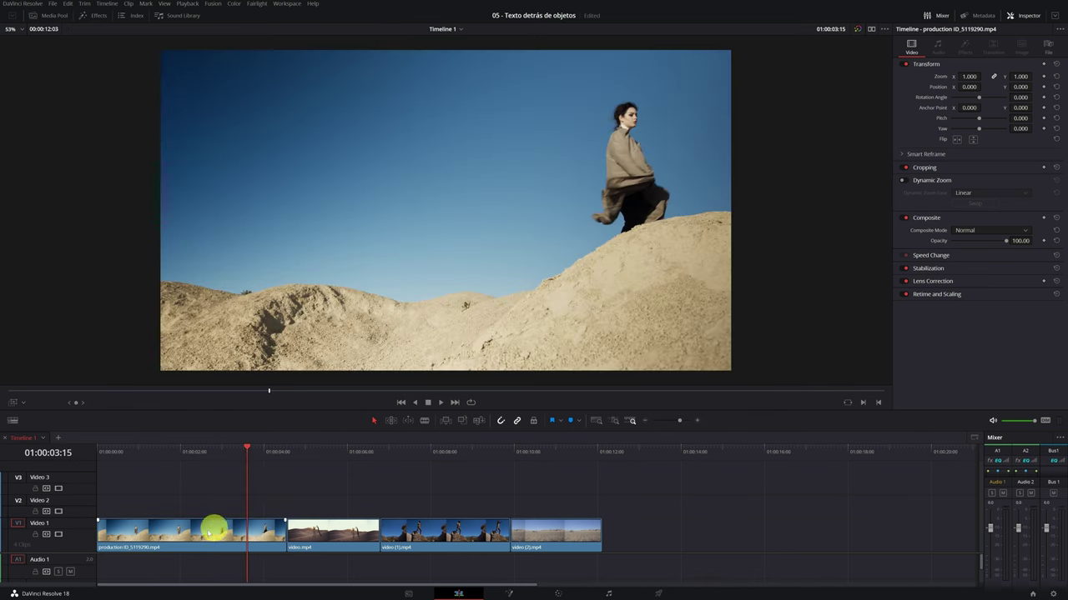
- Open a gap after the dune clip and paste a copy of it there
{"action": "left_click_drag", "start_coordinate": [306, 520], "coordinate": [656, 522]}
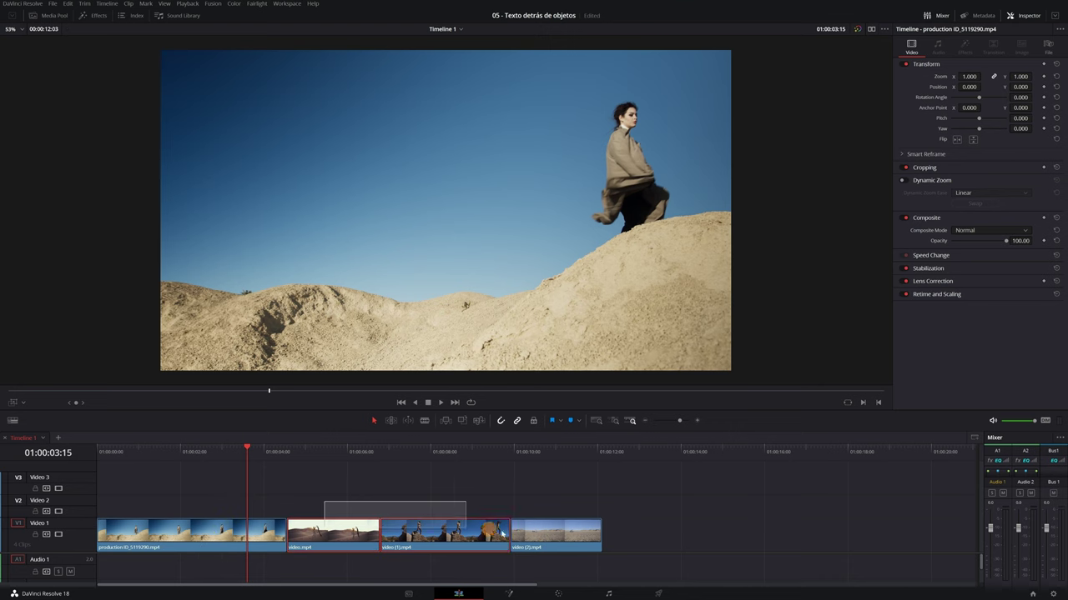
{"action": "right_click", "coordinate": [213, 535]}
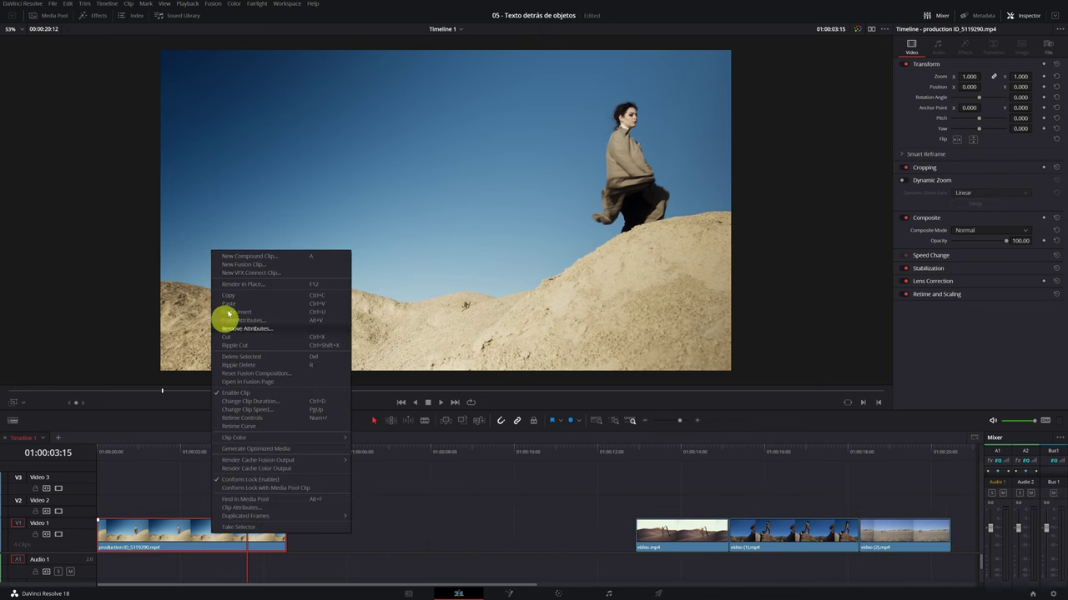
{"action": "left_click", "coordinate": [313, 451]}
{"action": "left_click", "coordinate": [313, 471]}
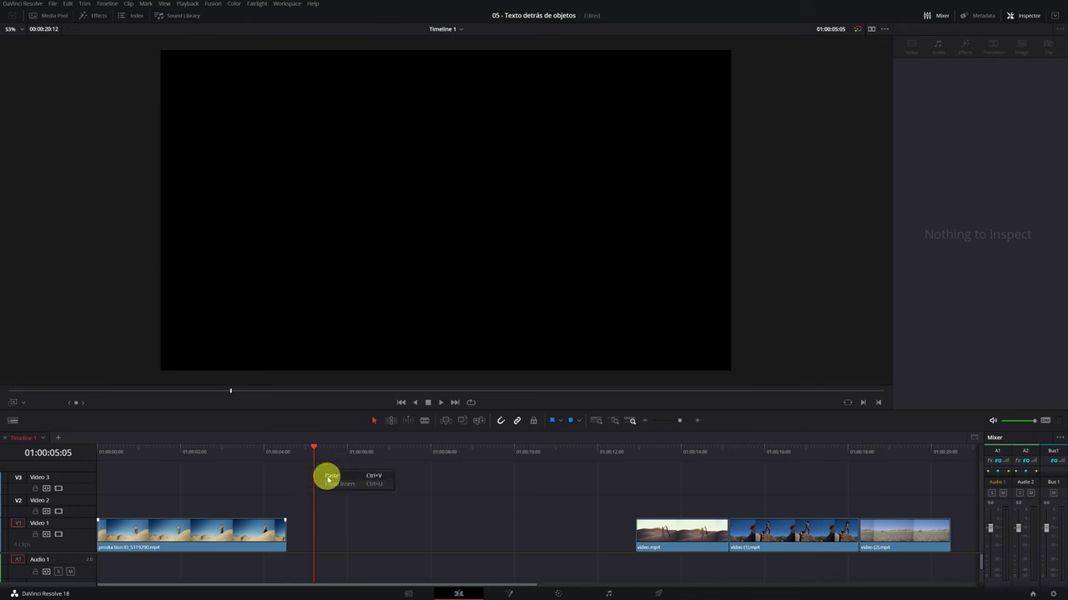
{"action": "key", "text": "ctrl+v"}
{"action": "left_click", "coordinate": [199, 460]}
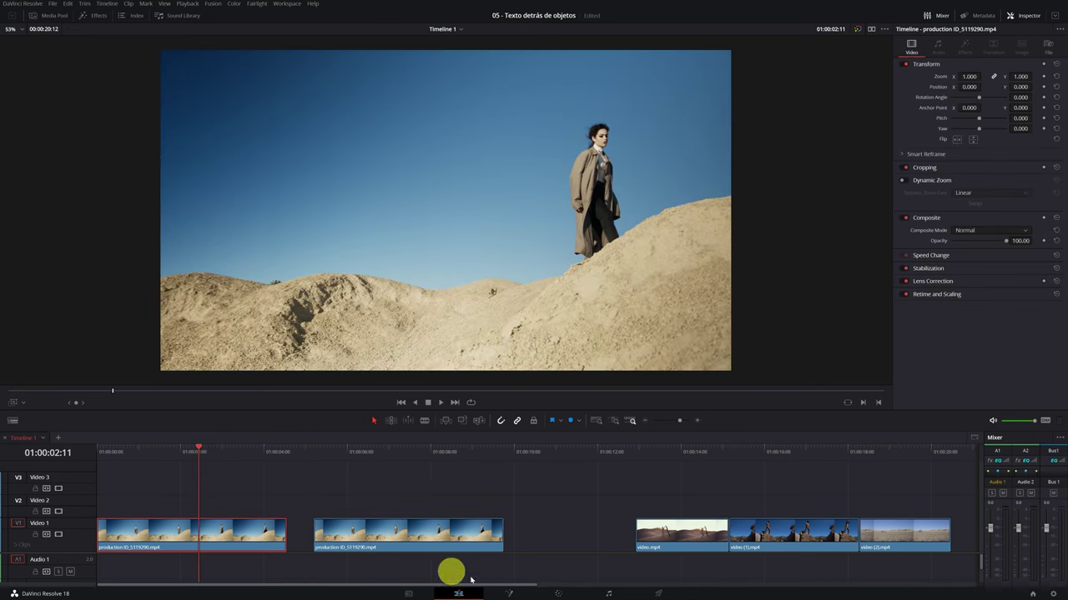
{"action": "left_click", "coordinate": [560, 593]}
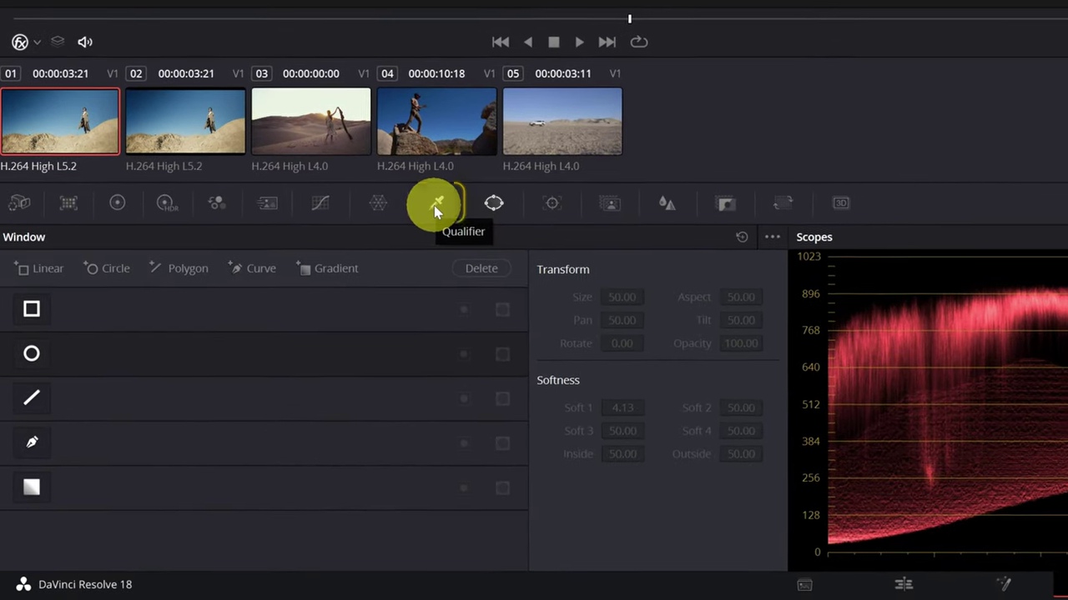
- Switch the Qualifier palette to 3D mode and set the viewer overlay to Qualifier
{"action": "left_click", "coordinate": [437, 203]}
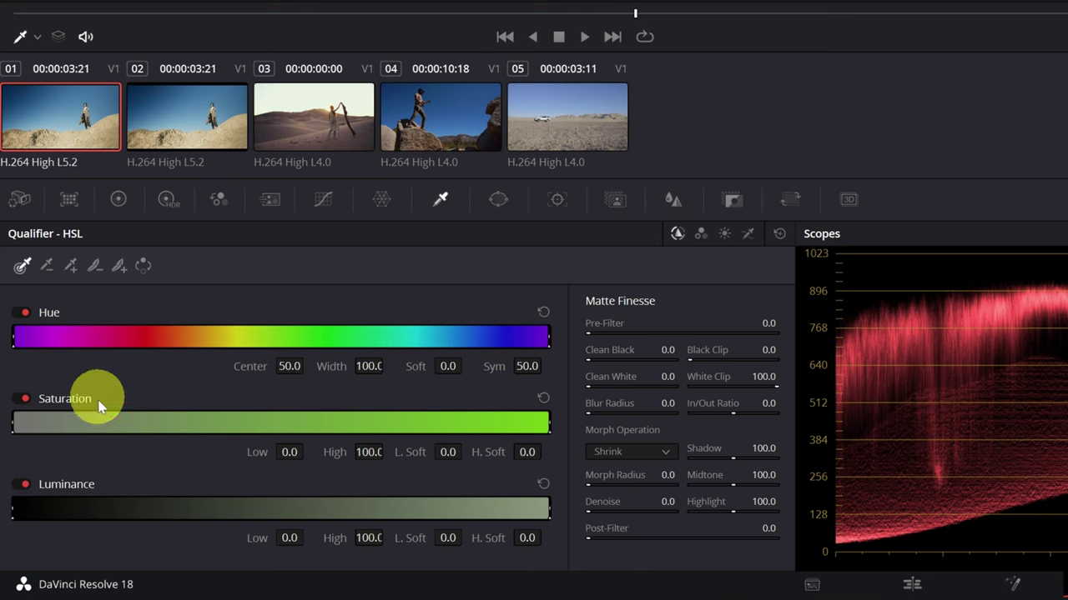
{"action": "left_click", "coordinate": [702, 235]}
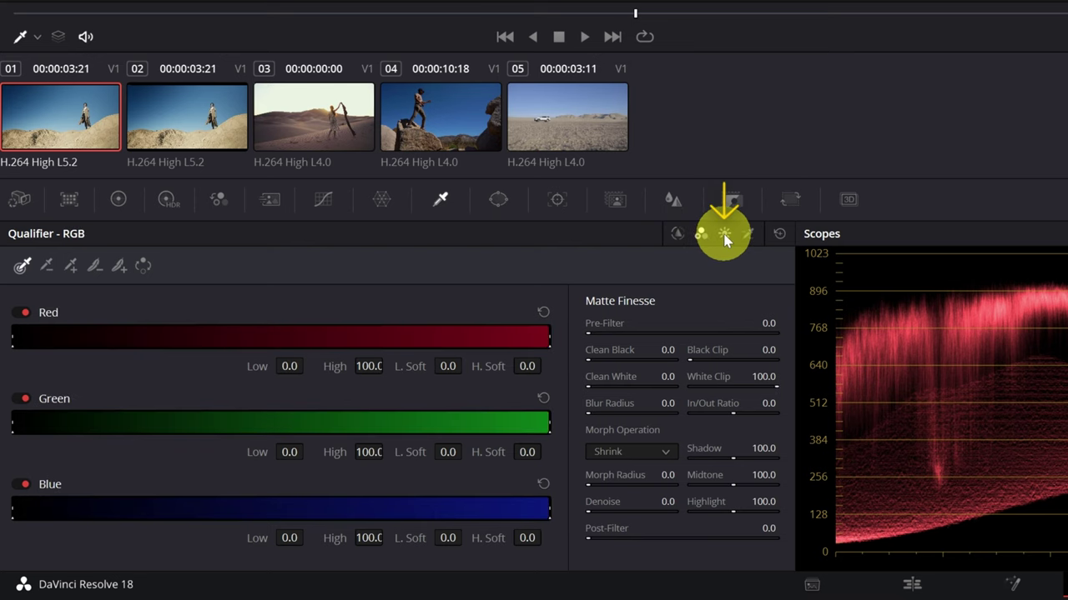
{"action": "left_click", "coordinate": [725, 240]}
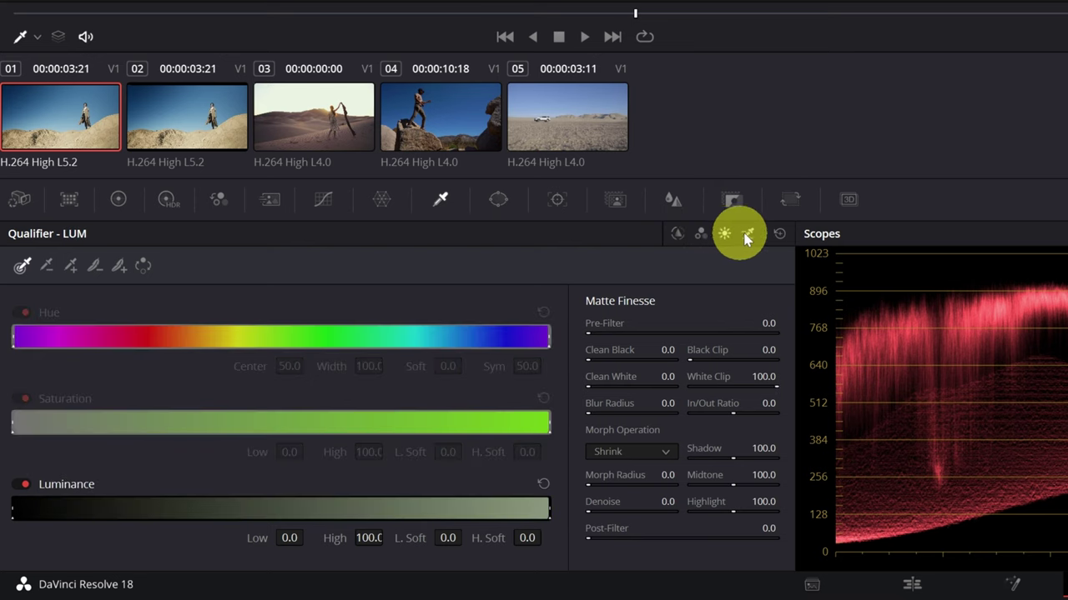
{"action": "left_click", "coordinate": [747, 235]}
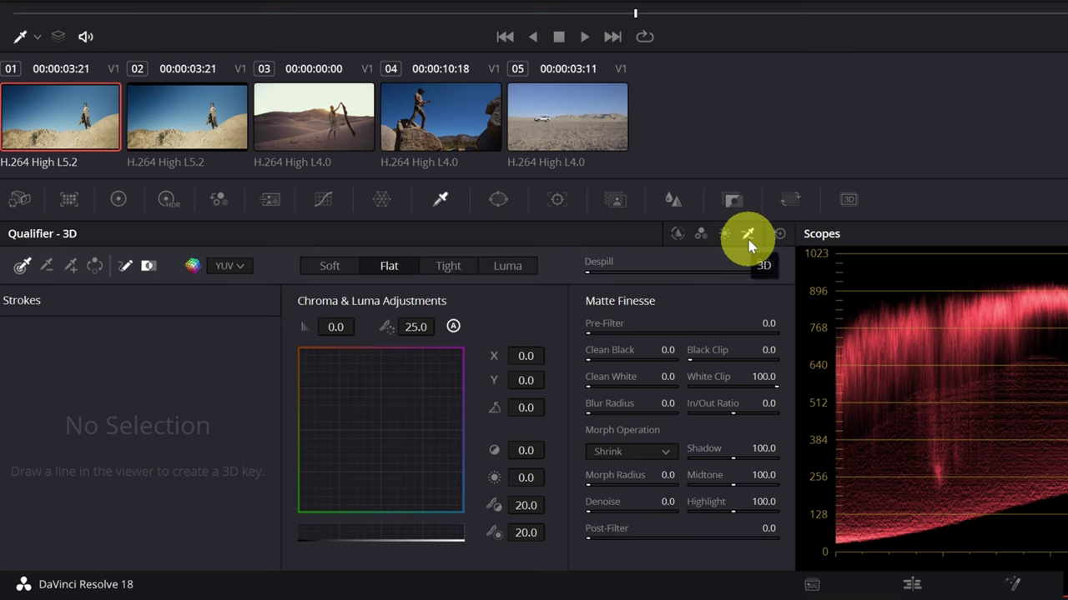
{"action": "left_click", "coordinate": [37, 38]}
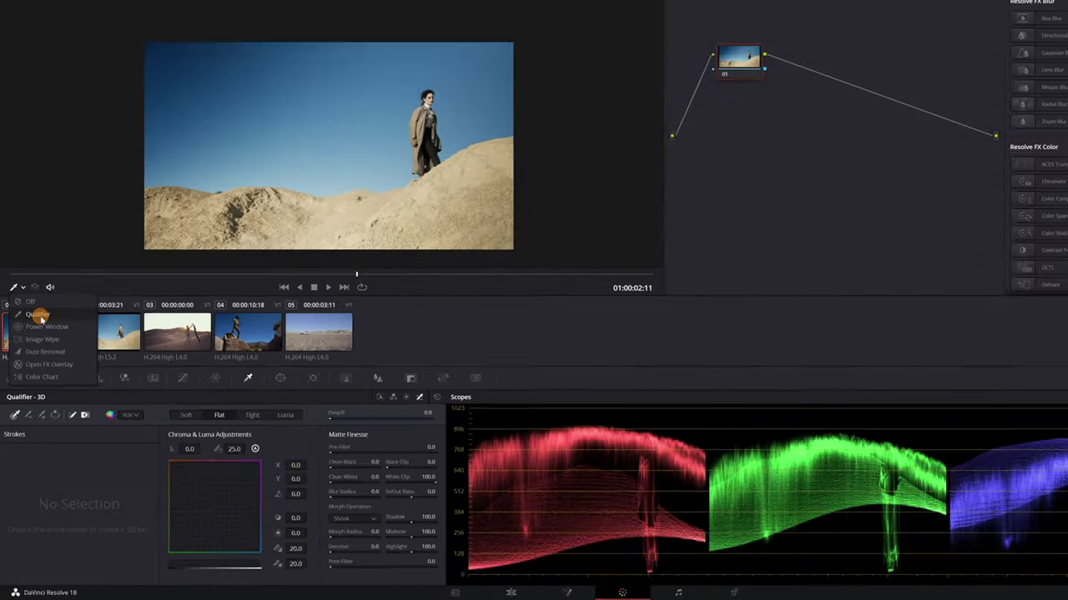
{"action": "left_click", "coordinate": [79, 88]}
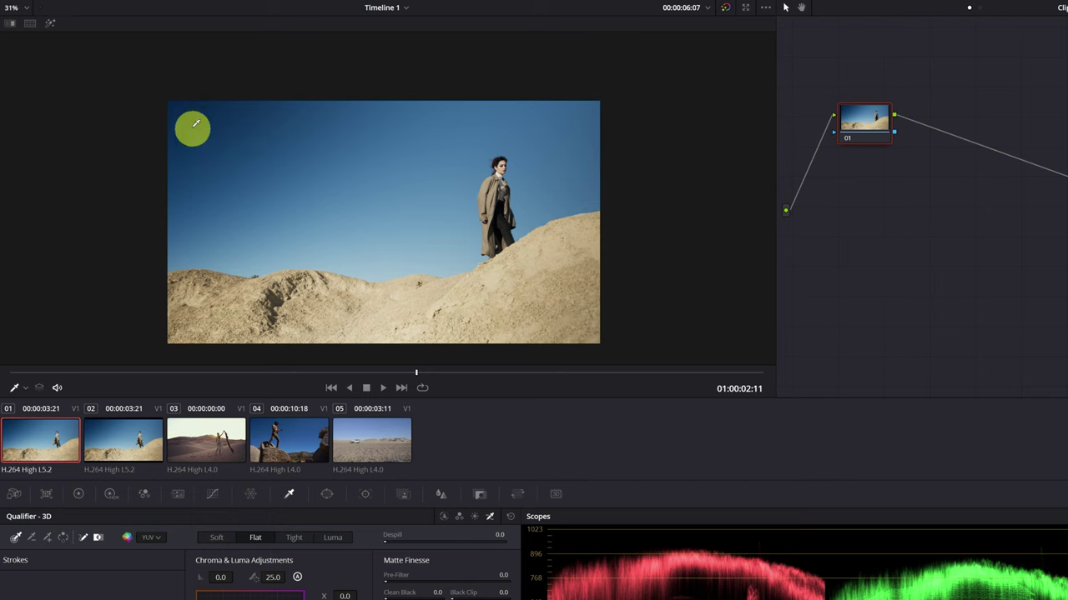
- Key the blue sky with 3D qualifier strokes, preview with Highlight, and invert the key
{"action": "left_click", "coordinate": [190, 115]}
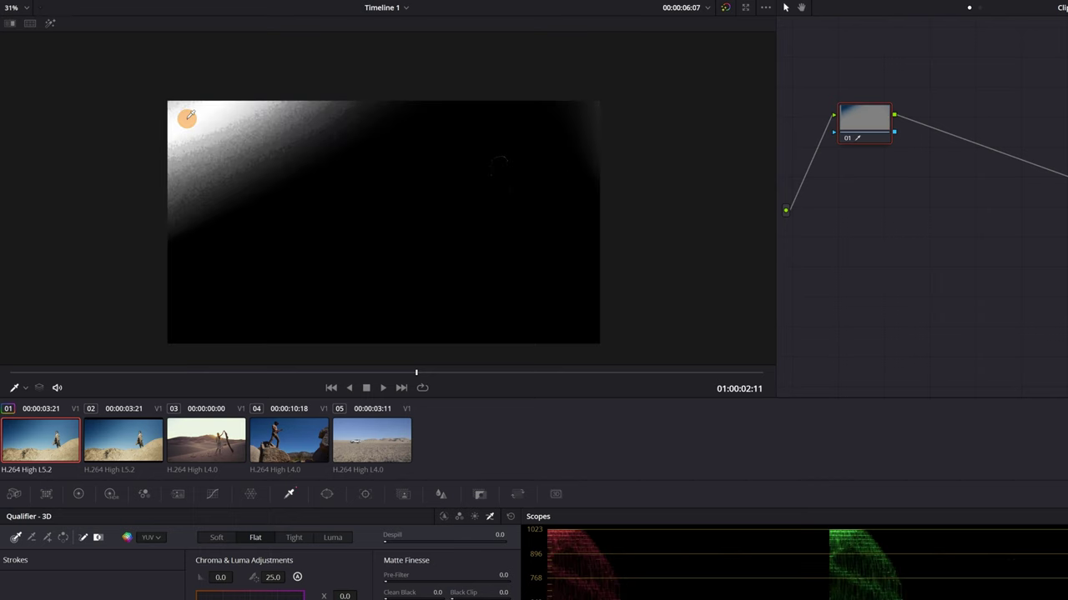
{"action": "left_click_drag", "start_coordinate": [187, 118], "coordinate": [295, 117]}
{"action": "mouse_move", "coordinate": [425, 114]}
{"action": "left_mouse_down"}
{"action": "mouse_move", "coordinate": [406, 258]}
{"action": "mouse_move", "coordinate": [379, 269]}
{"action": "left_mouse_up"}
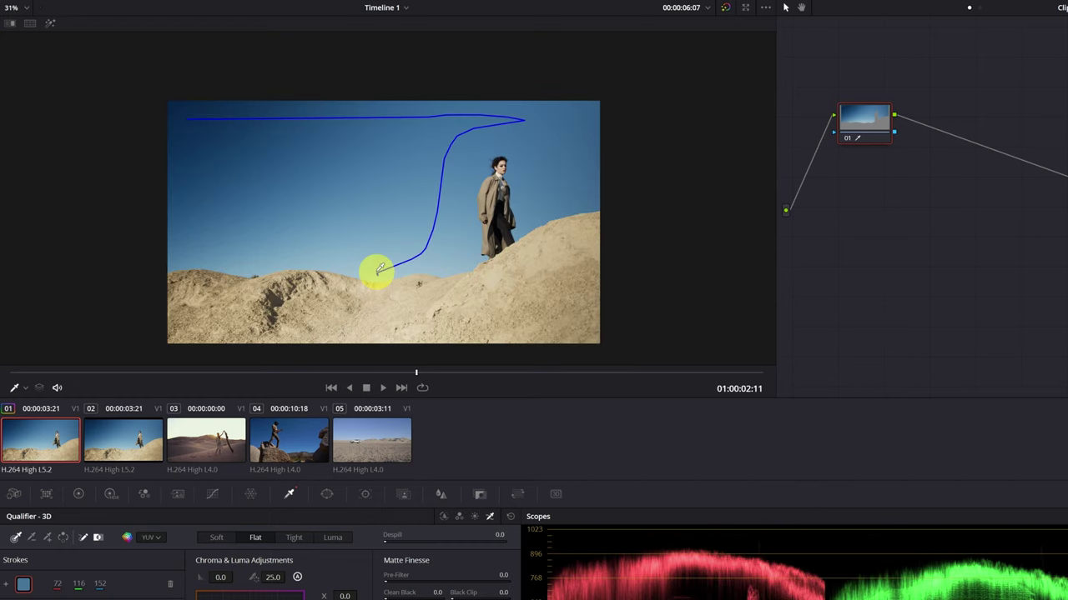
{"action": "left_click", "coordinate": [50, 26]}
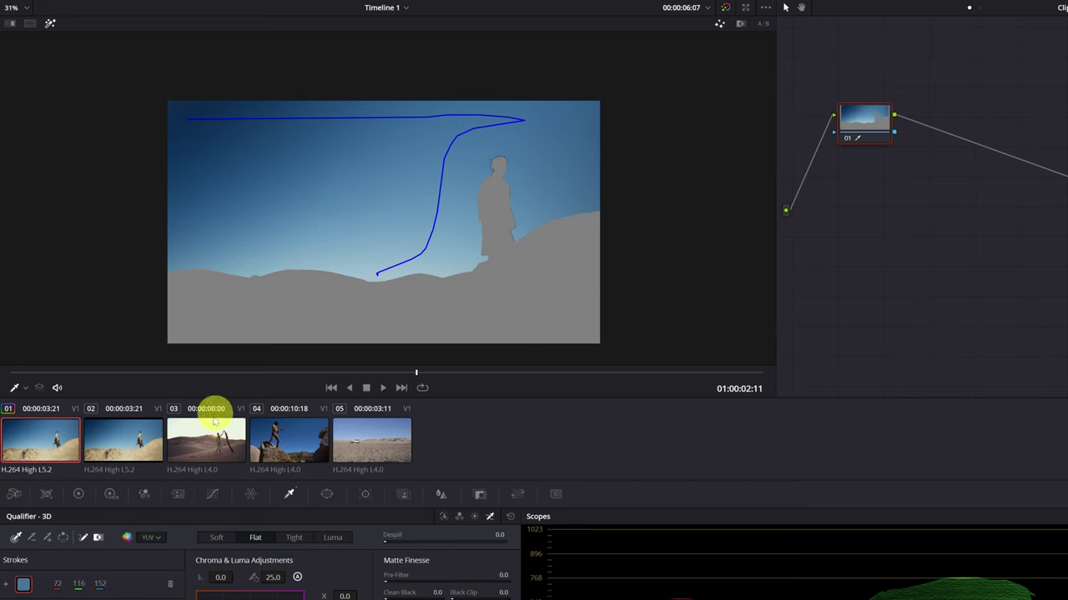
{"action": "left_click", "coordinate": [64, 538]}
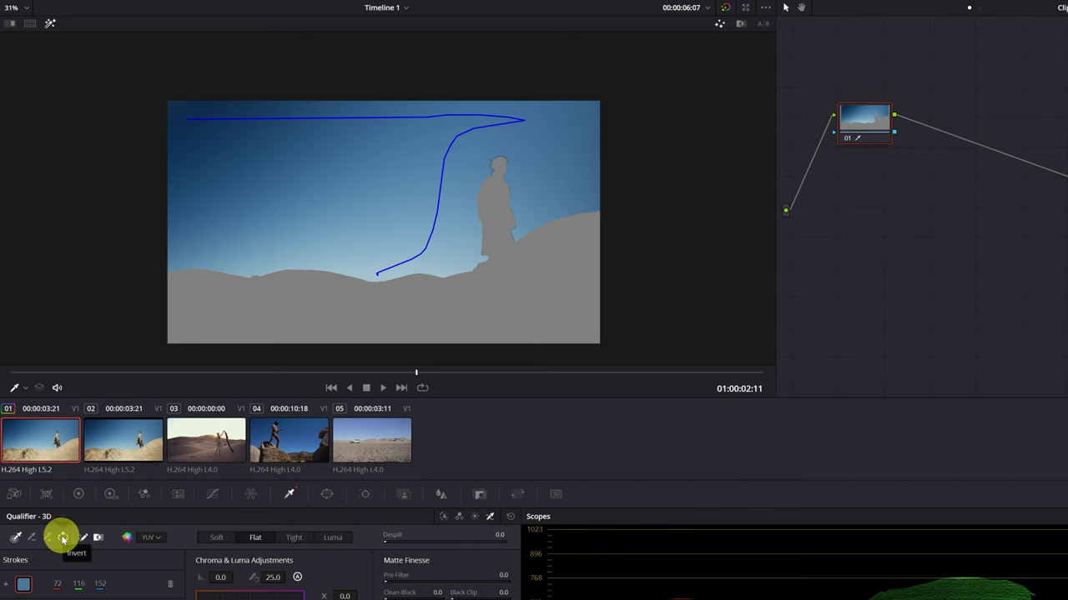
{"action": "left_click", "coordinate": [64, 539]}
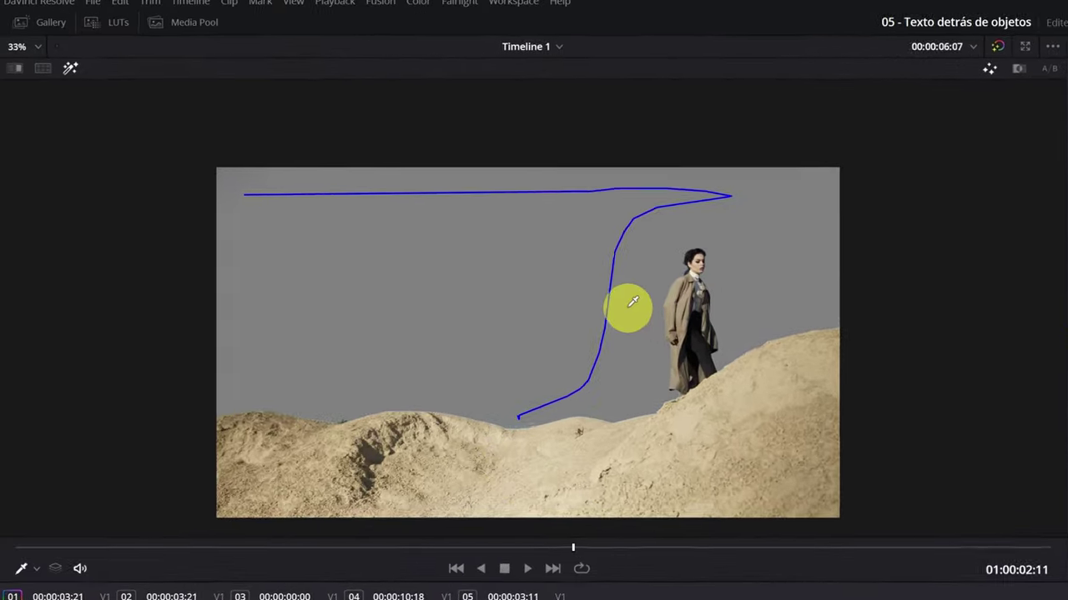
- Smooth the matte with Pre-Filter 22.2 and raise Clean Black in Matte Finesse
{"action": "scroll", "coordinate": [626, 305], "scroll_direction": "up", "scroll_amount": 5}
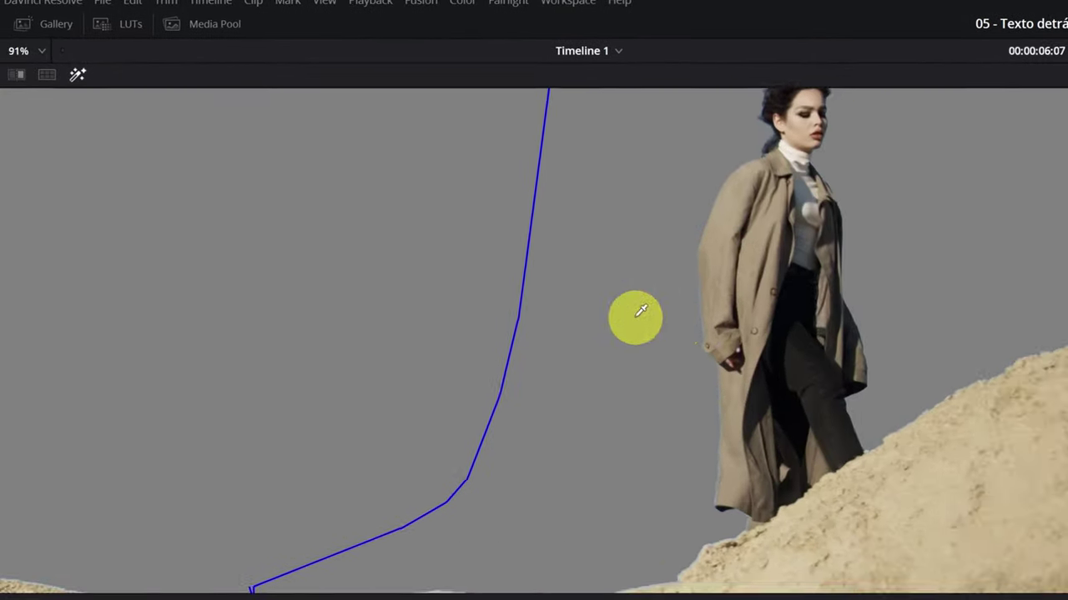
{"action": "scroll", "coordinate": [617, 250], "scroll_direction": "up", "scroll_amount": 3}
{"action": "scroll", "coordinate": [780, 306], "scroll_direction": "up", "scroll_amount": 1}
{"action": "left_click_drag", "start_coordinate": [936, 484], "coordinate": [850, 120]}
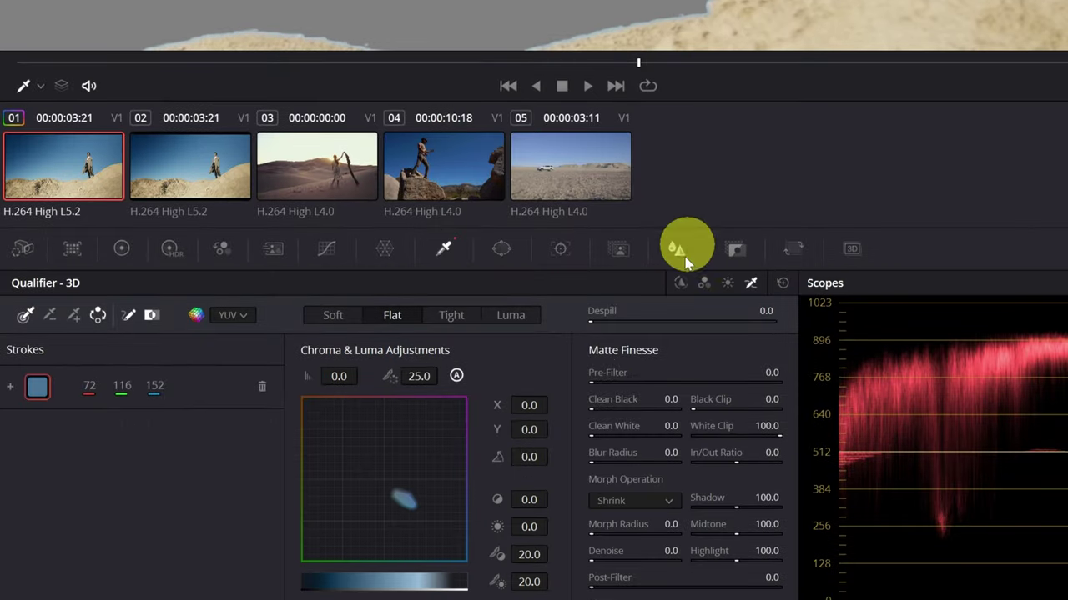
{"action": "mouse_move", "coordinate": [594, 384]}
{"action": "left_mouse_down"}
{"action": "mouse_move", "coordinate": [897, 388]}
{"action": "mouse_move", "coordinate": [779, 381]}
{"action": "left_mouse_up"}
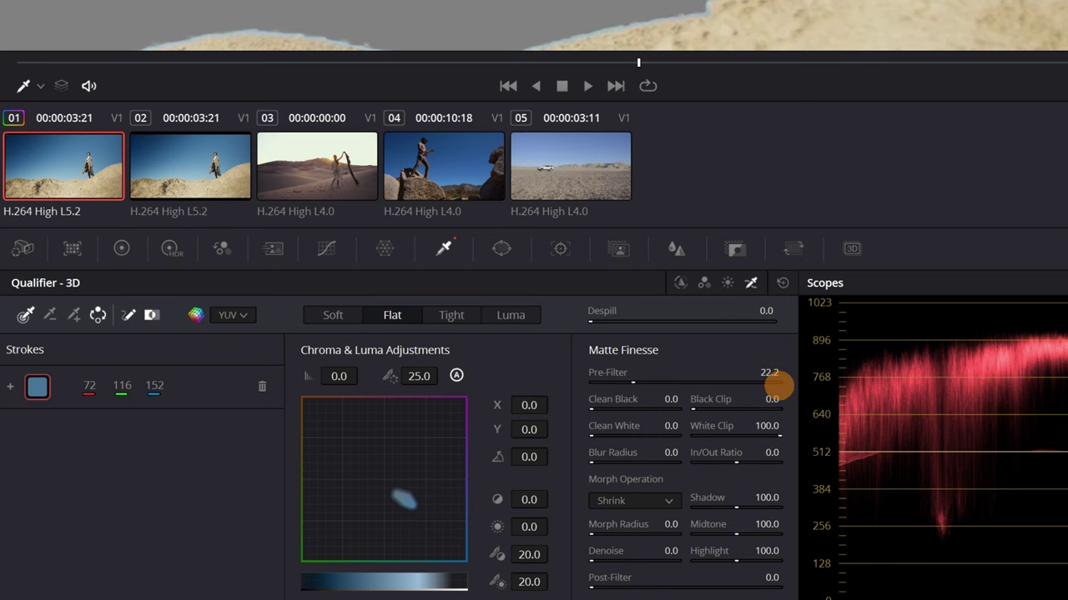
{"action": "mouse_move", "coordinate": [595, 406]}
{"action": "left_mouse_down"}
{"action": "mouse_move", "coordinate": [660, 403]}
{"action": "mouse_move", "coordinate": [346, 476]}
{"action": "left_mouse_up"}
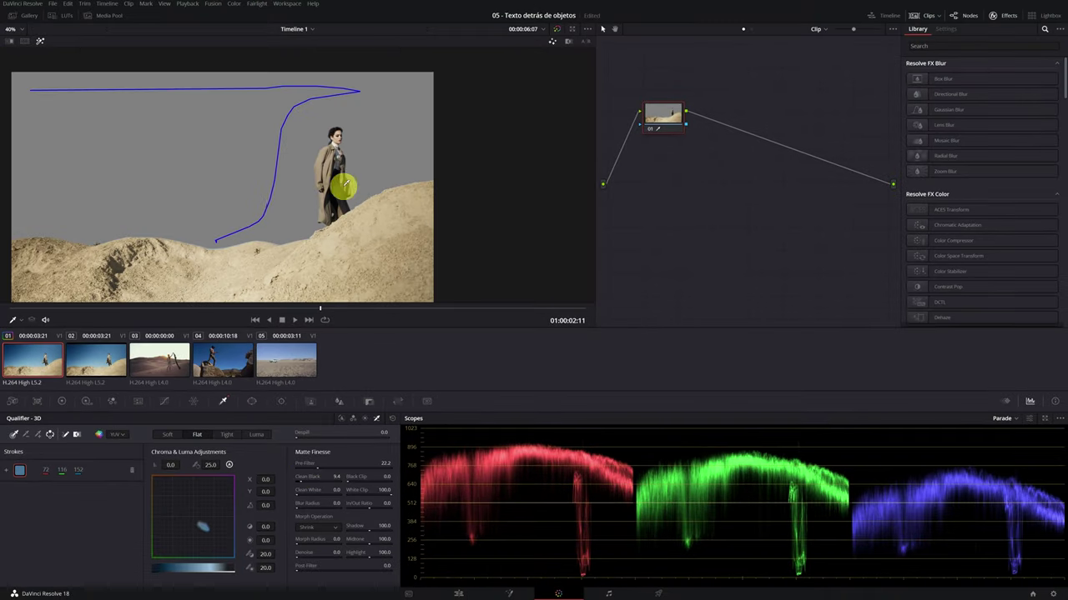
{"action": "scroll", "coordinate": [334, 177], "scroll_direction": "down", "scroll_amount": 2}
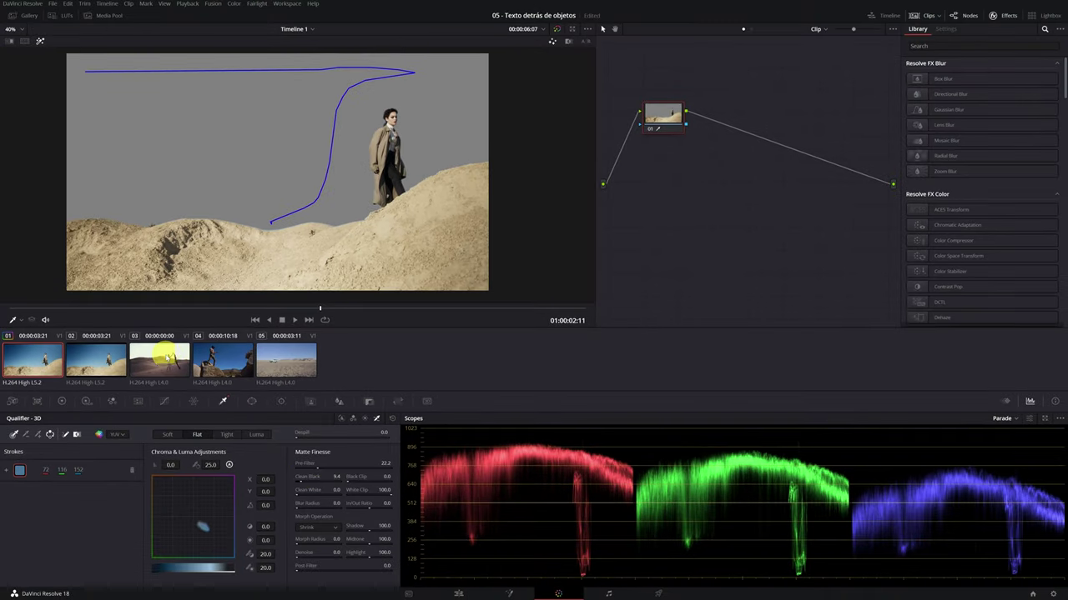
- Sample the desert woman clip's sky with a 3D qualifier stroke and invert the key
{"action": "left_click", "coordinate": [167, 357]}
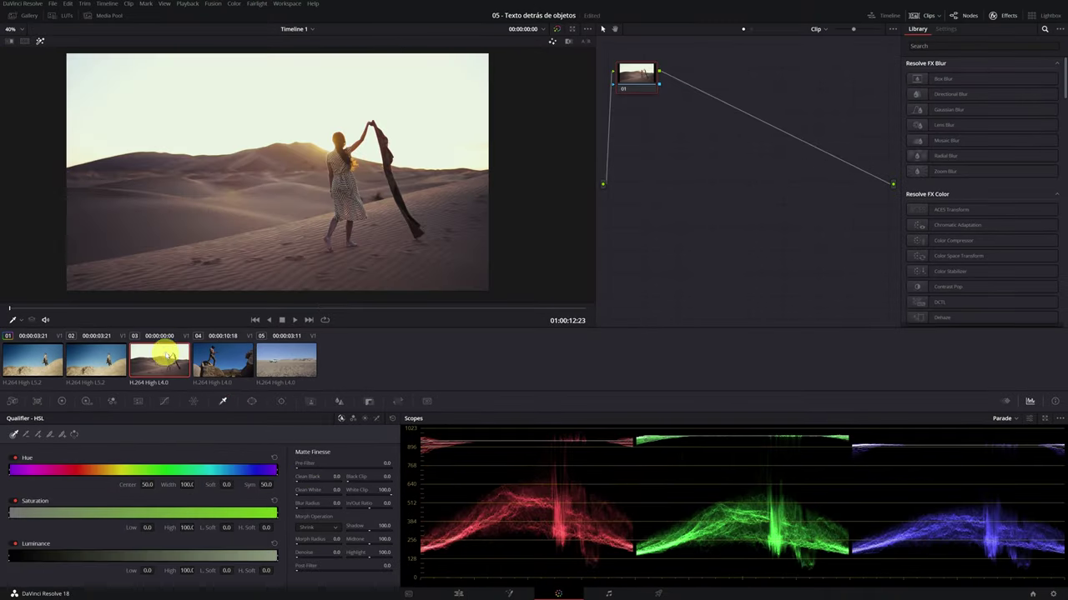
{"action": "left_click", "coordinate": [375, 420]}
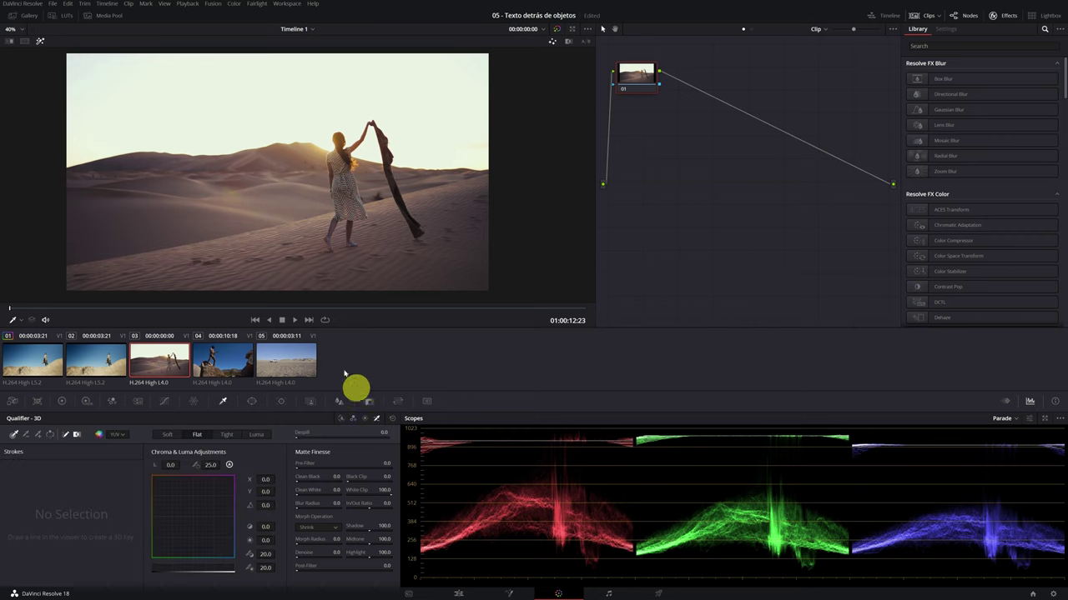
{"action": "left_click_drag", "start_coordinate": [100, 75], "coordinate": [479, 153]}
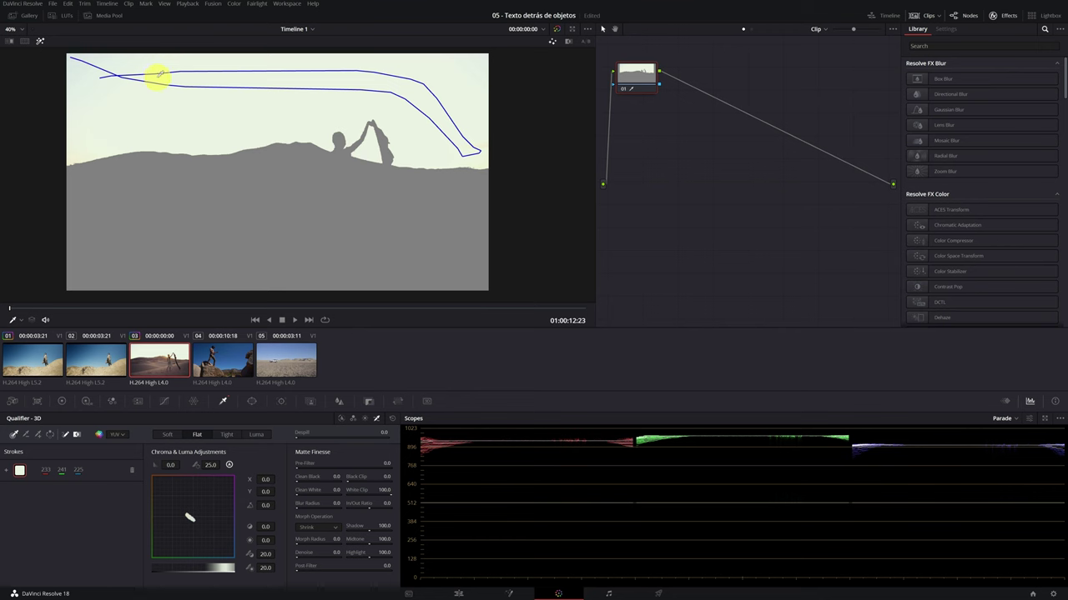
{"action": "left_click", "coordinate": [50, 434]}
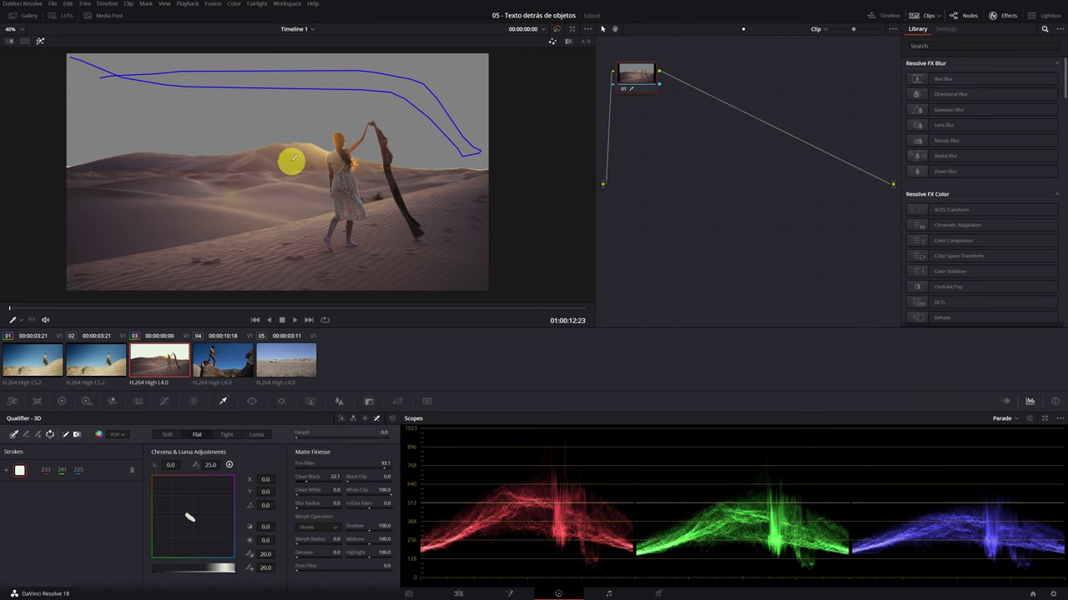
- On rock-climber clip 04, sample the blue sky with a 3D qualifier stroke, highlight off
{"action": "left_click", "coordinate": [210, 359]}
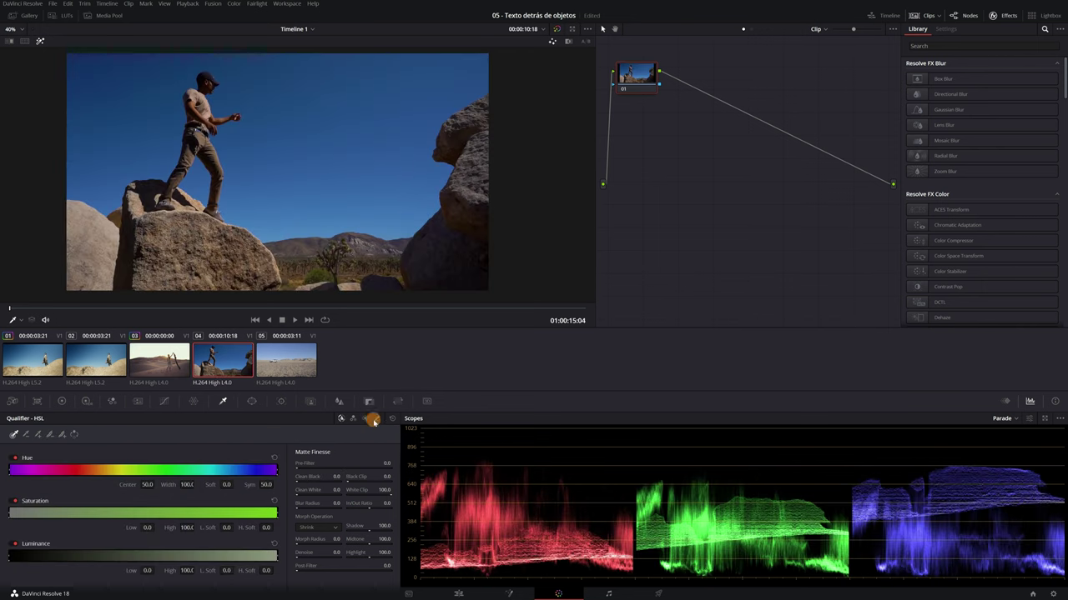
{"action": "left_click", "coordinate": [376, 418]}
{"action": "mouse_move", "coordinate": [100, 60]}
{"action": "left_mouse_down"}
{"action": "mouse_move", "coordinate": [318, 139]}
{"action": "mouse_move", "coordinate": [347, 179]}
{"action": "left_mouse_up"}
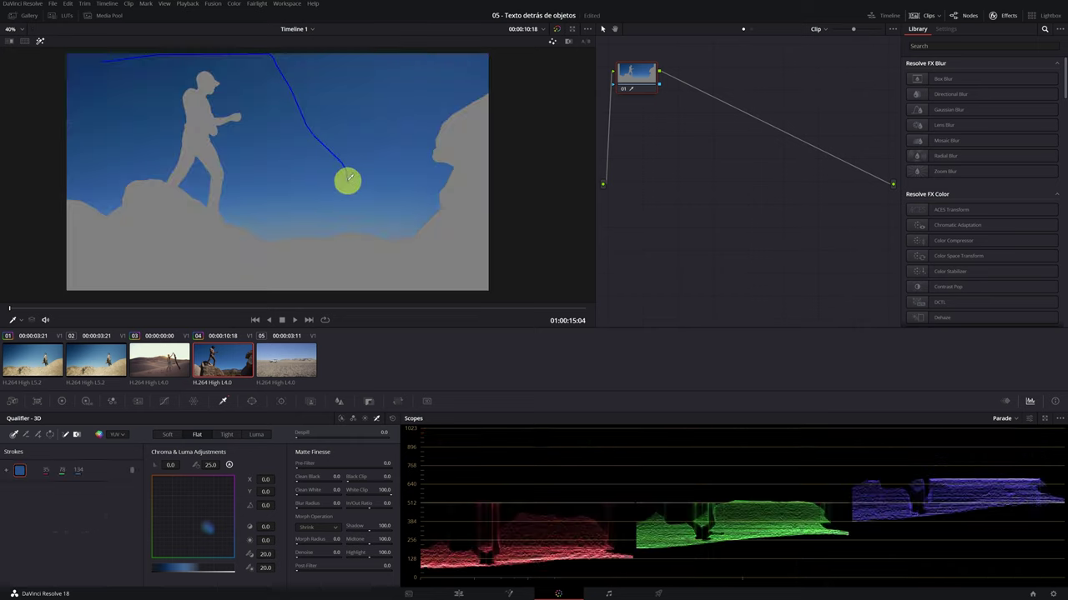
{"action": "left_click", "coordinate": [50, 434]}
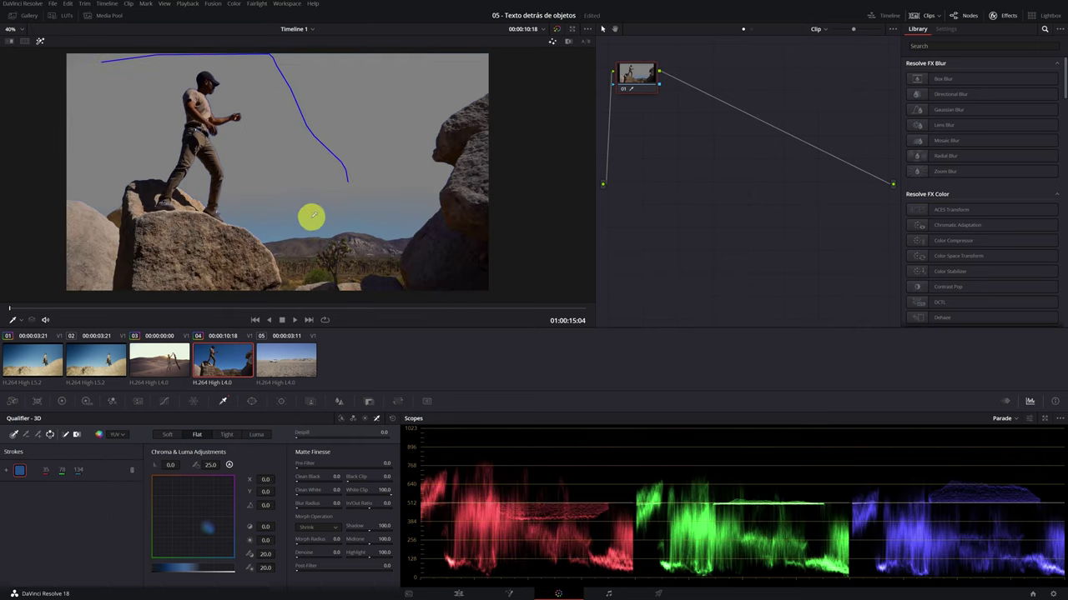
{"action": "scroll", "coordinate": [312, 216], "scroll_direction": "up", "scroll_amount": 2}
{"action": "scroll", "coordinate": [331, 228], "scroll_direction": "up", "scroll_amount": 2}
{"action": "scroll", "coordinate": [345, 231], "scroll_direction": "up", "scroll_amount": 2}
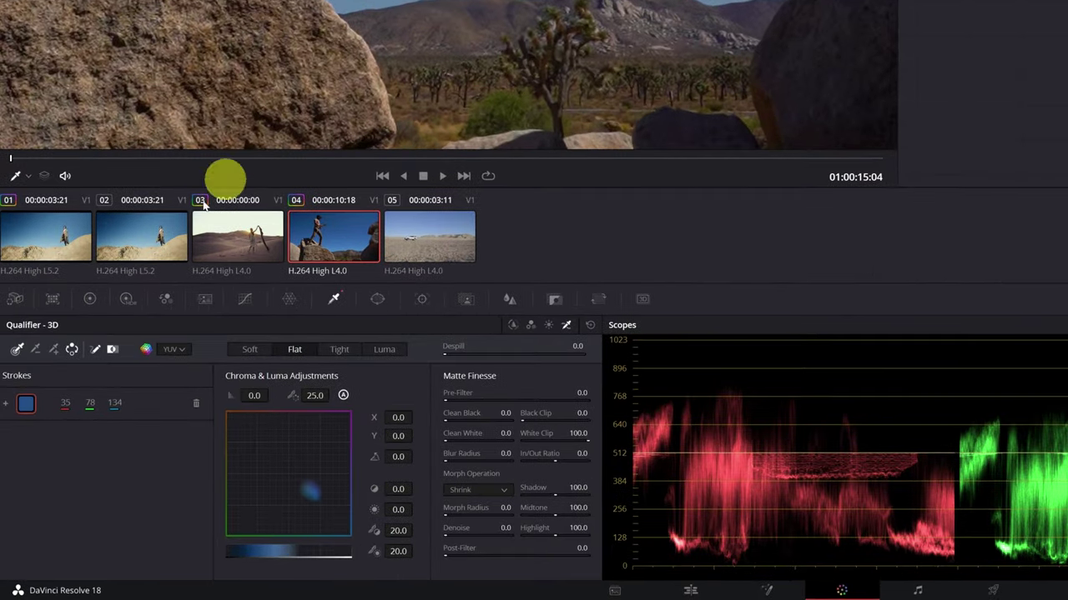
- Extend the climber shot's sky selection with extra Picker Add and picker strokes
{"action": "left_click", "coordinate": [54, 355]}
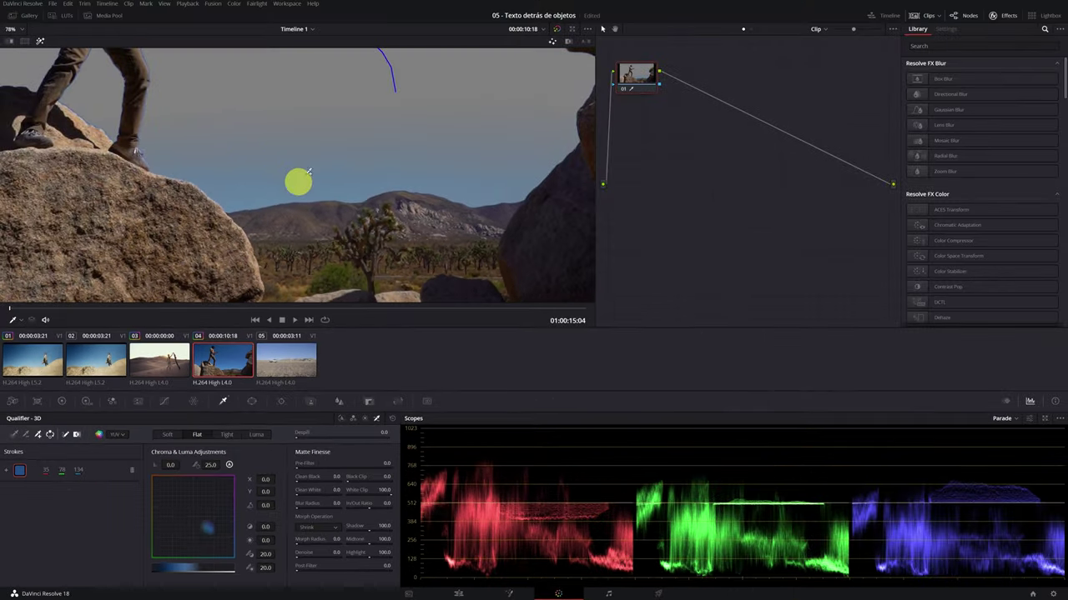
{"action": "mouse_move", "coordinate": [216, 169]}
{"action": "left_mouse_down"}
{"action": "mouse_move", "coordinate": [430, 172]}
{"action": "mouse_move", "coordinate": [362, 76]}
{"action": "left_mouse_up"}
{"action": "scroll", "coordinate": [275, 167], "scroll_direction": "down", "scroll_amount": 3}
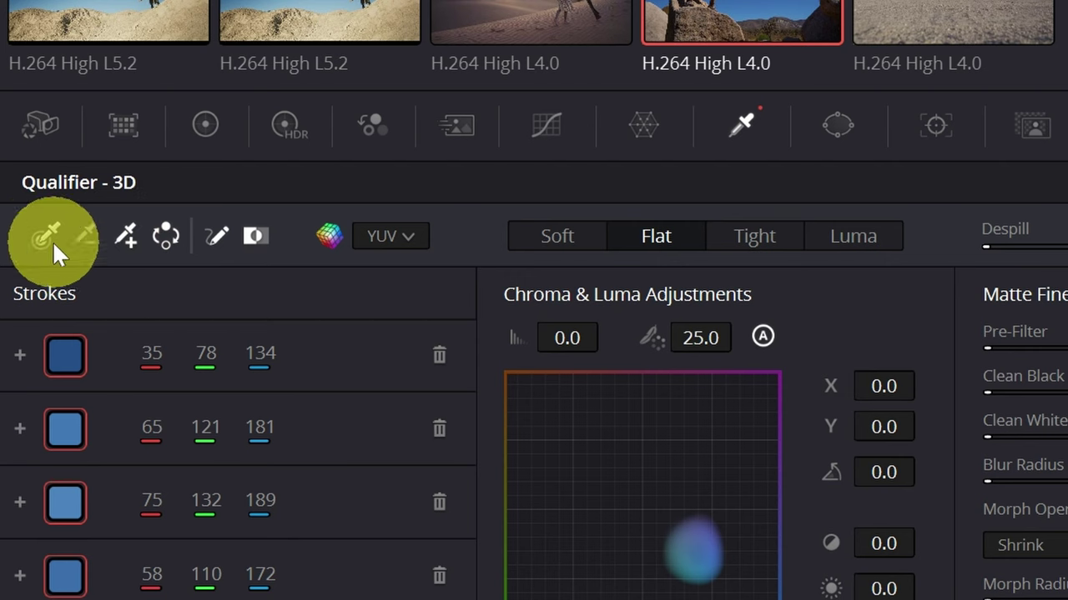
{"action": "left_click", "coordinate": [37, 235]}
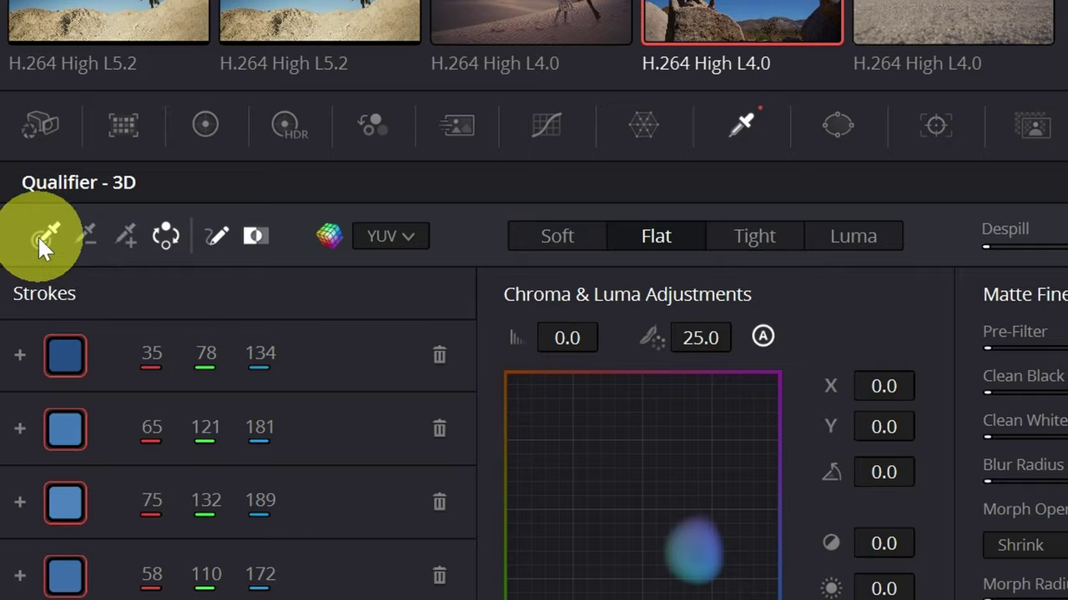
{"action": "left_click_drag", "start_coordinate": [572, 191], "coordinate": [583, 206]}
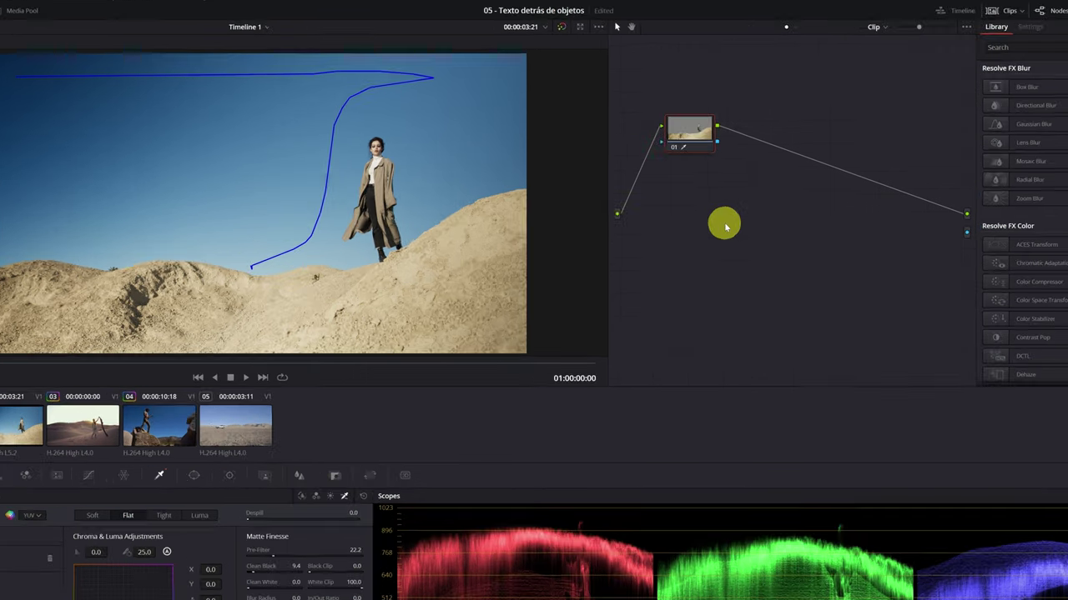
{"action": "right_click", "coordinate": [693, 195]}
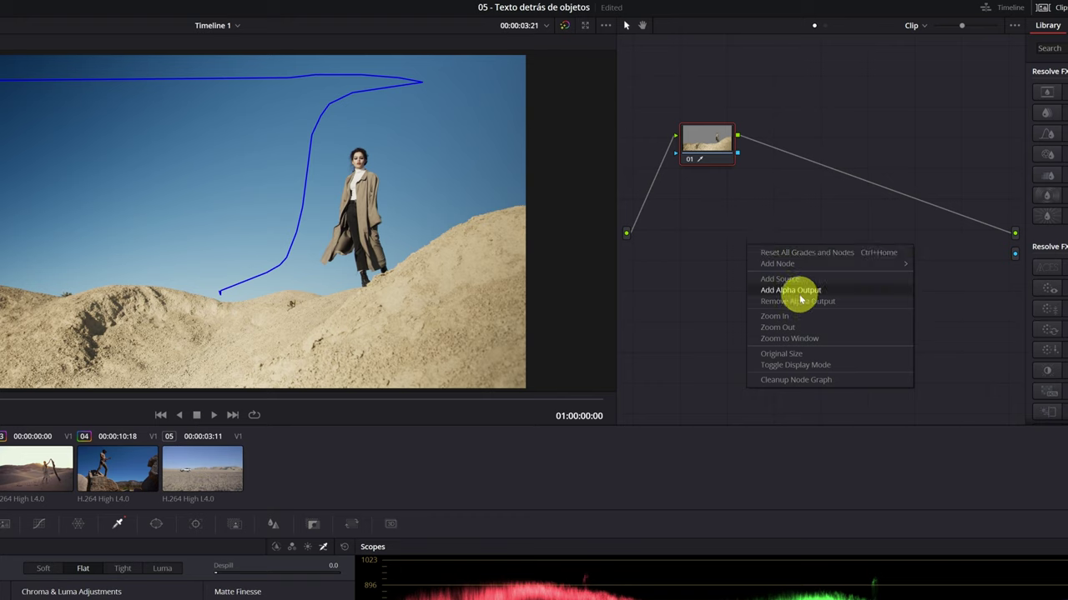
- Add an Alpha Output to the node tree and connect node 01's key to it
{"action": "left_click", "coordinate": [795, 290]}
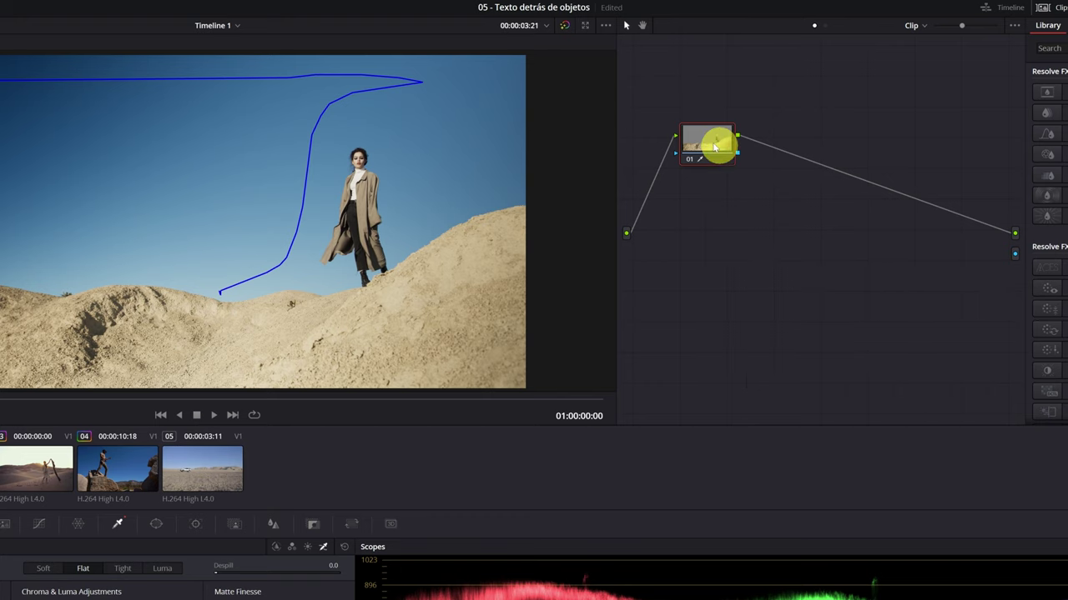
{"action": "left_click", "coordinate": [738, 154]}
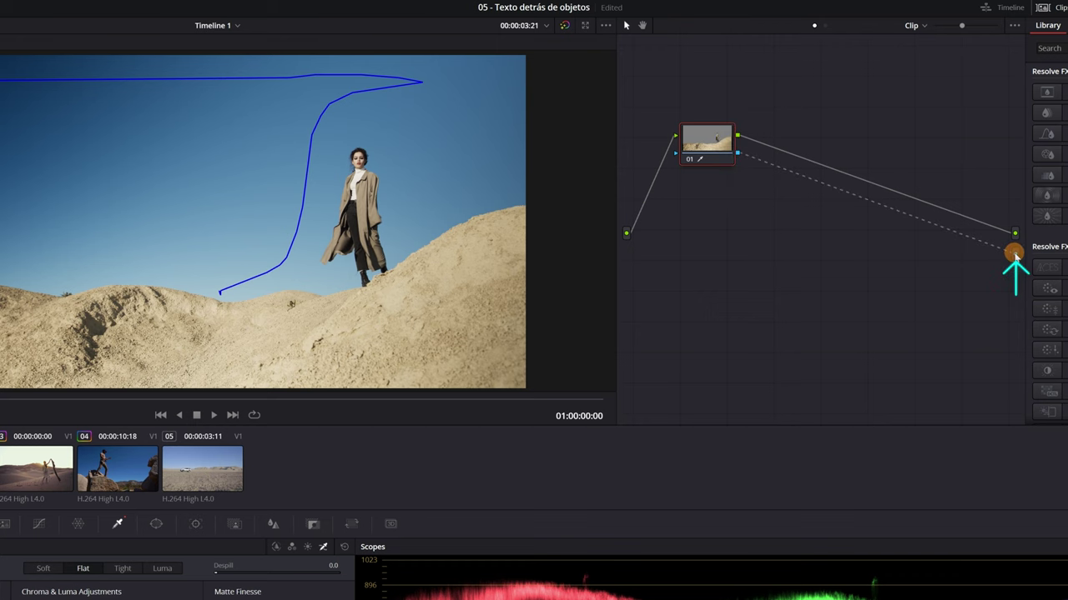
{"action": "left_click_drag", "start_coordinate": [1014, 253], "coordinate": [1012, 250]}
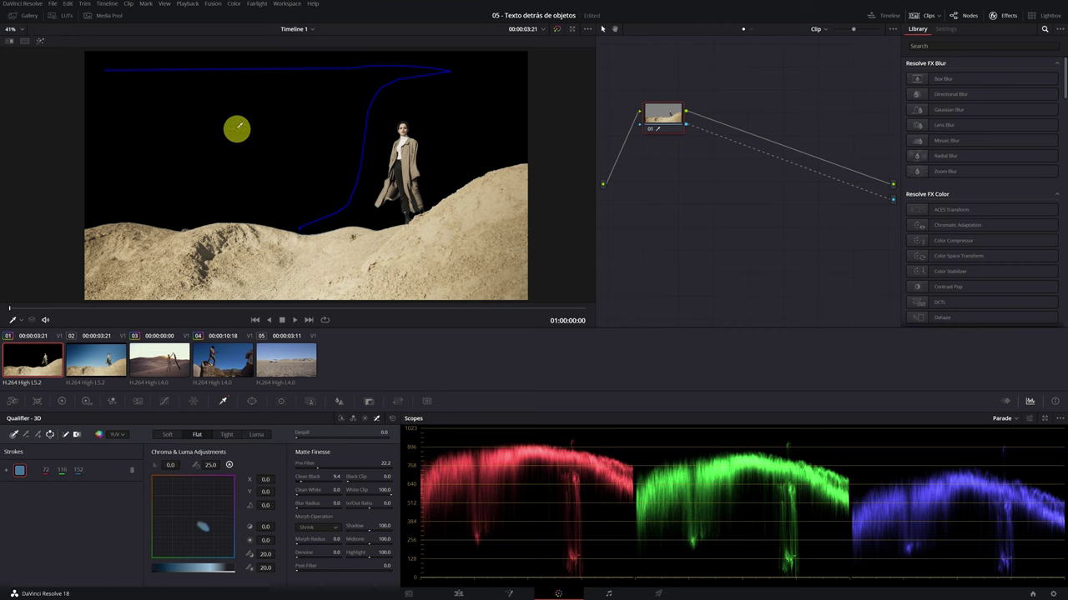
- On the Edit page, move the sky-free dune clip up to Video 3
{"action": "left_click", "coordinate": [458, 593]}
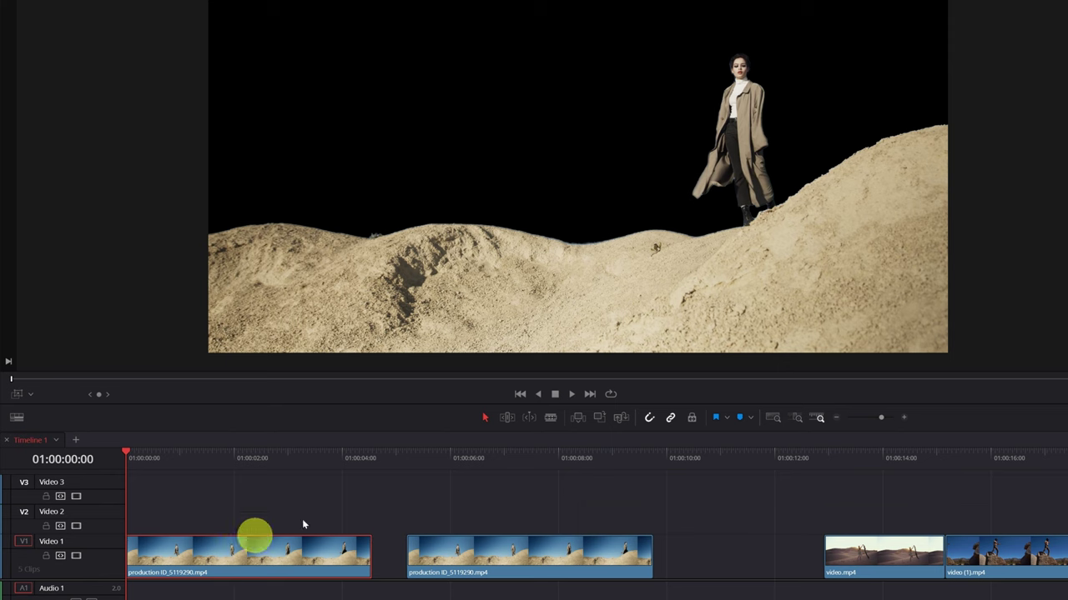
{"action": "left_click", "coordinate": [479, 456]}
{"action": "left_click", "coordinate": [460, 564]}
{"action": "left_click", "coordinate": [299, 555]}
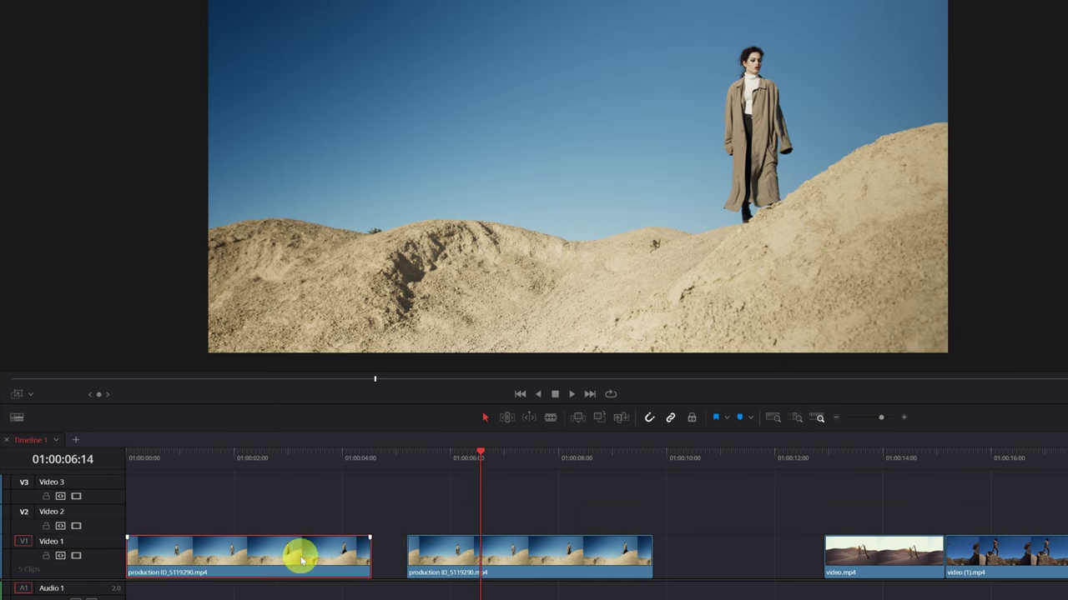
{"action": "left_click", "coordinate": [267, 455]}
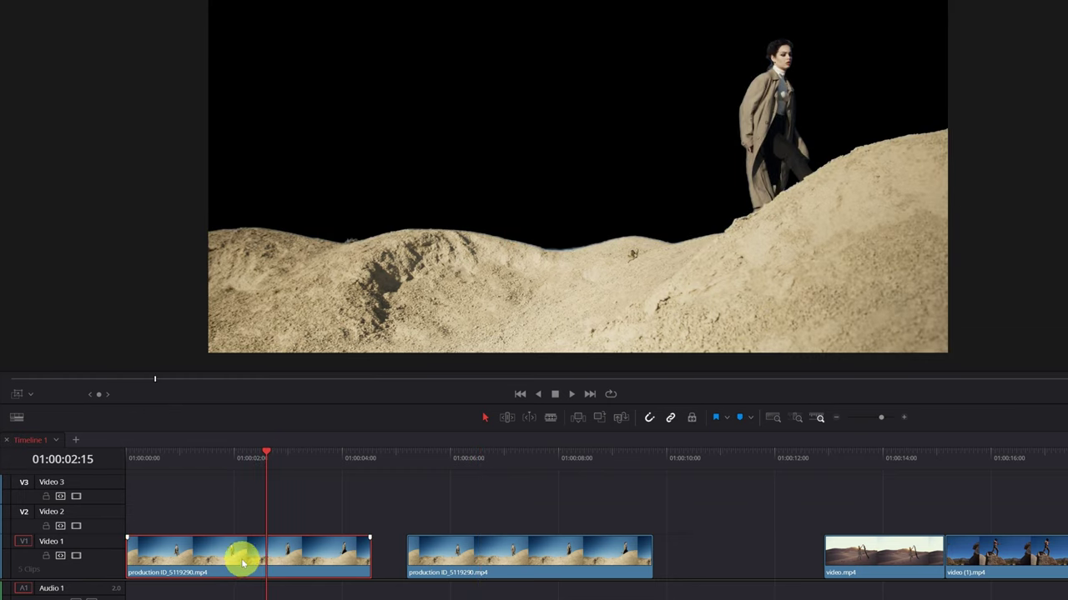
{"action": "left_click_drag", "start_coordinate": [226, 558], "coordinate": [219, 494]}
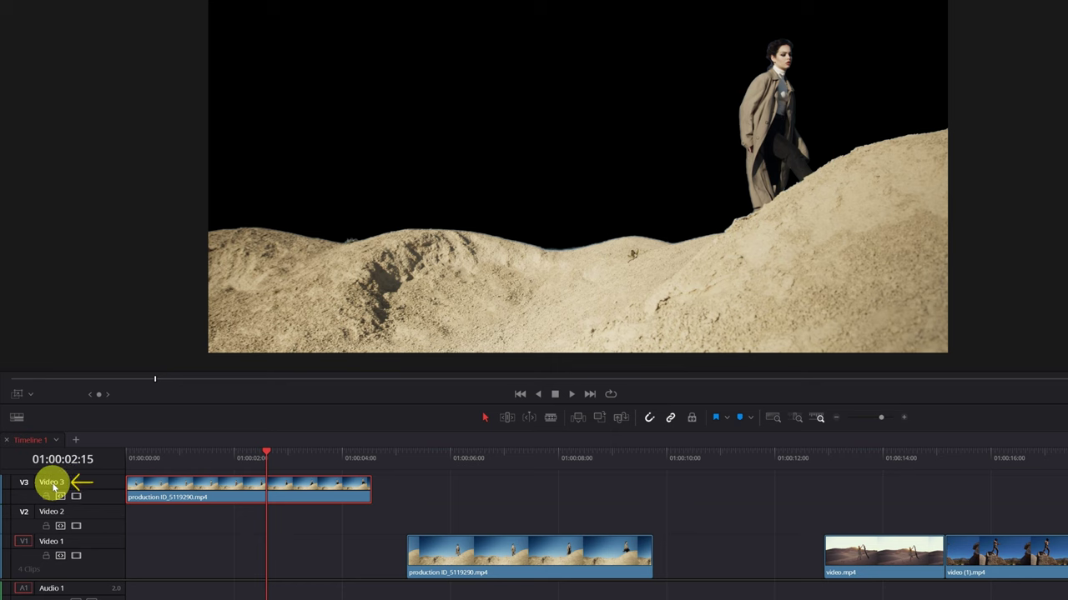
- Slide the untouched dune copy on Video 1 to the start, under the keyed clip
{"action": "left_click", "coordinate": [446, 552]}
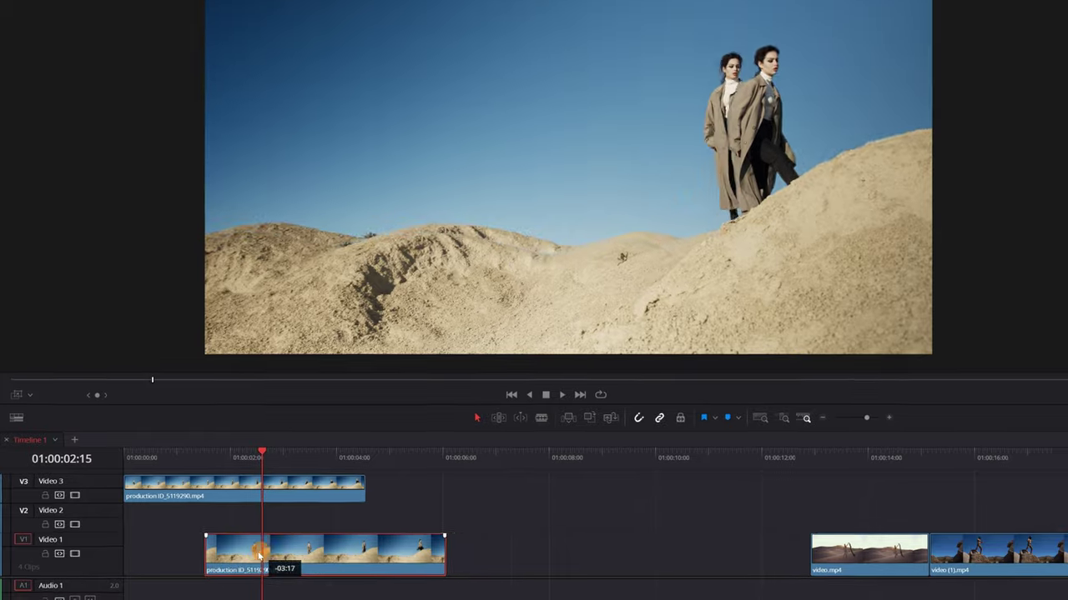
{"action": "left_click_drag", "start_coordinate": [467, 555], "coordinate": [186, 555]}
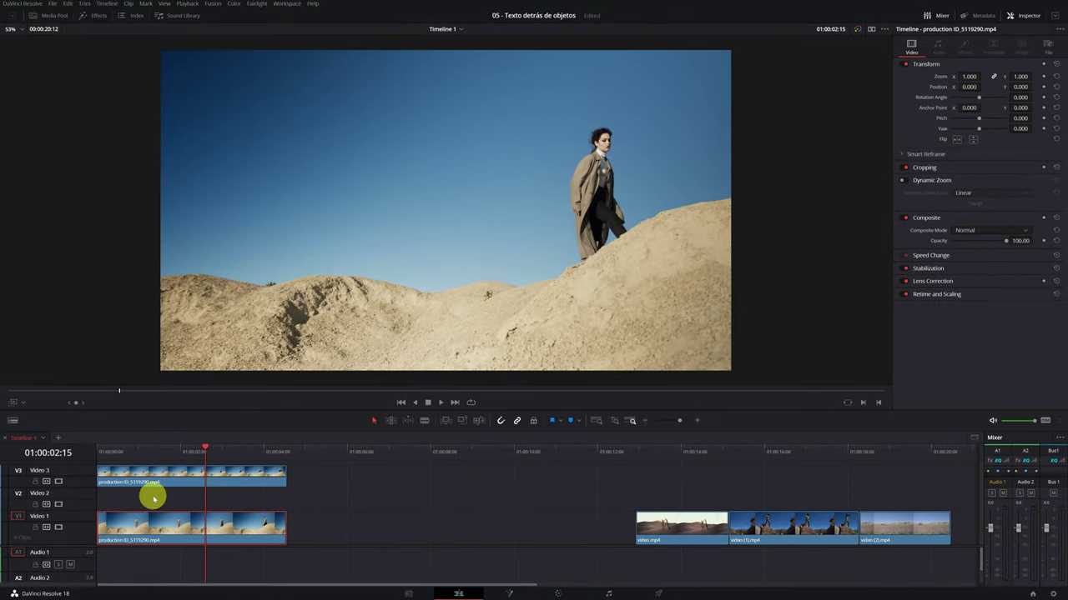
{"action": "left_click", "coordinate": [92, 15]}
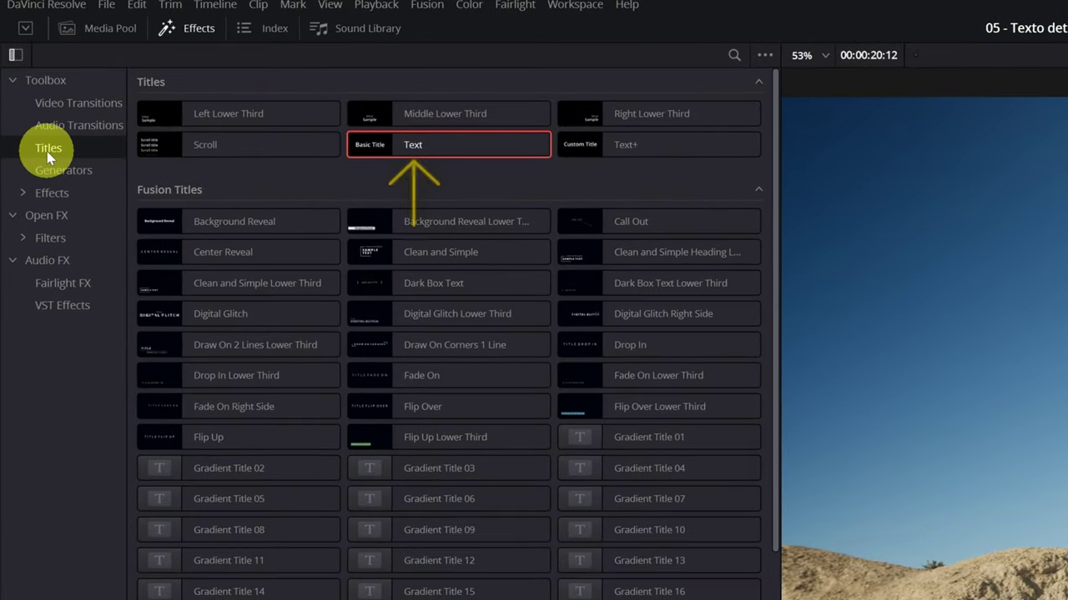
- Place a Text title on Video 2, aligned and trimmed to the dune clips
{"action": "mouse_move", "coordinate": [411, 146]}
{"action": "left_mouse_down"}
{"action": "mouse_move", "coordinate": [444, 348]}
{"action": "mouse_move", "coordinate": [484, 394]}
{"action": "left_mouse_up"}
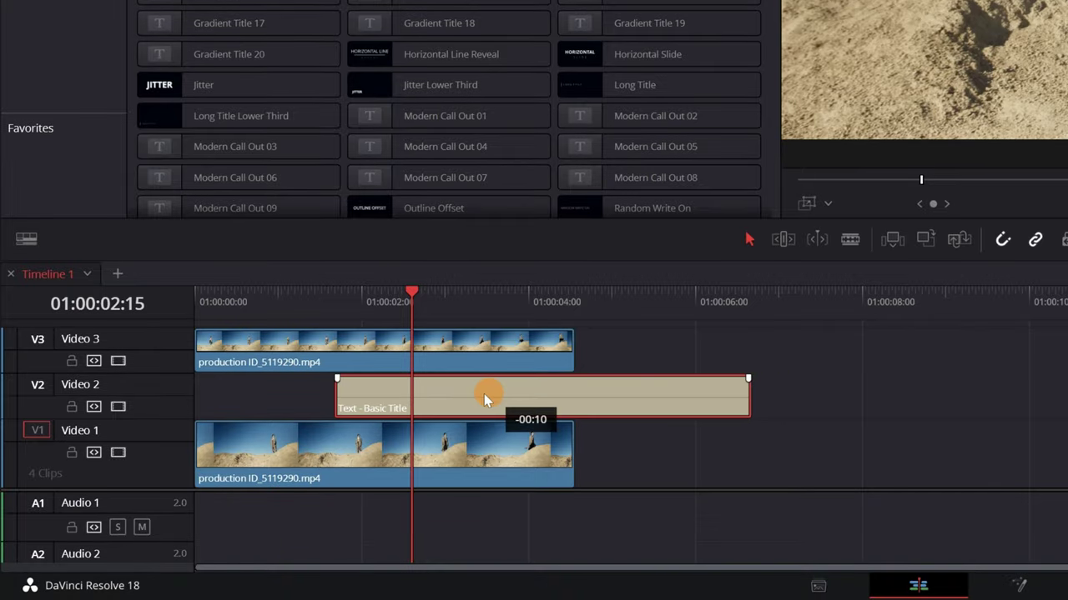
{"action": "left_click_drag", "start_coordinate": [483, 393], "coordinate": [331, 389]}
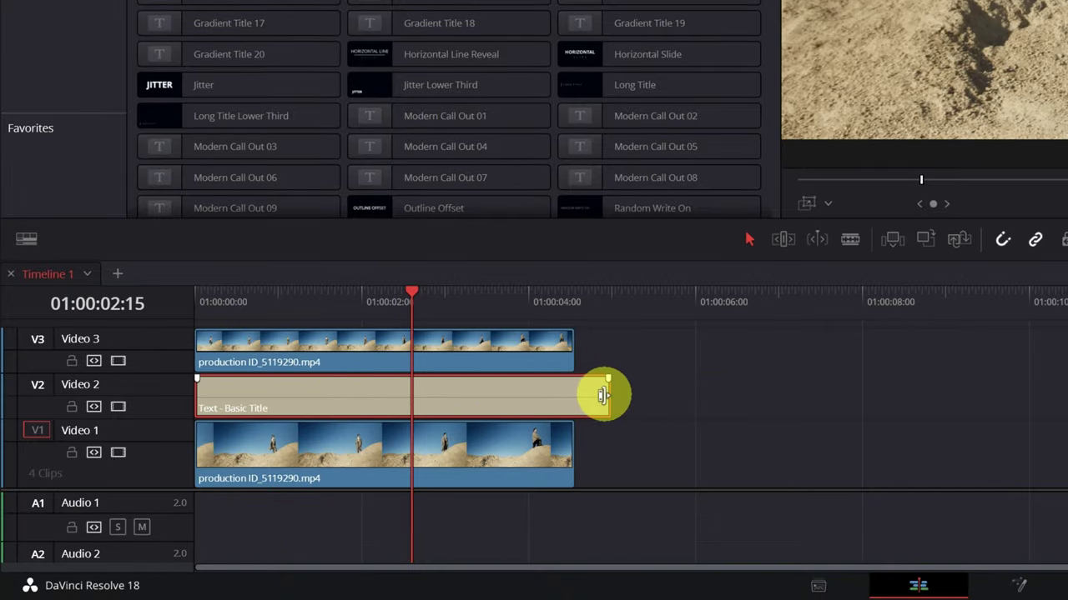
{"action": "left_click_drag", "start_coordinate": [604, 395], "coordinate": [568, 398]}
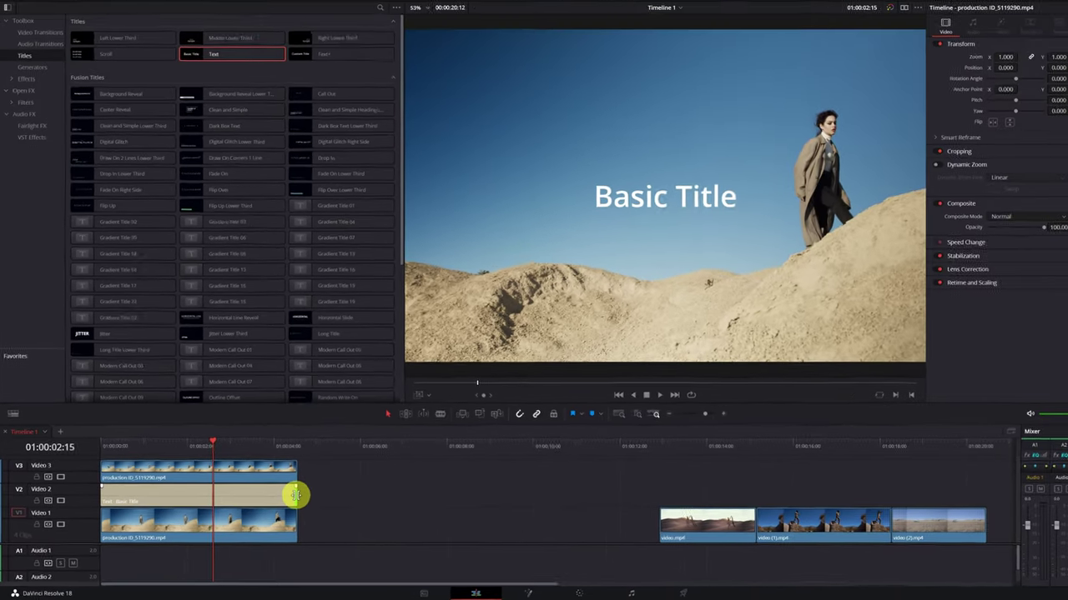
- Make the title read DESERT in Poppins Bold at size 511 with a new colour
{"action": "left_click", "coordinate": [222, 498]}
{"action": "triple_click", "coordinate": [953, 102]}
{"action": "type", "text": "DESERT"}
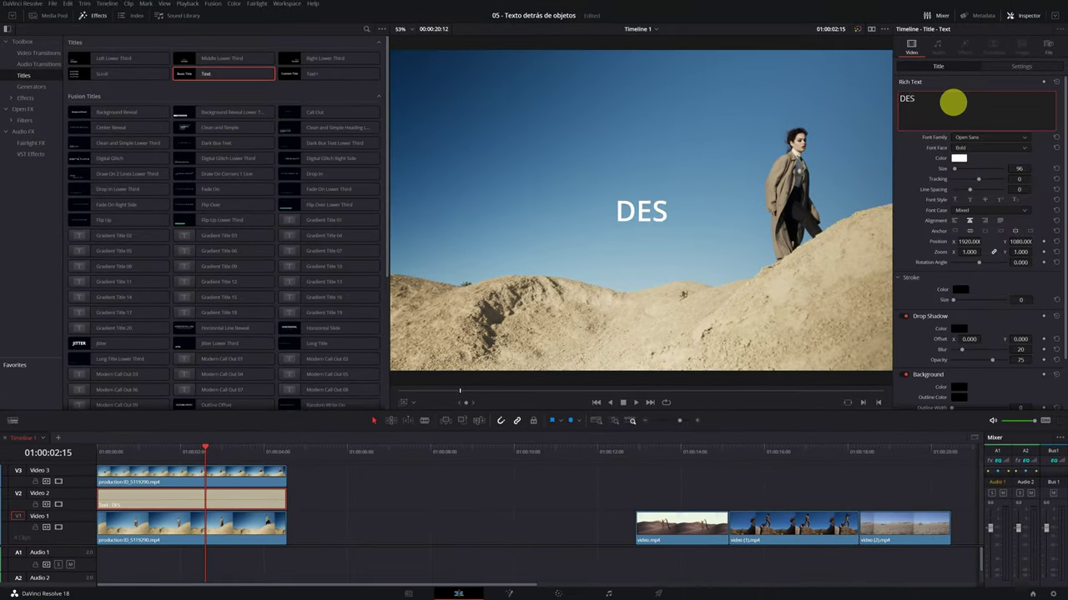
{"action": "left_click", "coordinate": [988, 136]}
{"action": "left_click", "coordinate": [989, 226]}
{"action": "left_click_drag", "start_coordinate": [1019, 168], "coordinate": [1034, 168]}
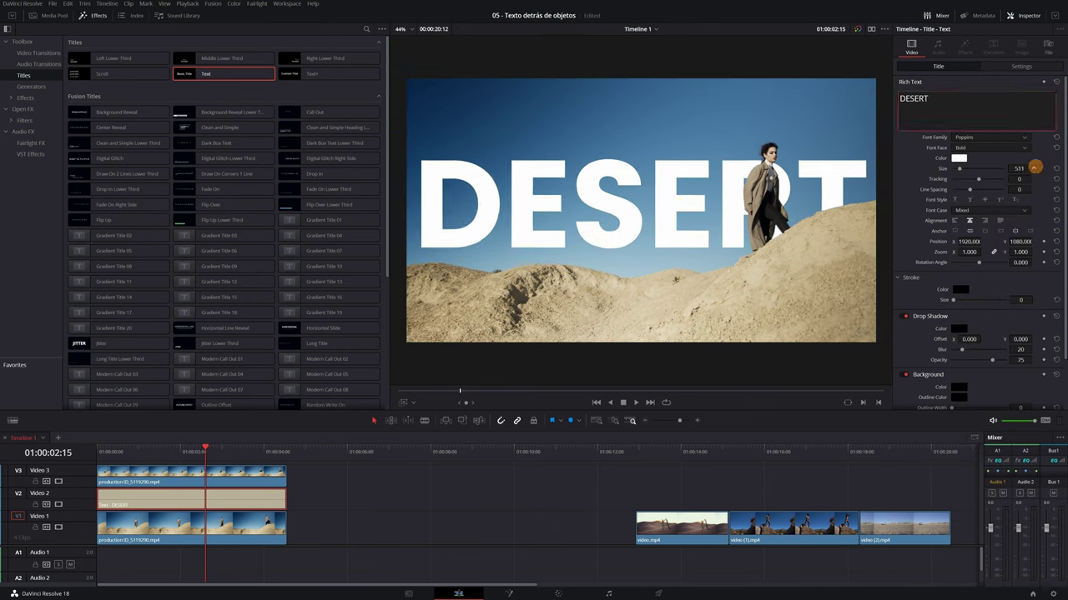
{"action": "left_click", "coordinate": [958, 157]}
{"action": "left_click_drag", "start_coordinate": [378, 190], "coordinate": [395, 197]}
{"action": "left_click", "coordinate": [424, 342]}
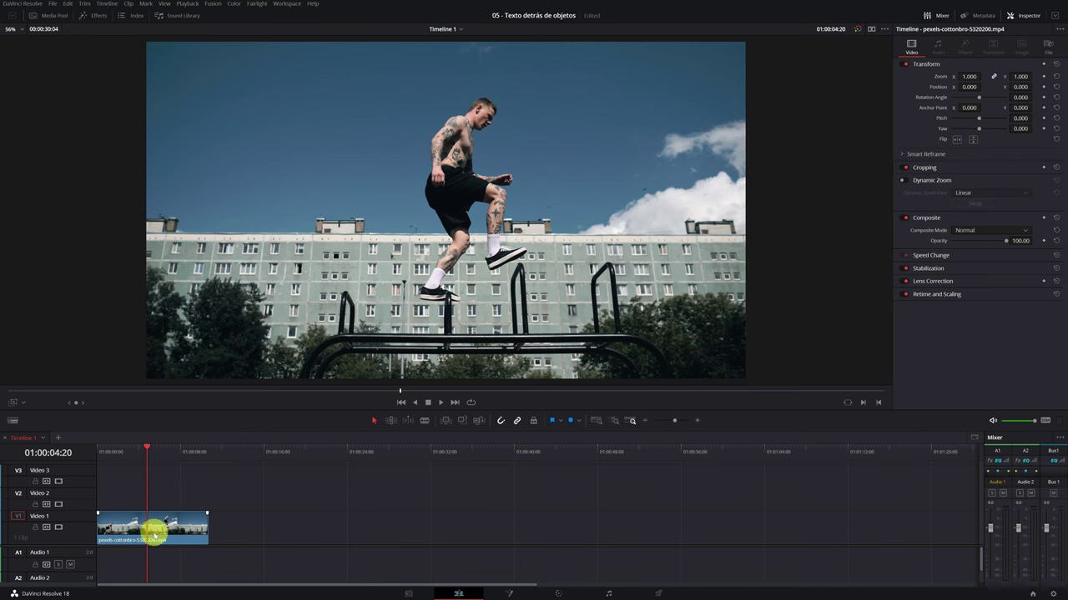
- Copy the jumping-man clip, paste it later on Video 1, and grade the first copy
{"action": "right_click", "coordinate": [154, 530]}
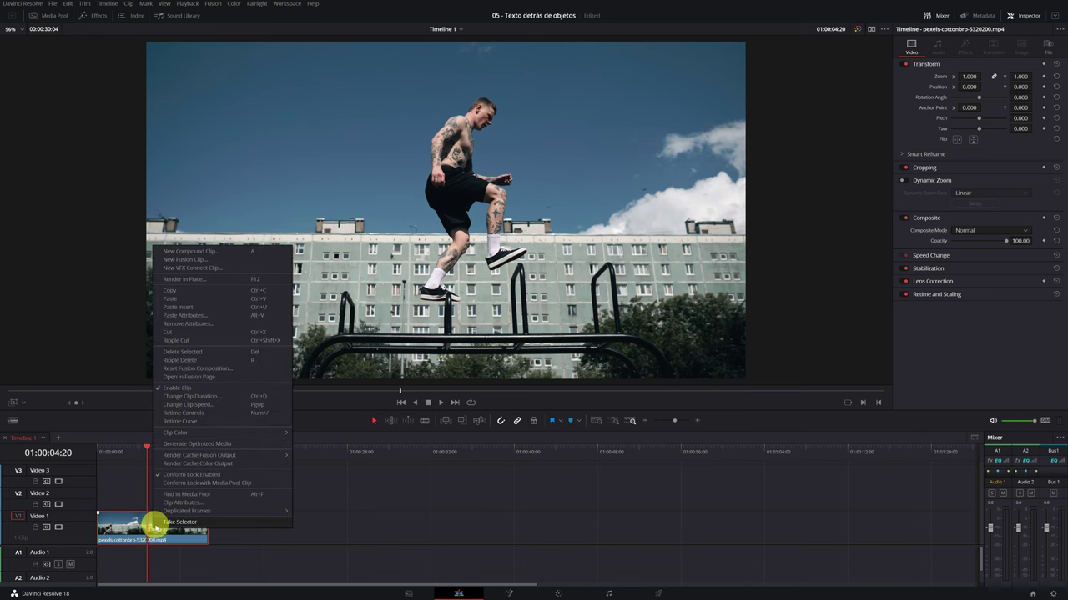
{"action": "left_click", "coordinate": [204, 290]}
{"action": "left_click", "coordinate": [236, 452]}
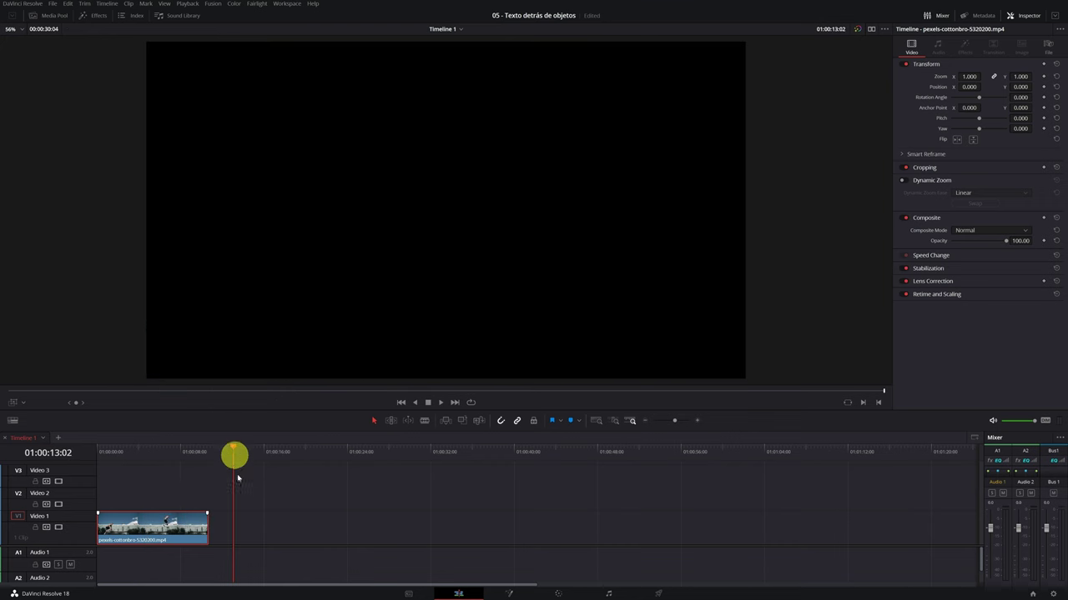
{"action": "right_click", "coordinate": [237, 525]}
{"action": "left_click", "coordinate": [252, 529]}
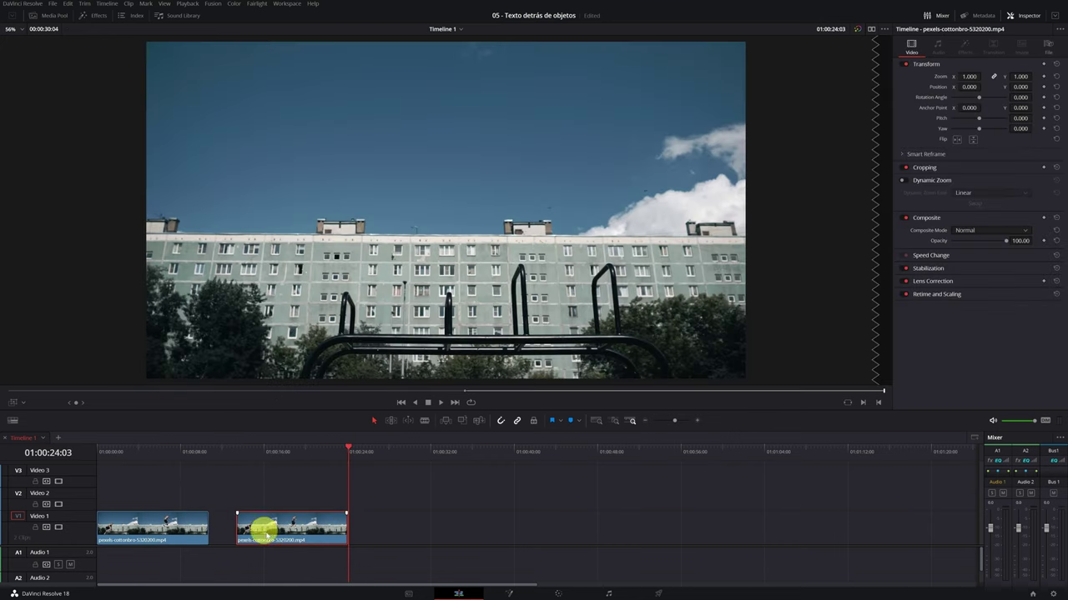
{"action": "left_click", "coordinate": [166, 517]}
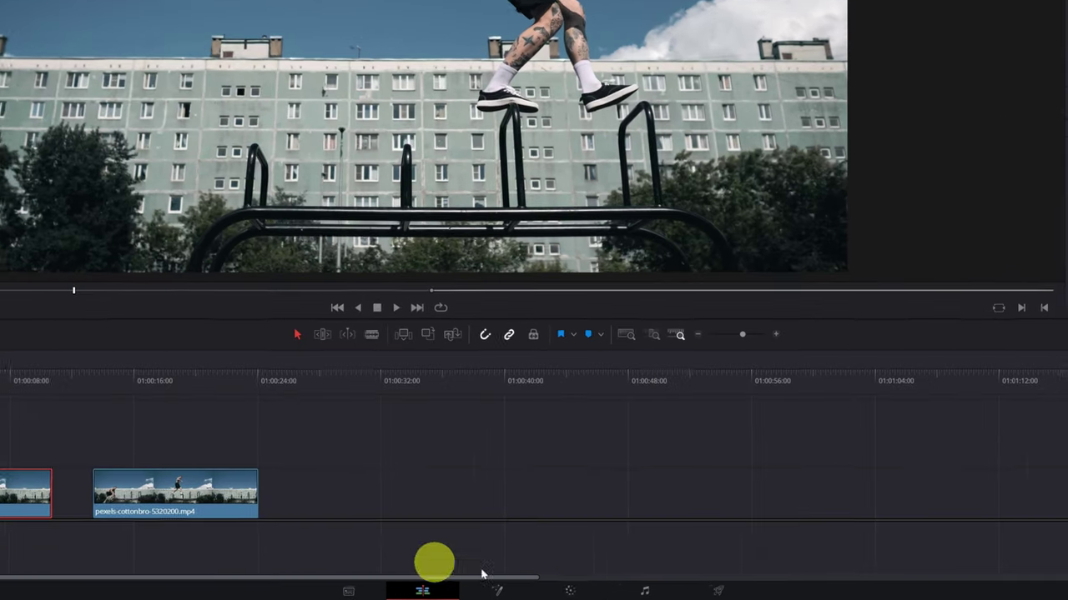
{"action": "left_click", "coordinate": [572, 592]}
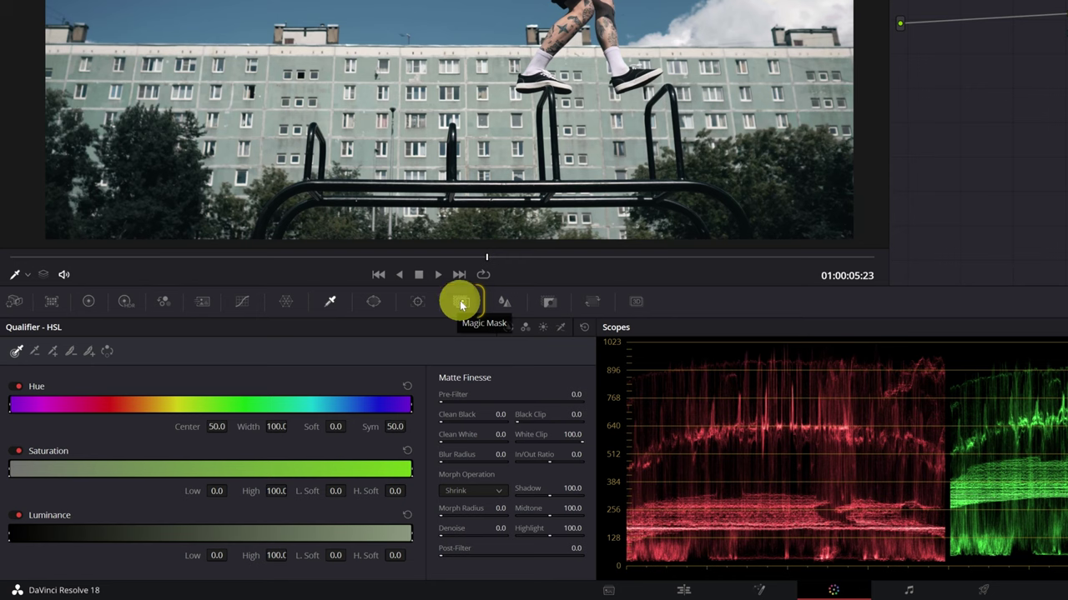
- Draw a Magic Mask object stroke on the jumping man with the Qualifier viewer tool
{"action": "left_click", "coordinate": [460, 304]}
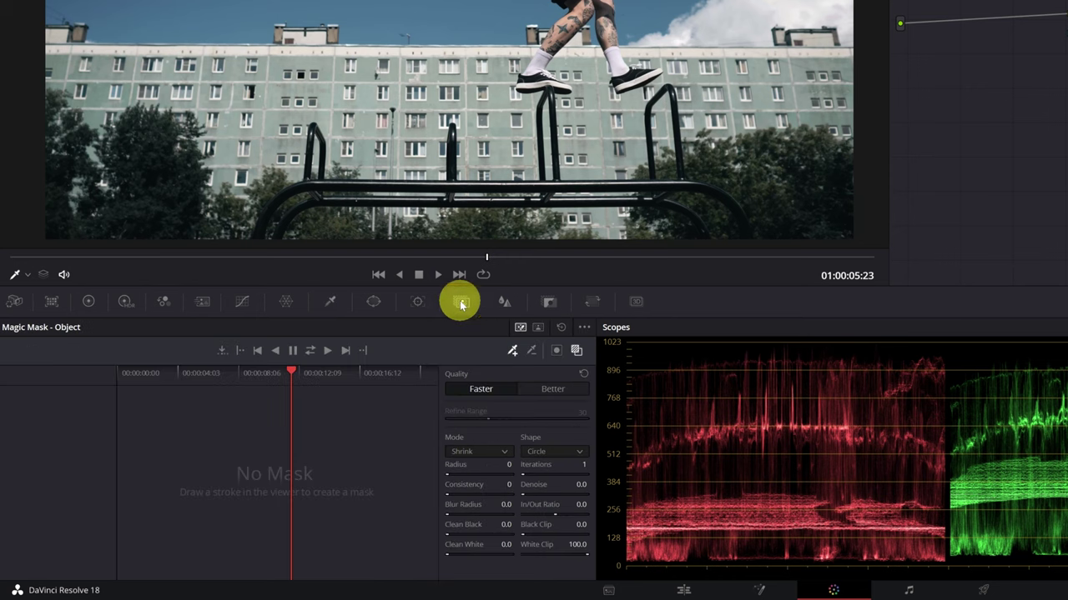
{"action": "left_click", "coordinate": [27, 277]}
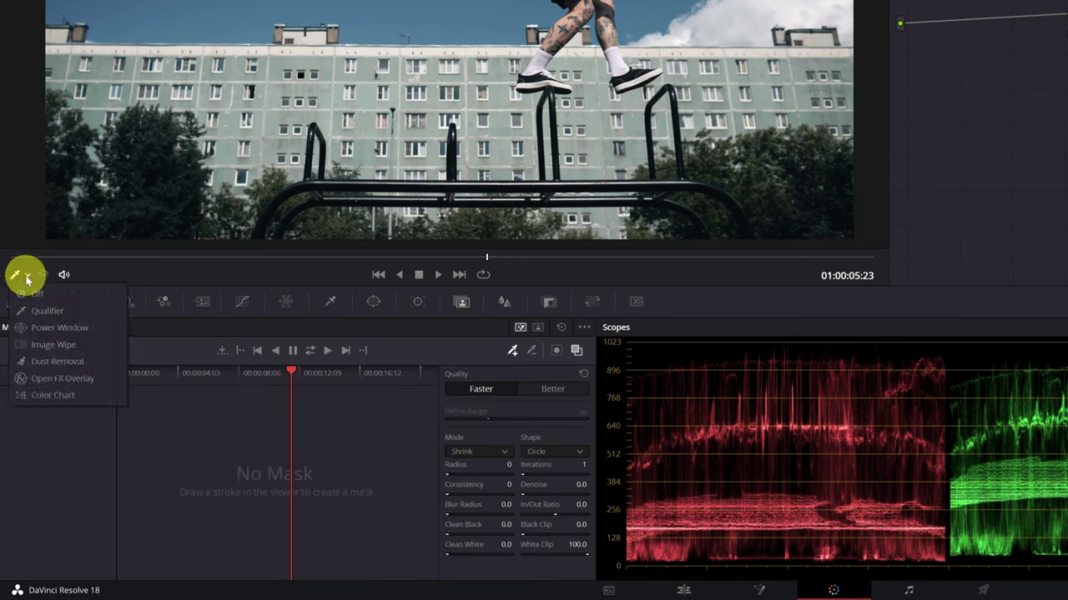
{"action": "left_click", "coordinate": [58, 313]}
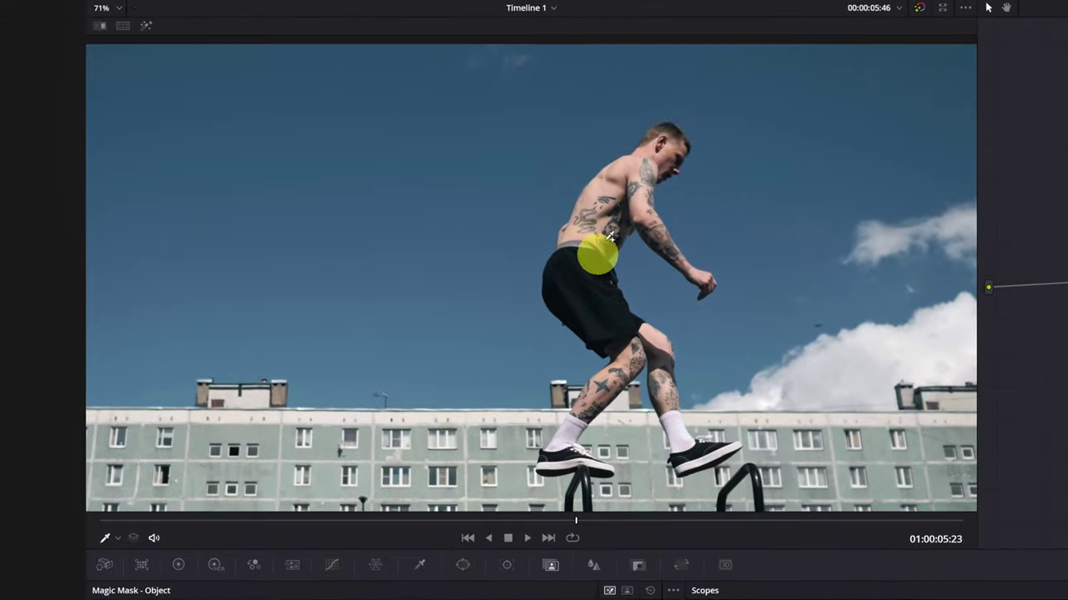
{"action": "left_click", "coordinate": [668, 135]}
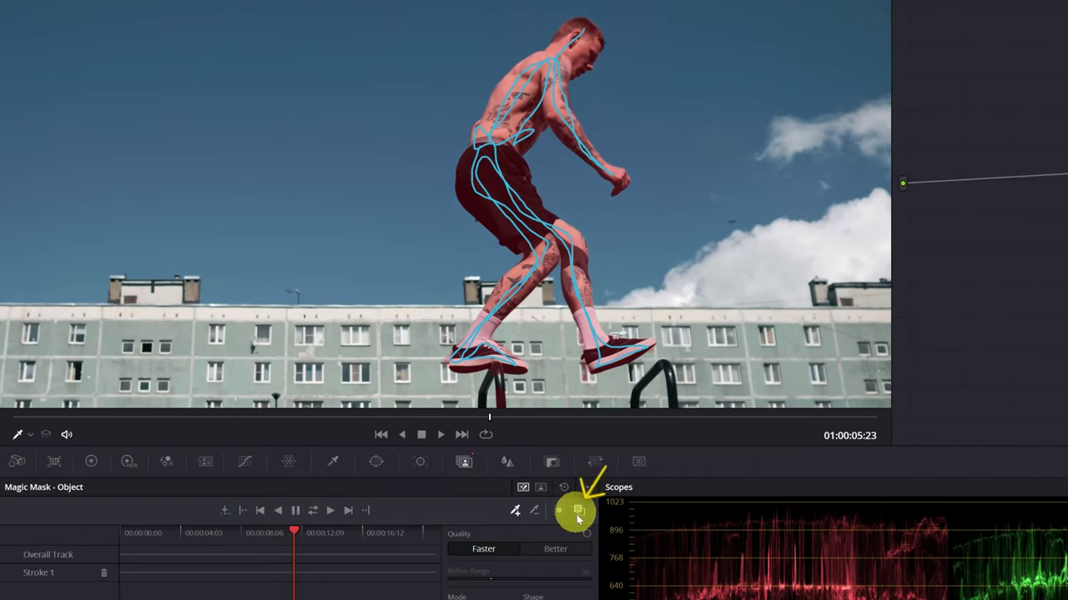
- Toggle the red mask overlay off and on, leaving it shown over the man
{"action": "left_click", "coordinate": [386, 434]}
{"action": "left_click", "coordinate": [579, 511]}
{"action": "left_click", "coordinate": [579, 510]}
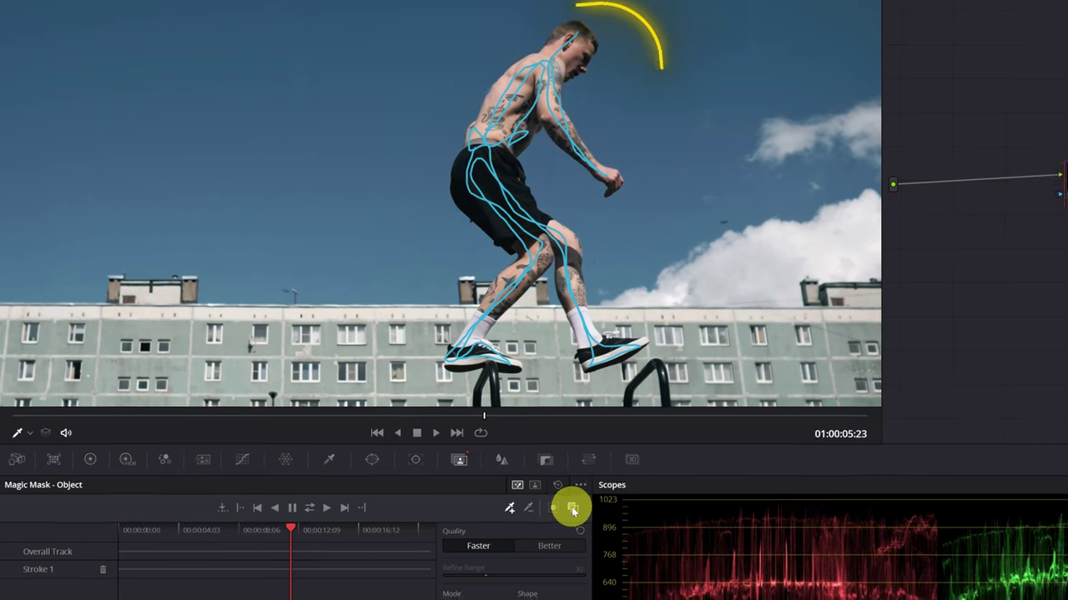
{"action": "left_click", "coordinate": [578, 510]}
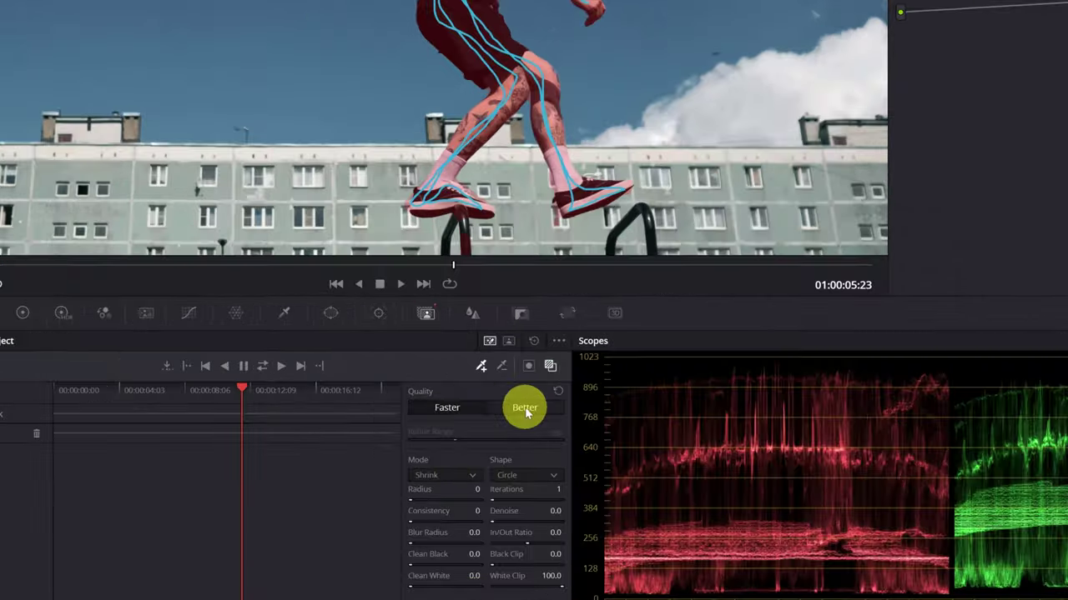
- Set mask quality to Better and track the mask from the stroke frame
{"action": "left_click", "coordinate": [373, 461]}
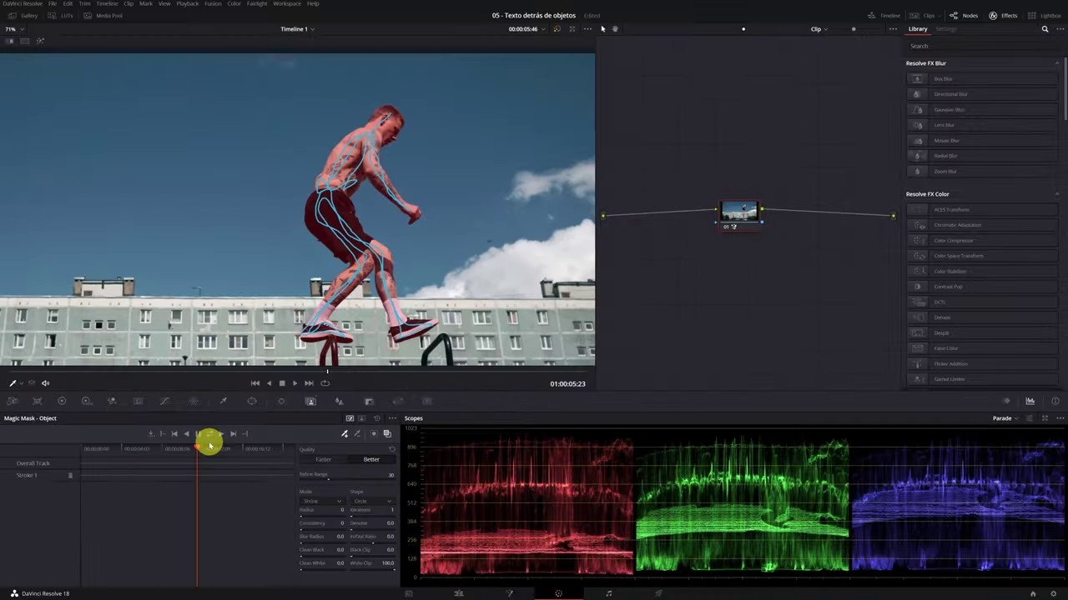
{"action": "left_click_drag", "start_coordinate": [198, 450], "coordinate": [190, 451]}
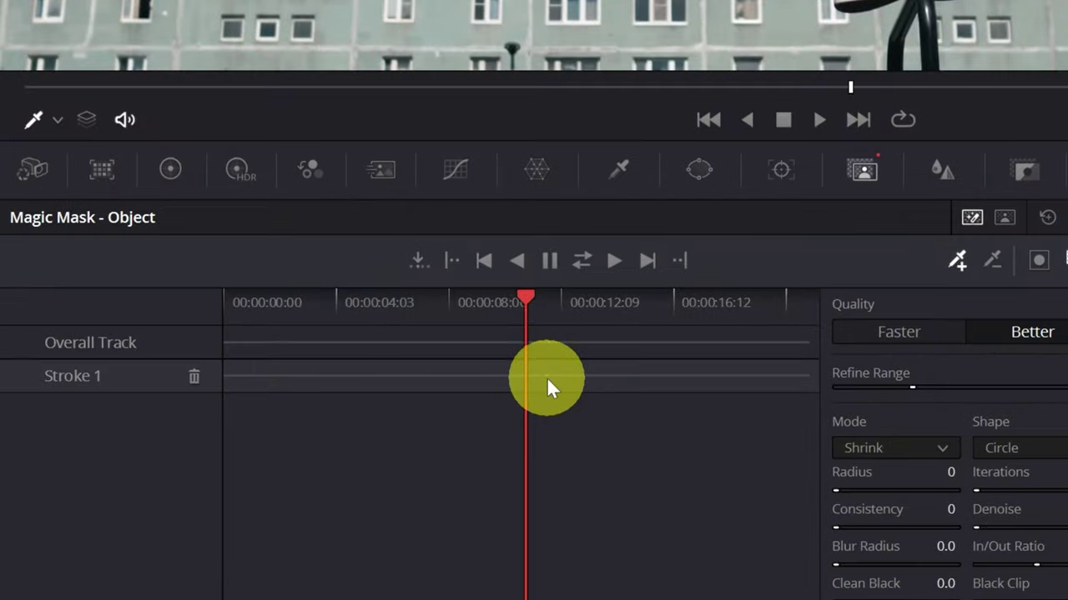
{"action": "left_click", "coordinate": [529, 306]}
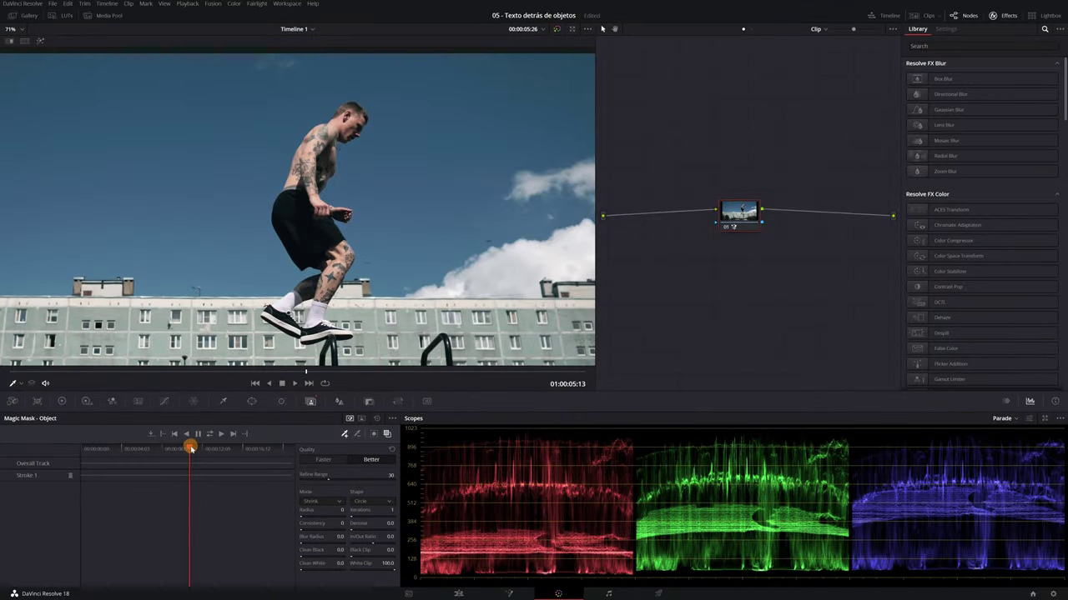
{"action": "left_click_drag", "start_coordinate": [190, 448], "coordinate": [198, 448]}
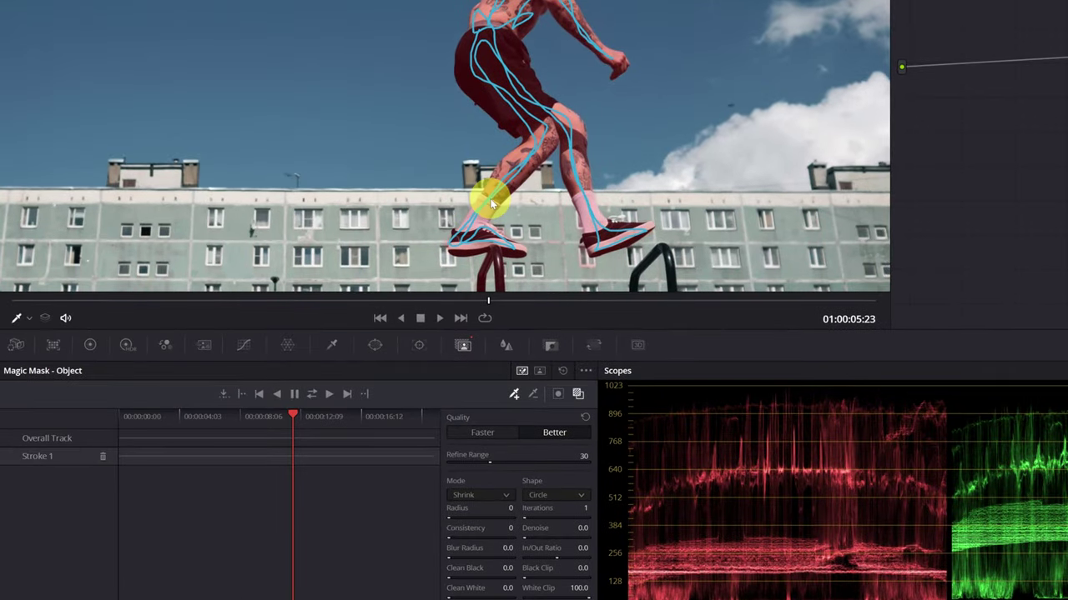
{"action": "left_click", "coordinate": [313, 396]}
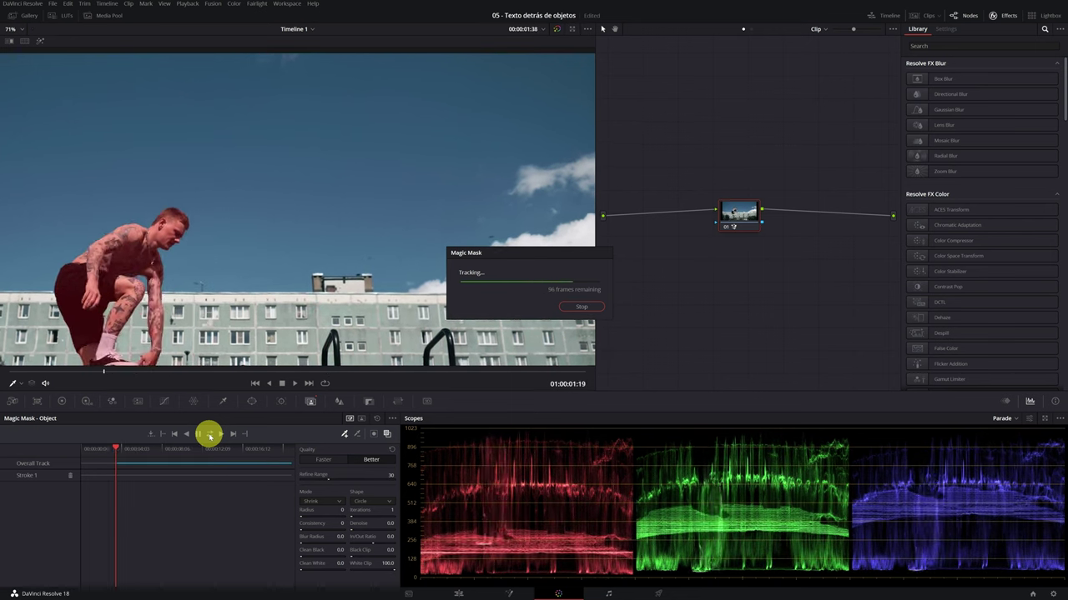
- Play and scrub the clip to check the tracked mask follows the man
{"action": "left_click", "coordinate": [209, 434]}
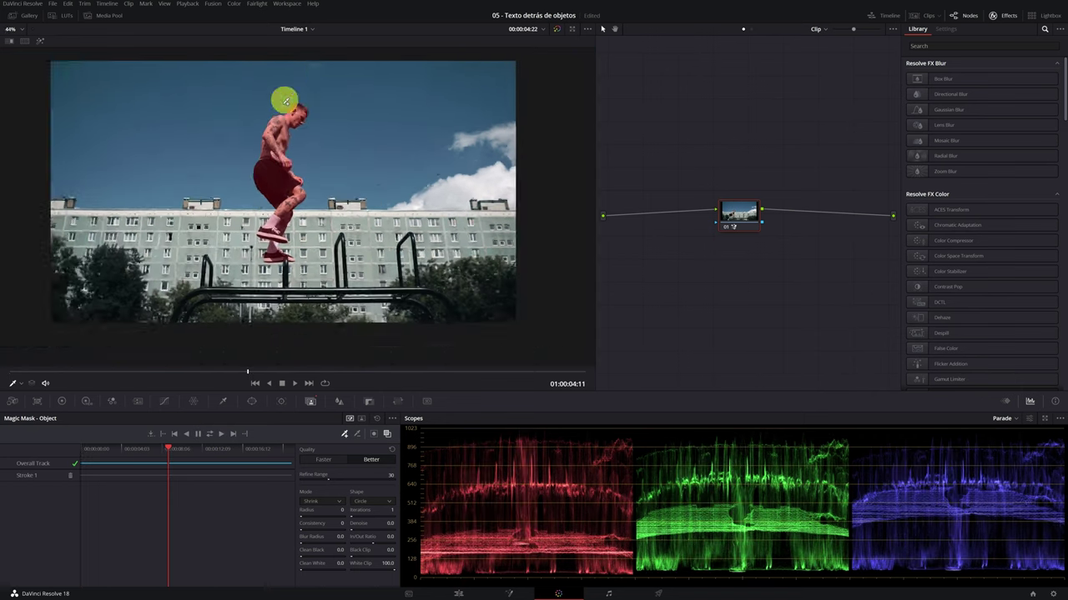
{"action": "scroll", "coordinate": [321, 250], "scroll_direction": "up", "scroll_amount": 2}
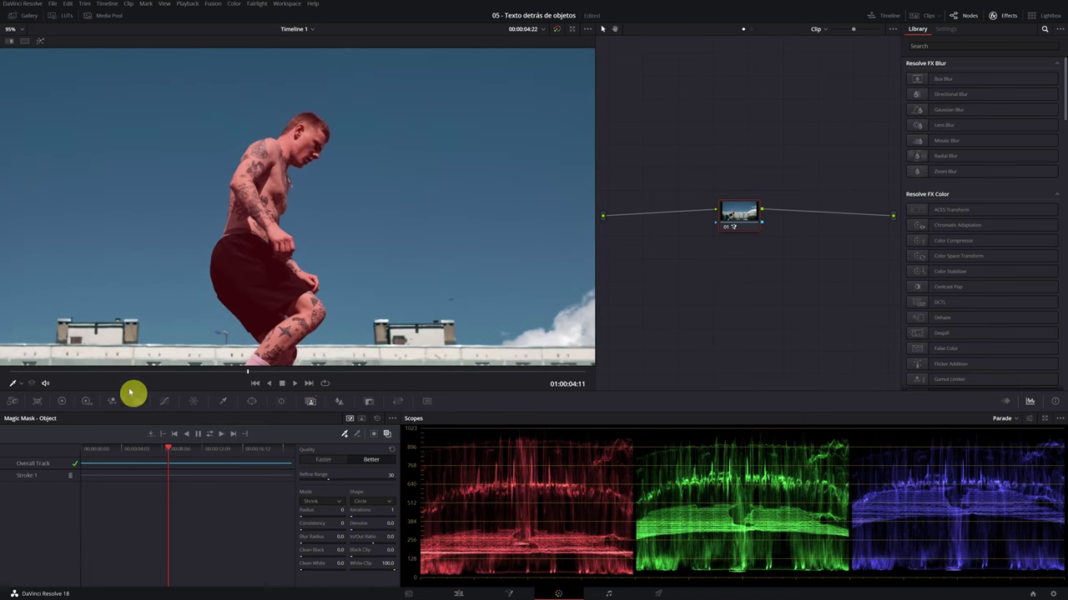
{"action": "mouse_move", "coordinate": [49, 374]}
{"action": "left_mouse_down"}
{"action": "mouse_move", "coordinate": [356, 361]}
{"action": "mouse_move", "coordinate": [322, 357]}
{"action": "left_mouse_up"}
{"action": "mouse_move", "coordinate": [246, 354]}
{"action": "left_mouse_down"}
{"action": "mouse_move", "coordinate": [180, 354]}
{"action": "mouse_move", "coordinate": [263, 254]}
{"action": "left_mouse_up"}
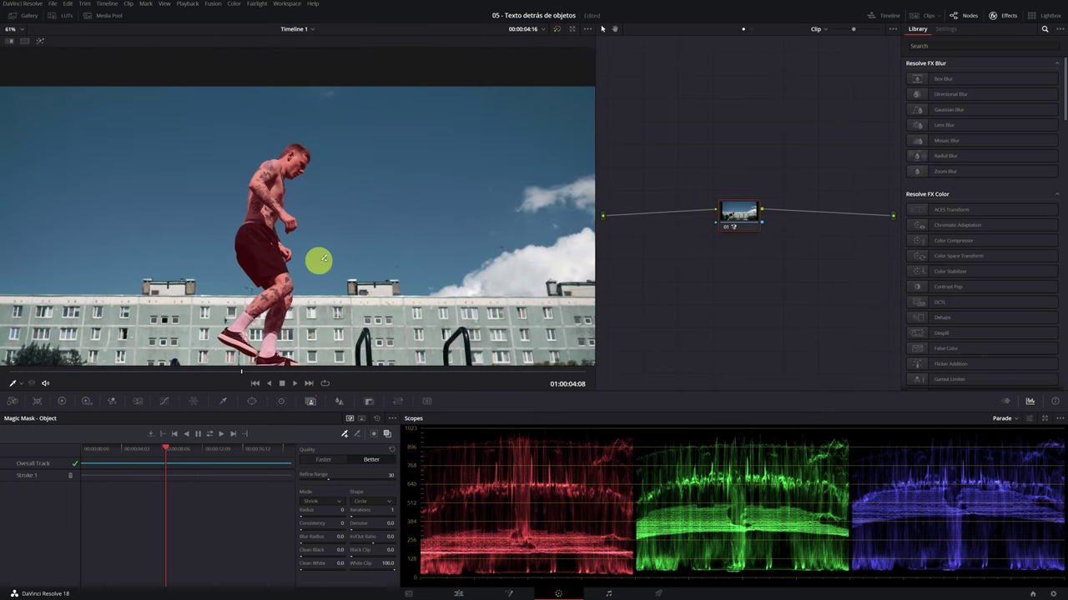
- Route the mask to an Alpha Output and check the jumping man cut out on black across the clip
{"action": "right_click", "coordinate": [742, 302]}
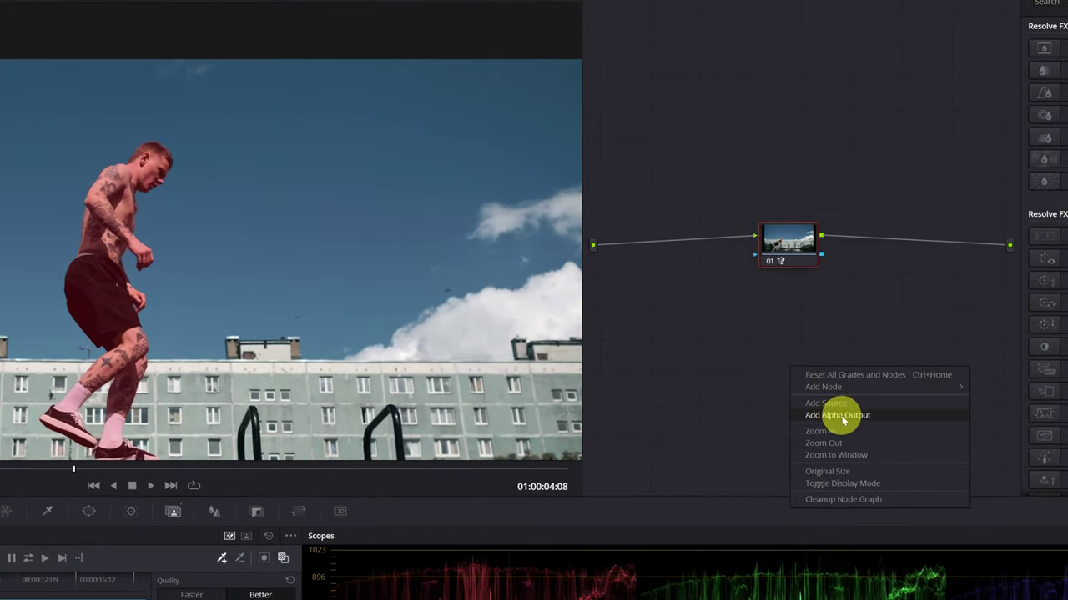
{"action": "left_click", "coordinate": [842, 420]}
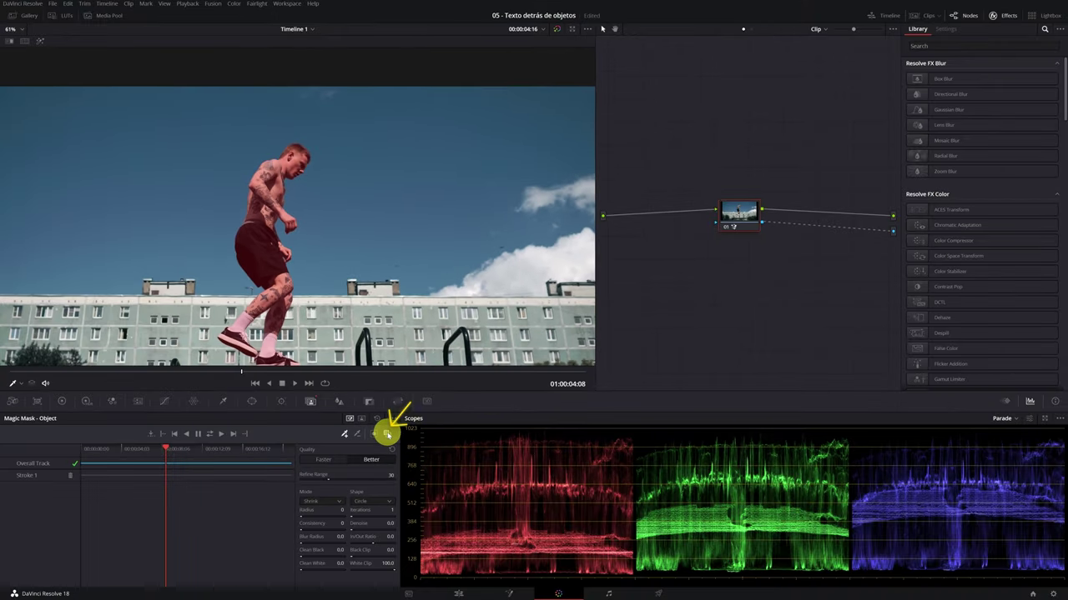
{"action": "left_click", "coordinate": [387, 434]}
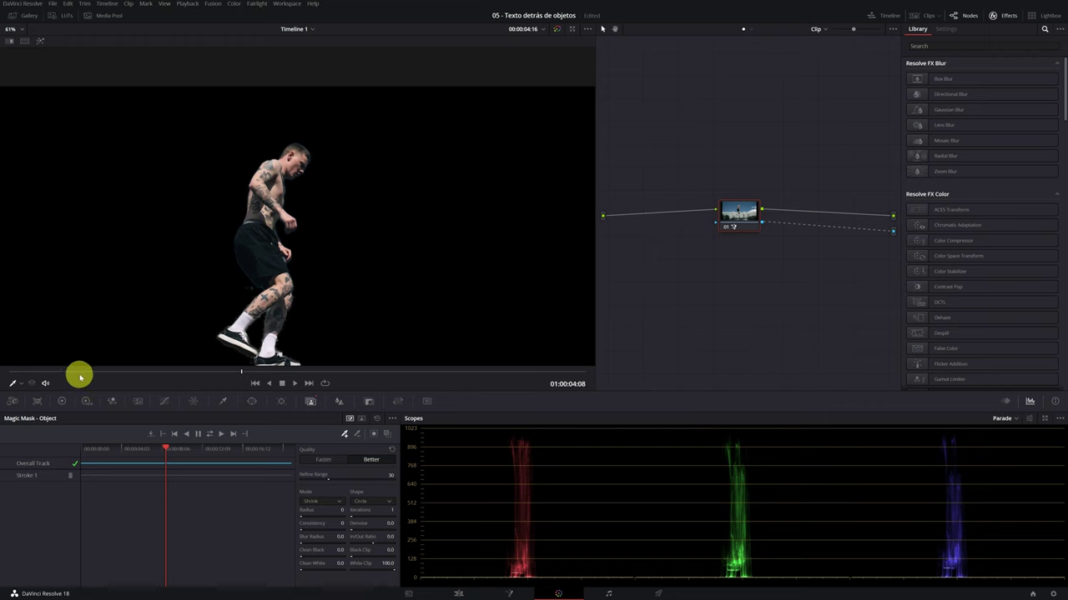
{"action": "mouse_move", "coordinate": [50, 373]}
{"action": "left_mouse_down"}
{"action": "mouse_move", "coordinate": [347, 367]}
{"action": "mouse_move", "coordinate": [171, 372]}
{"action": "mouse_move", "coordinate": [245, 373]}
{"action": "left_mouse_up"}
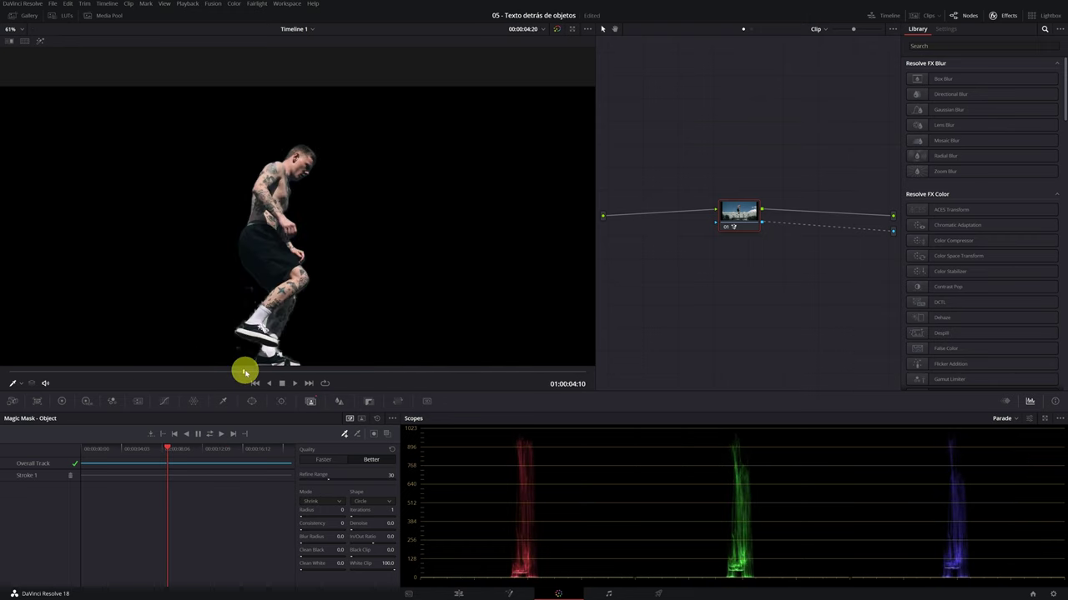
- On the Edit page, move the cut-out clip to Video 3 and the original Video 1 clip to the timeline start
{"action": "left_click", "coordinate": [457, 594]}
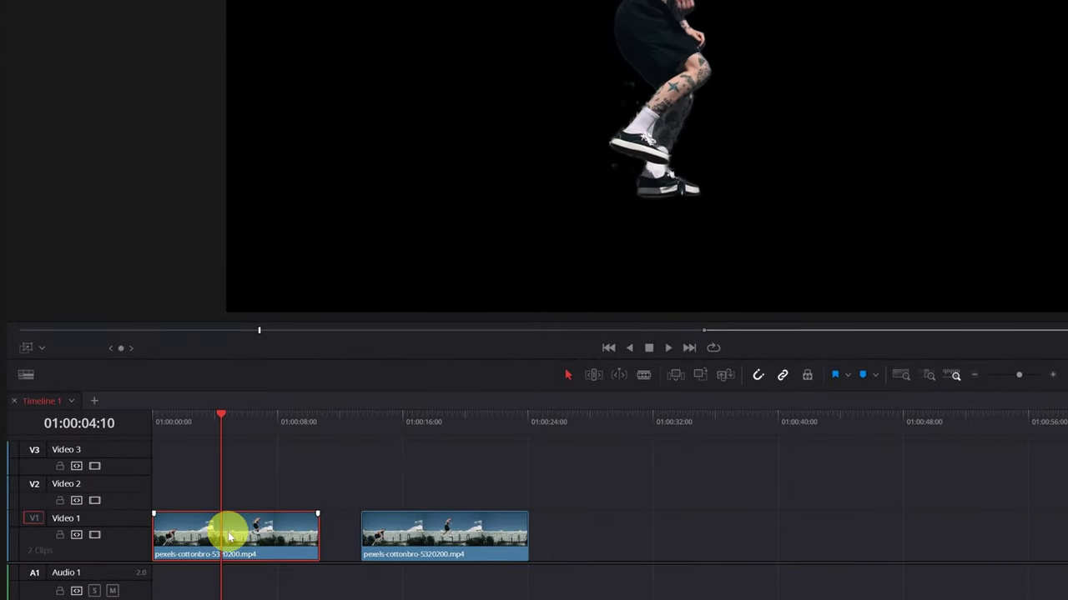
{"action": "left_click_drag", "start_coordinate": [229, 538], "coordinate": [219, 460]}
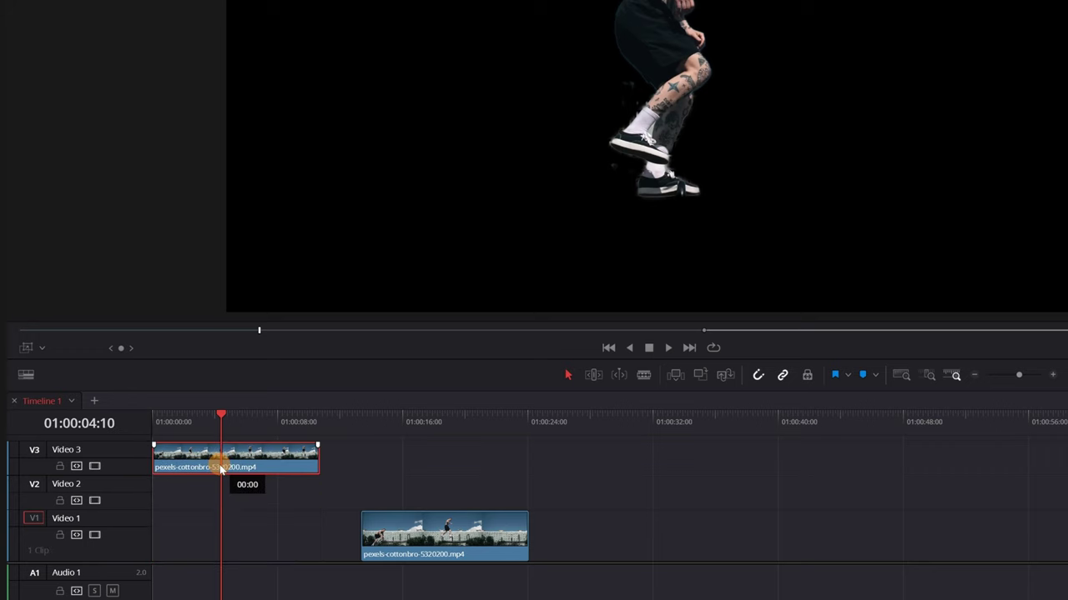
{"action": "left_click", "coordinate": [421, 525]}
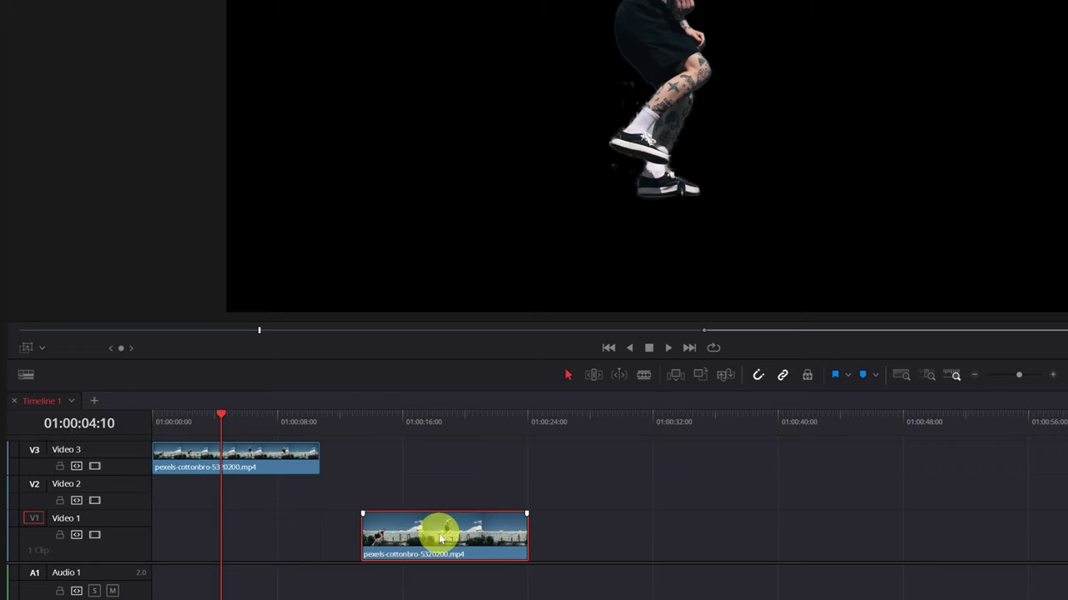
{"action": "left_click_drag", "start_coordinate": [449, 542], "coordinate": [207, 542]}
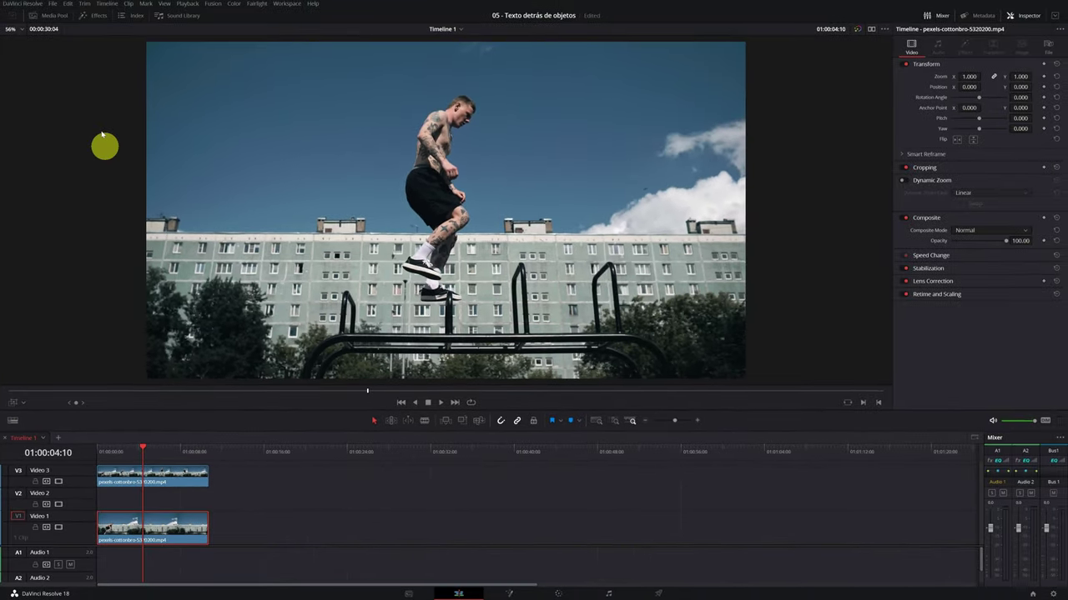
{"action": "left_click", "coordinate": [94, 17]}
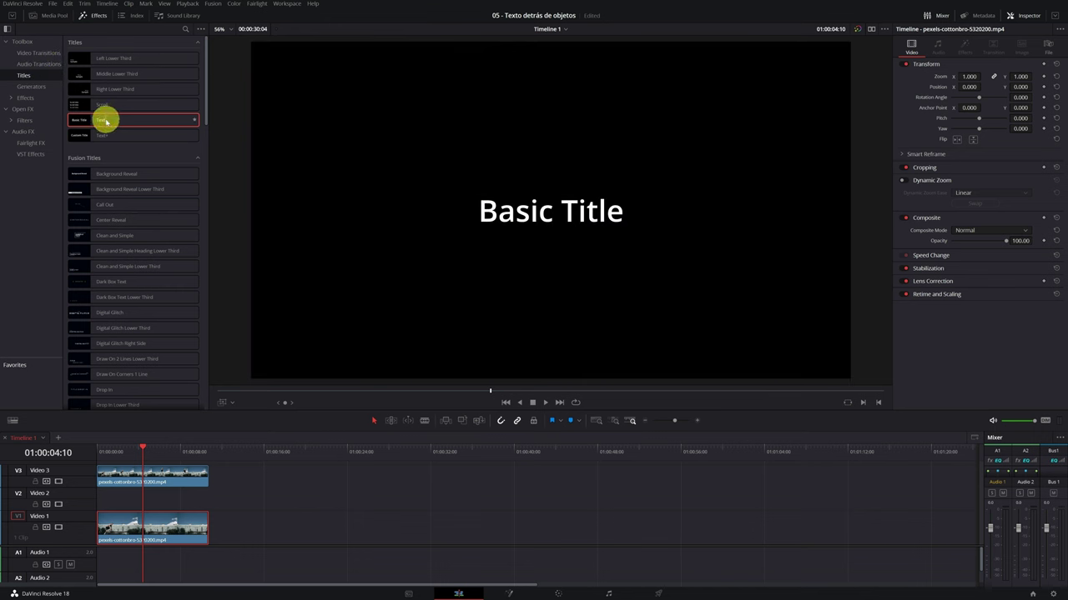
- Add a Text title on Video 2 between the clips, reading 'EXTREME SPORTS'
{"action": "mouse_move", "coordinate": [106, 122]}
{"action": "left_mouse_down"}
{"action": "mouse_move", "coordinate": [131, 503]}
{"action": "mouse_move", "coordinate": [178, 499]}
{"action": "left_mouse_up"}
{"action": "left_click", "coordinate": [176, 505]}
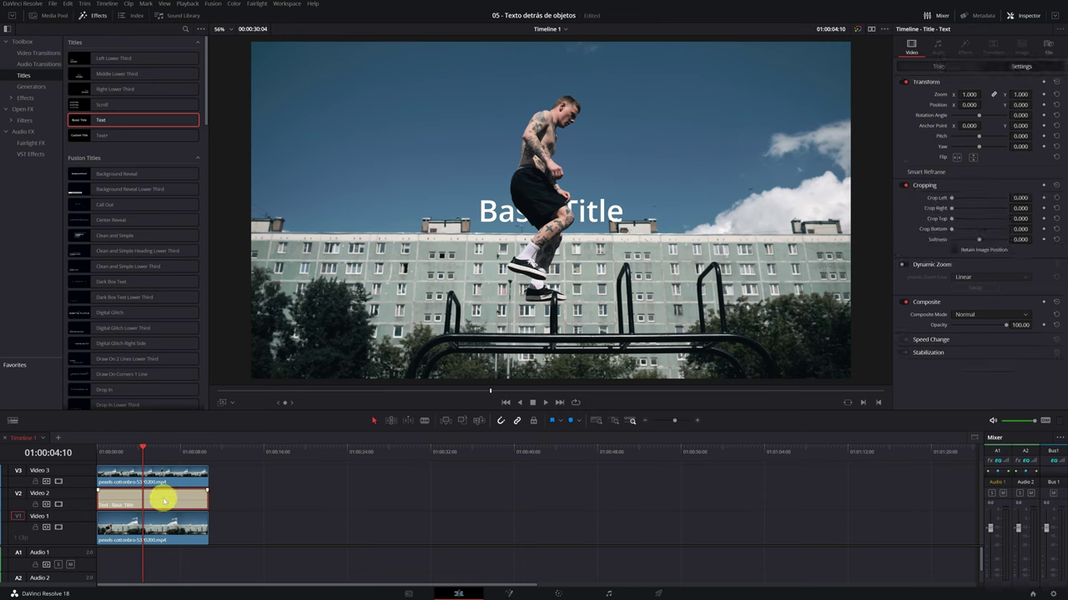
{"action": "type", "text": "EXTREME SPORTS"}
- Style the title in yellow Impact at size 265 and shorten it to 'EXTREME SPORT'
{"action": "left_click", "coordinate": [999, 142]}
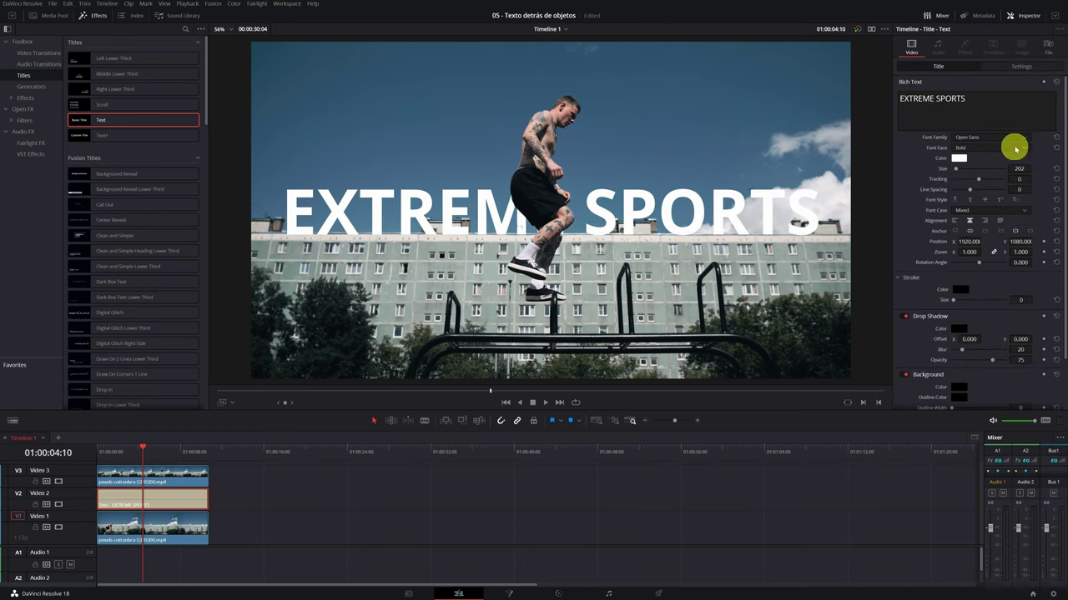
{"action": "left_click", "coordinate": [958, 158]}
{"action": "left_click", "coordinate": [448, 306]}
{"action": "left_click", "coordinate": [472, 452]}
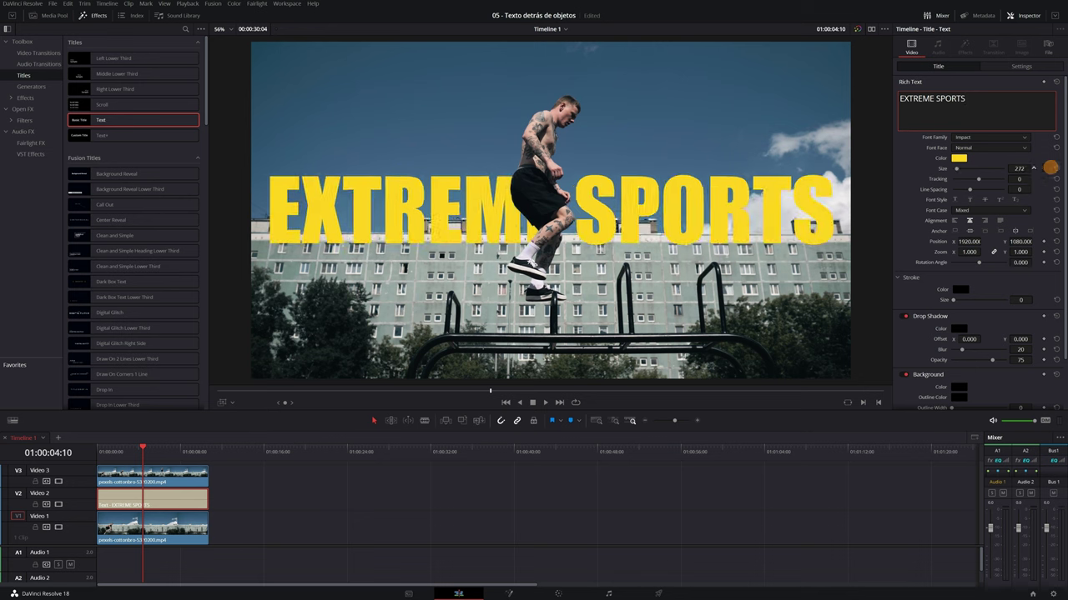
{"action": "left_click_drag", "start_coordinate": [1018, 168], "coordinate": [1034, 168]}
{"action": "key", "text": "BackSpace"}
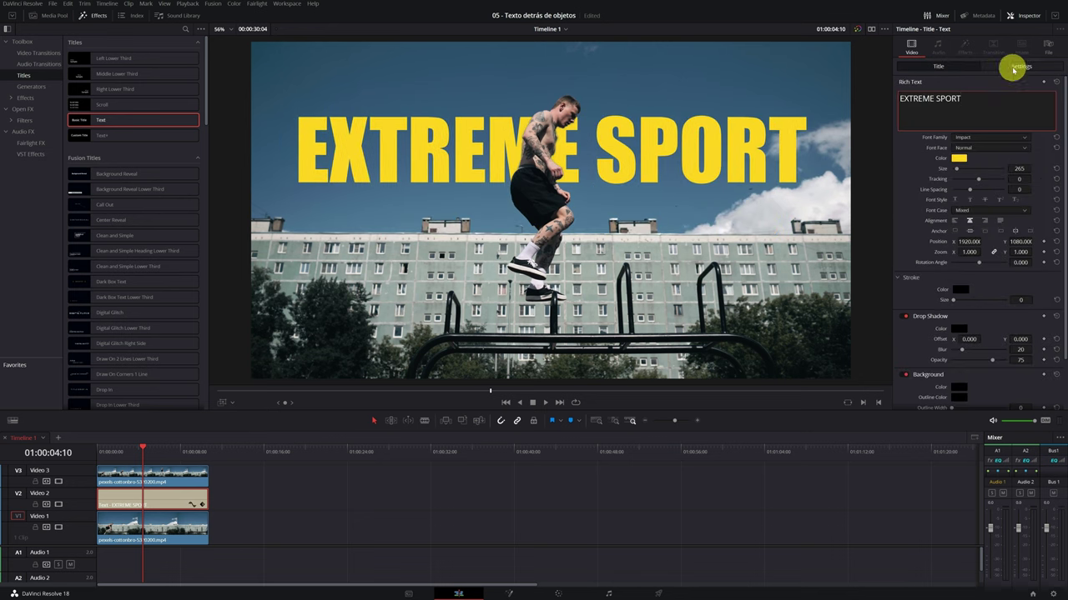